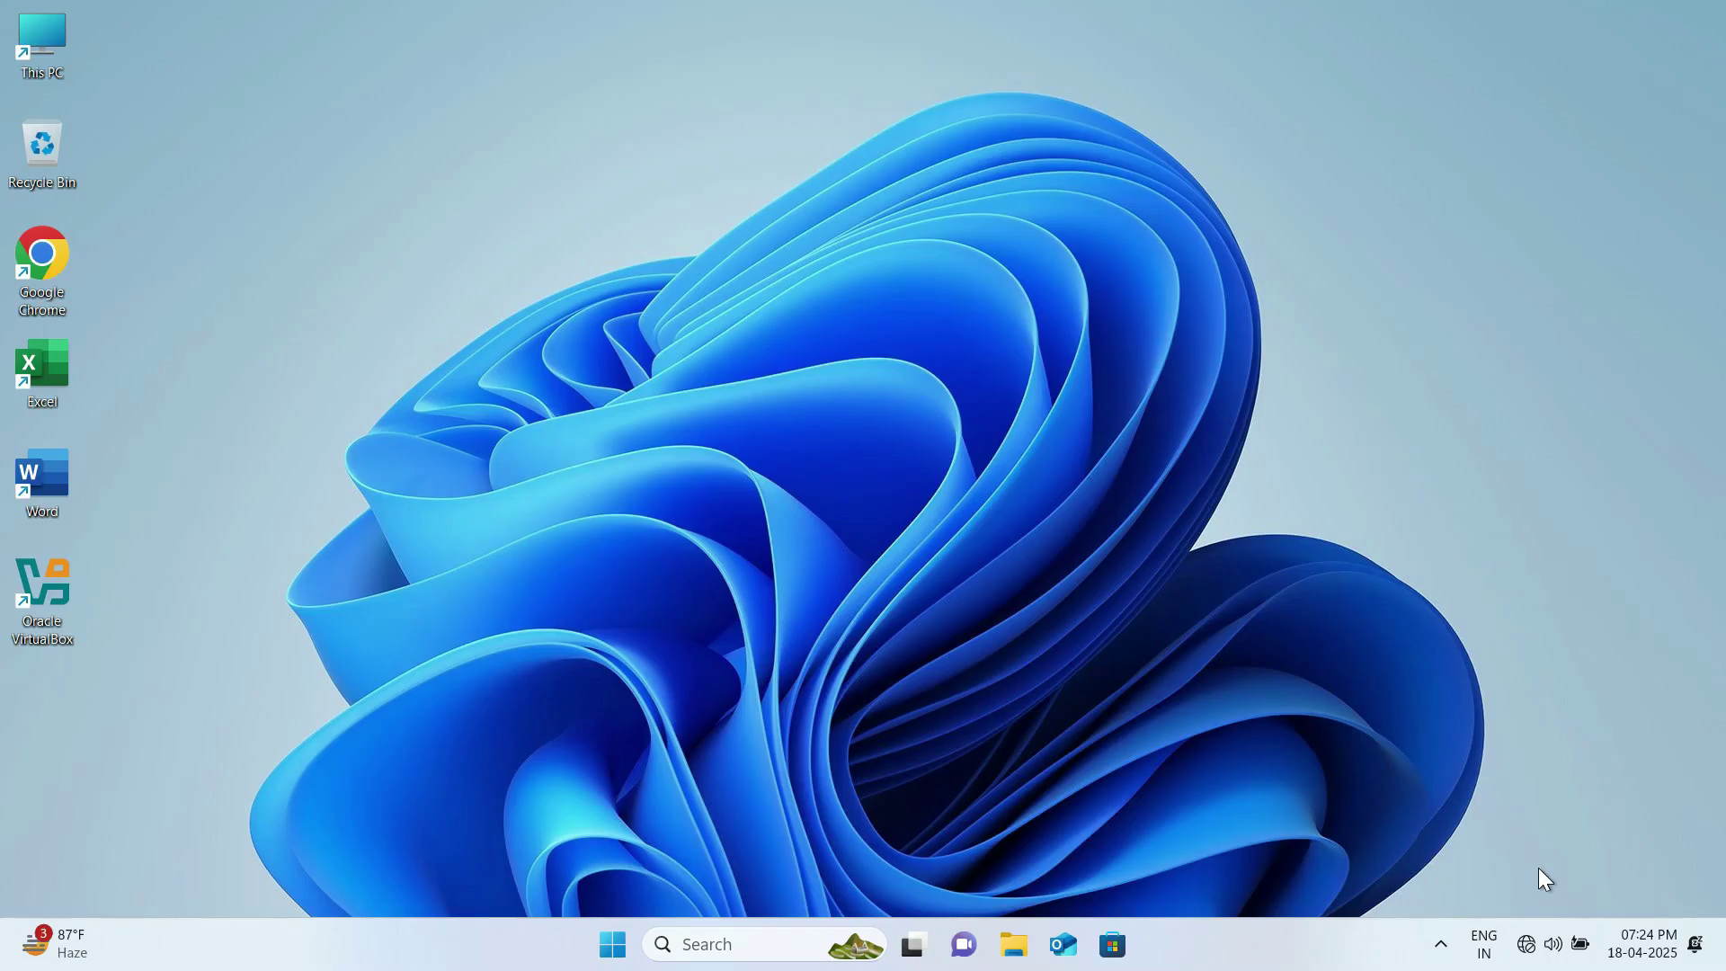
# - Look for a Wi-Fi option in Quick Settings and in Network & internet settings
pyautogui.click(1554, 944)
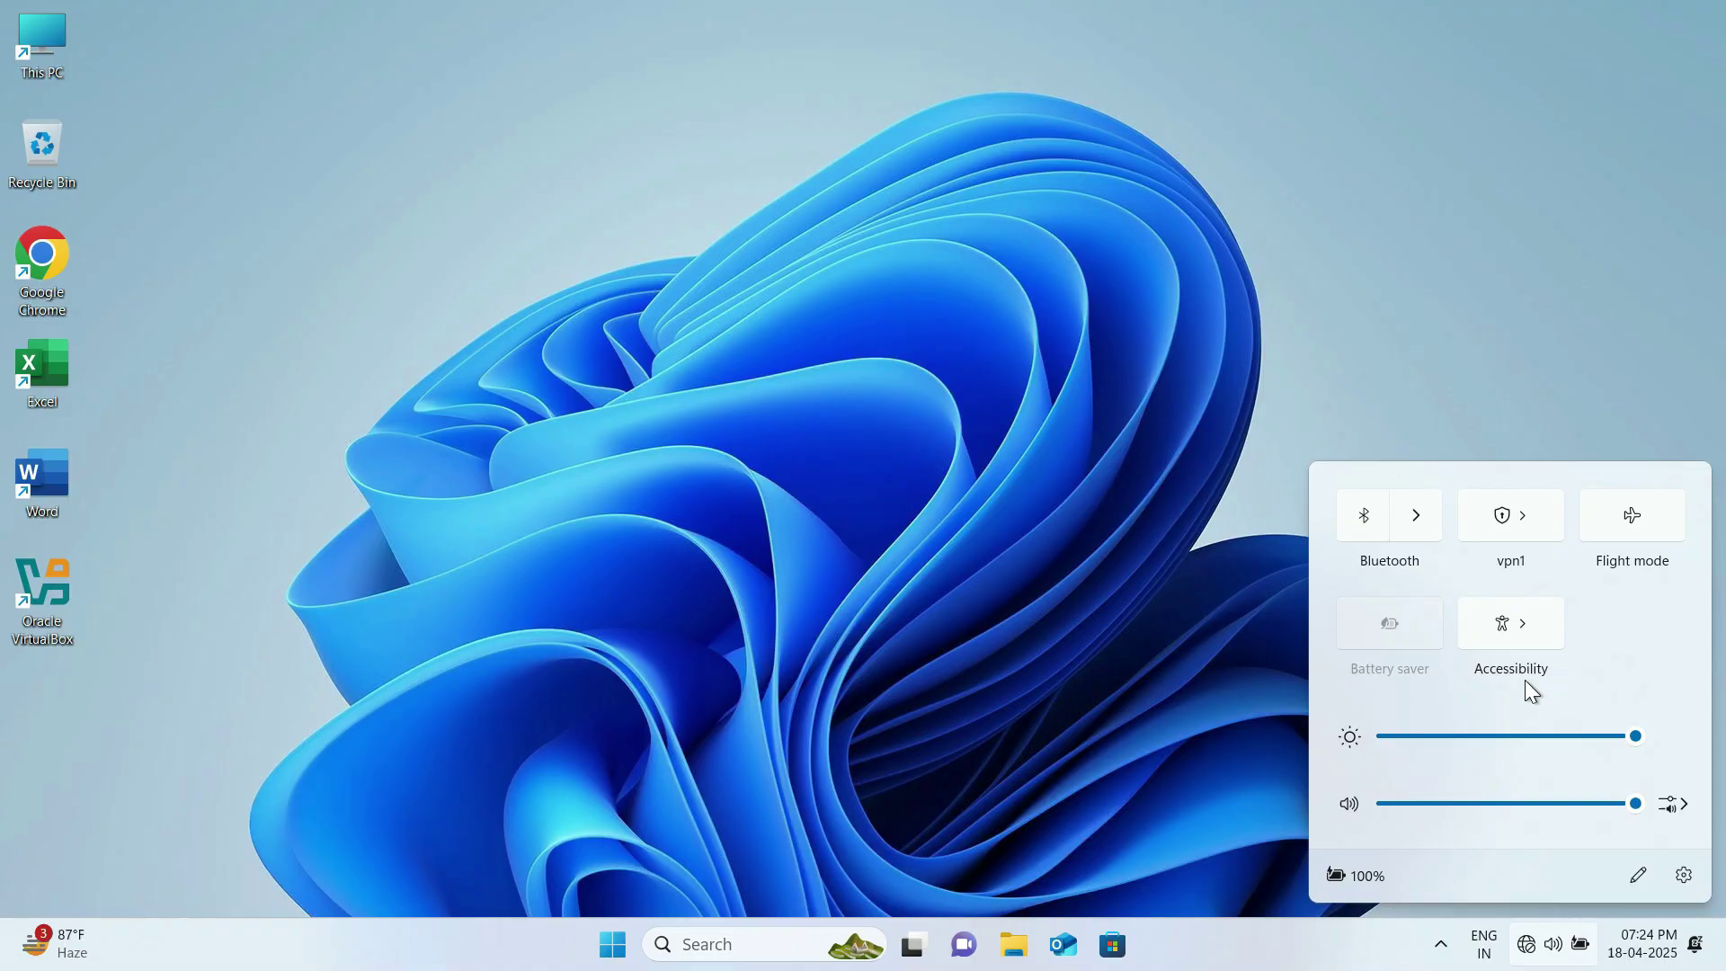
pyautogui.click(612, 945)
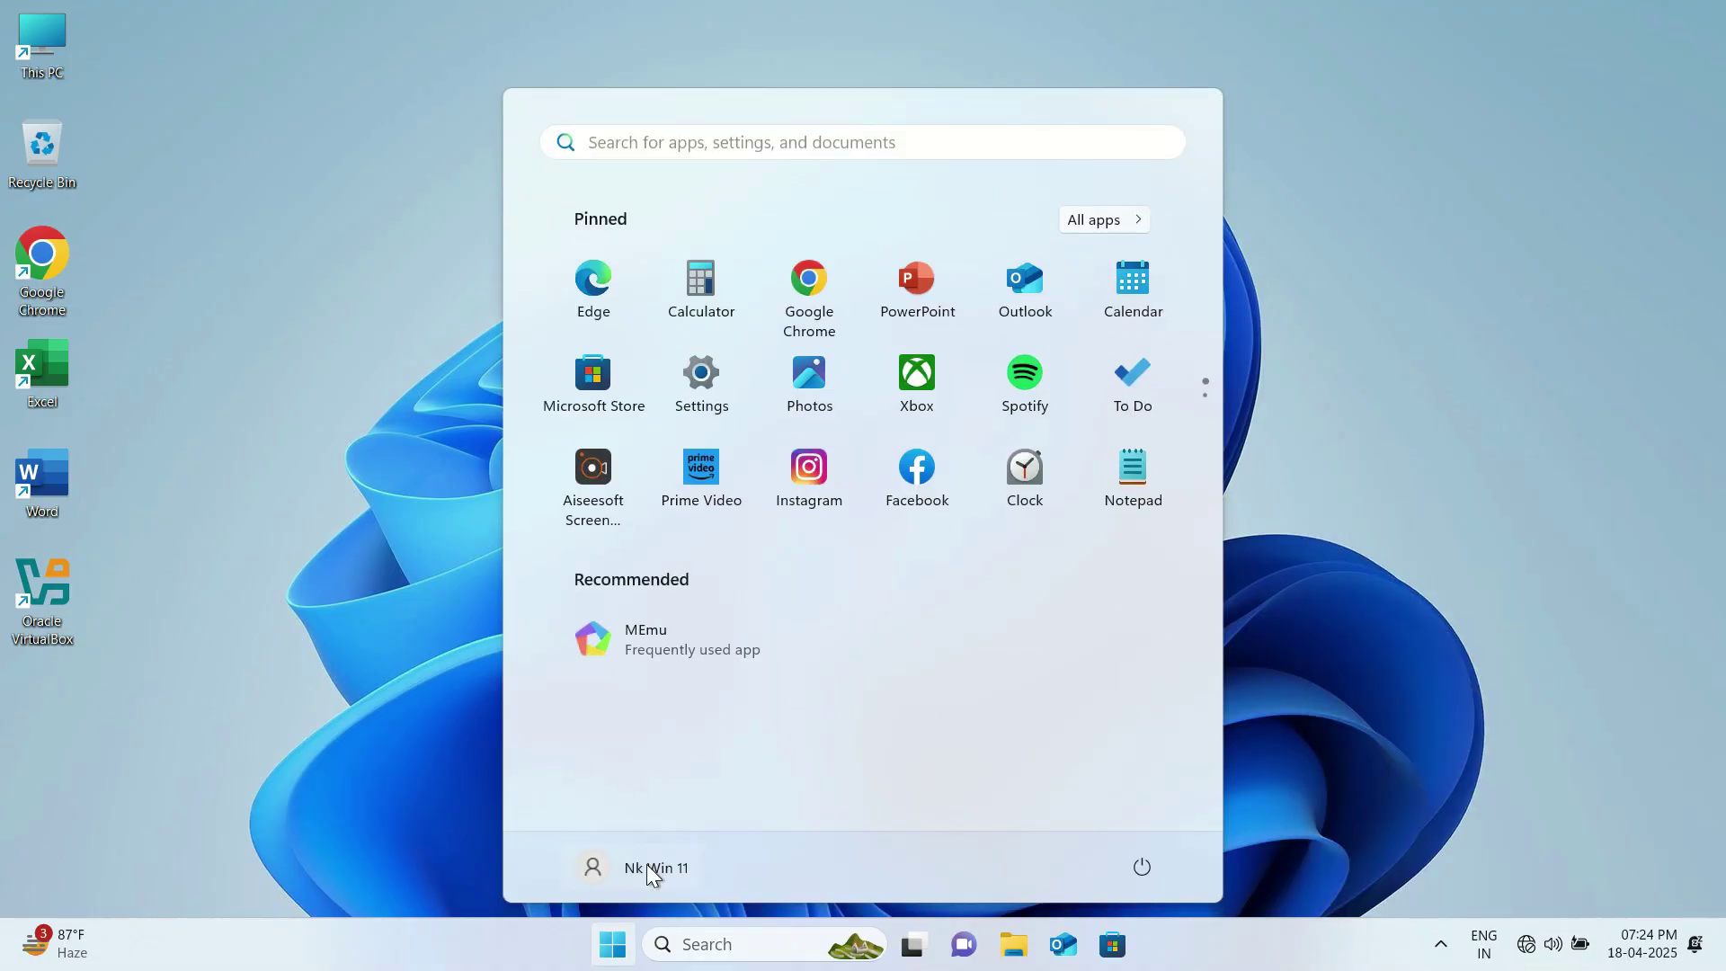
pyautogui.click(710, 394)
pyautogui.click(418, 405)
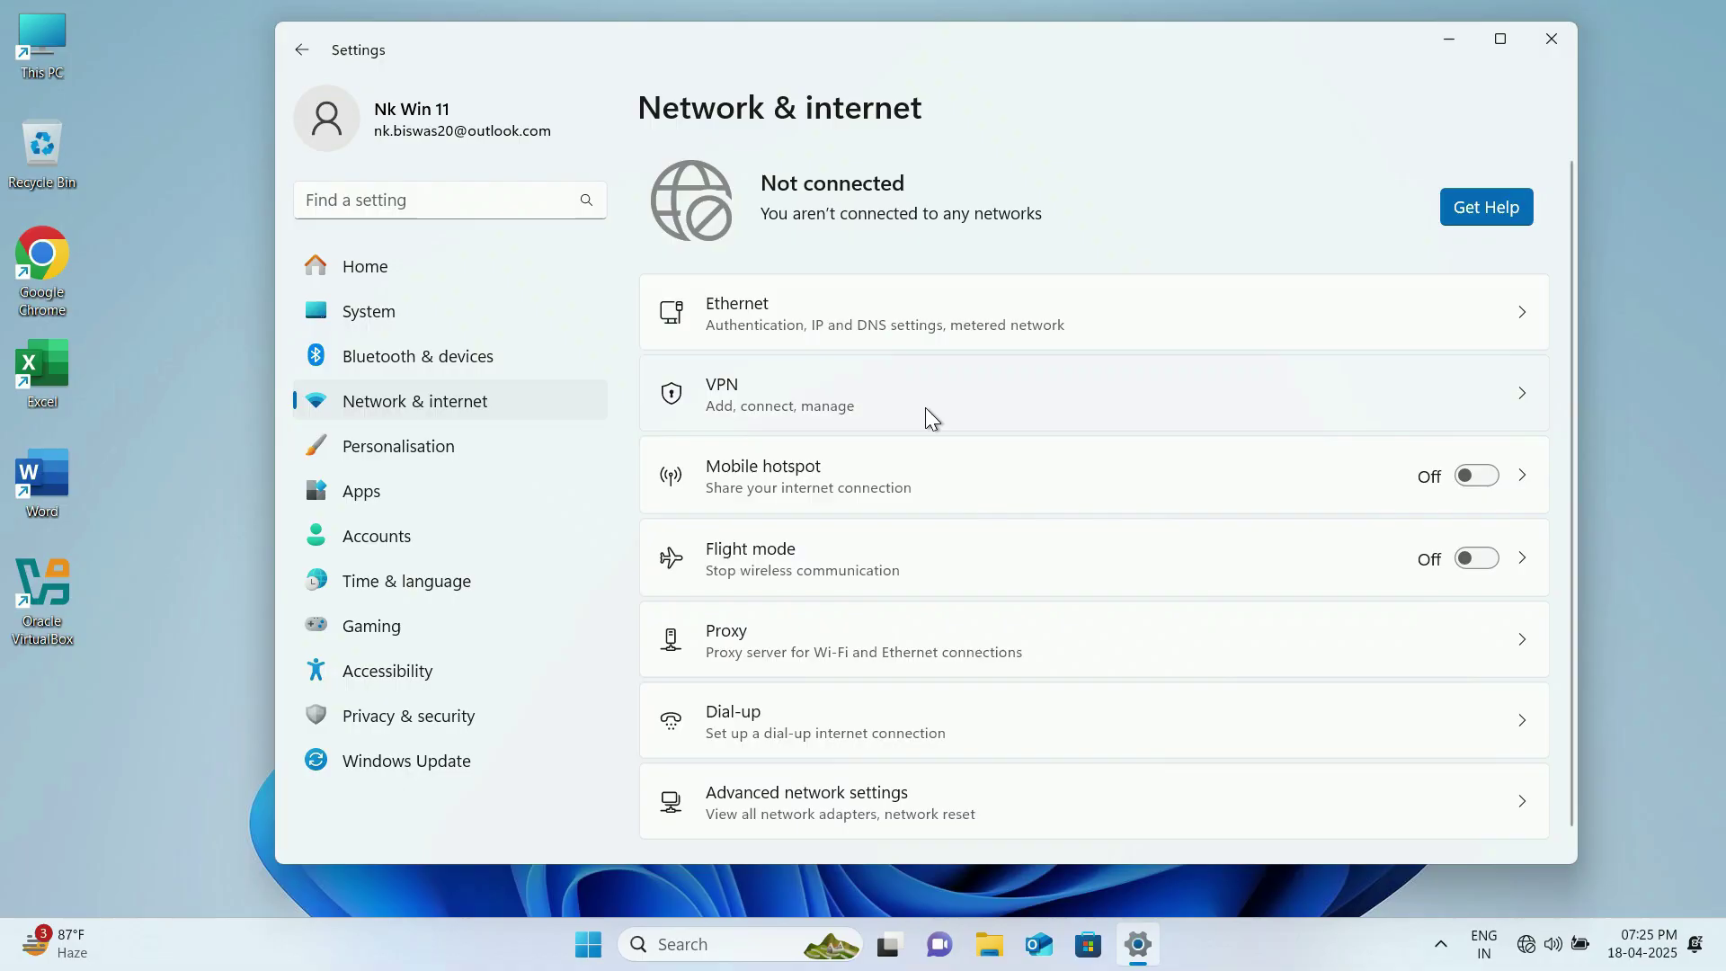
pyautogui.click(1550, 40)
# - Inspect the installed network adapters in Device Manager
pyautogui.rightClick(612, 944)
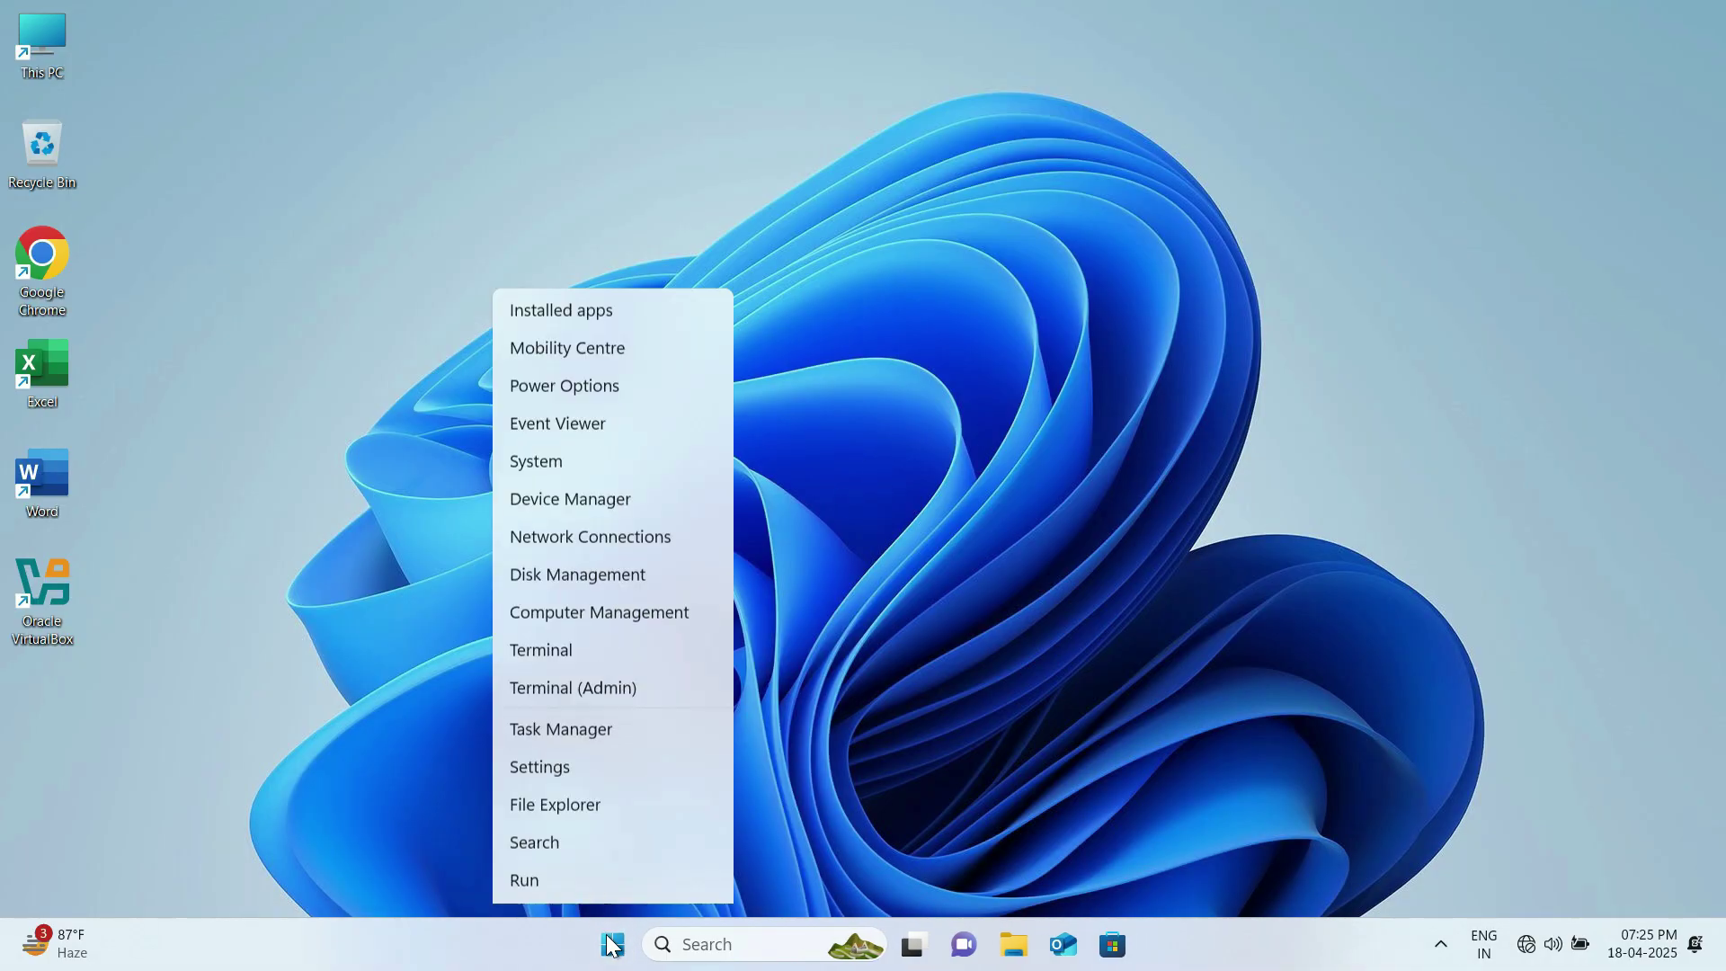
pyautogui.click(586, 430)
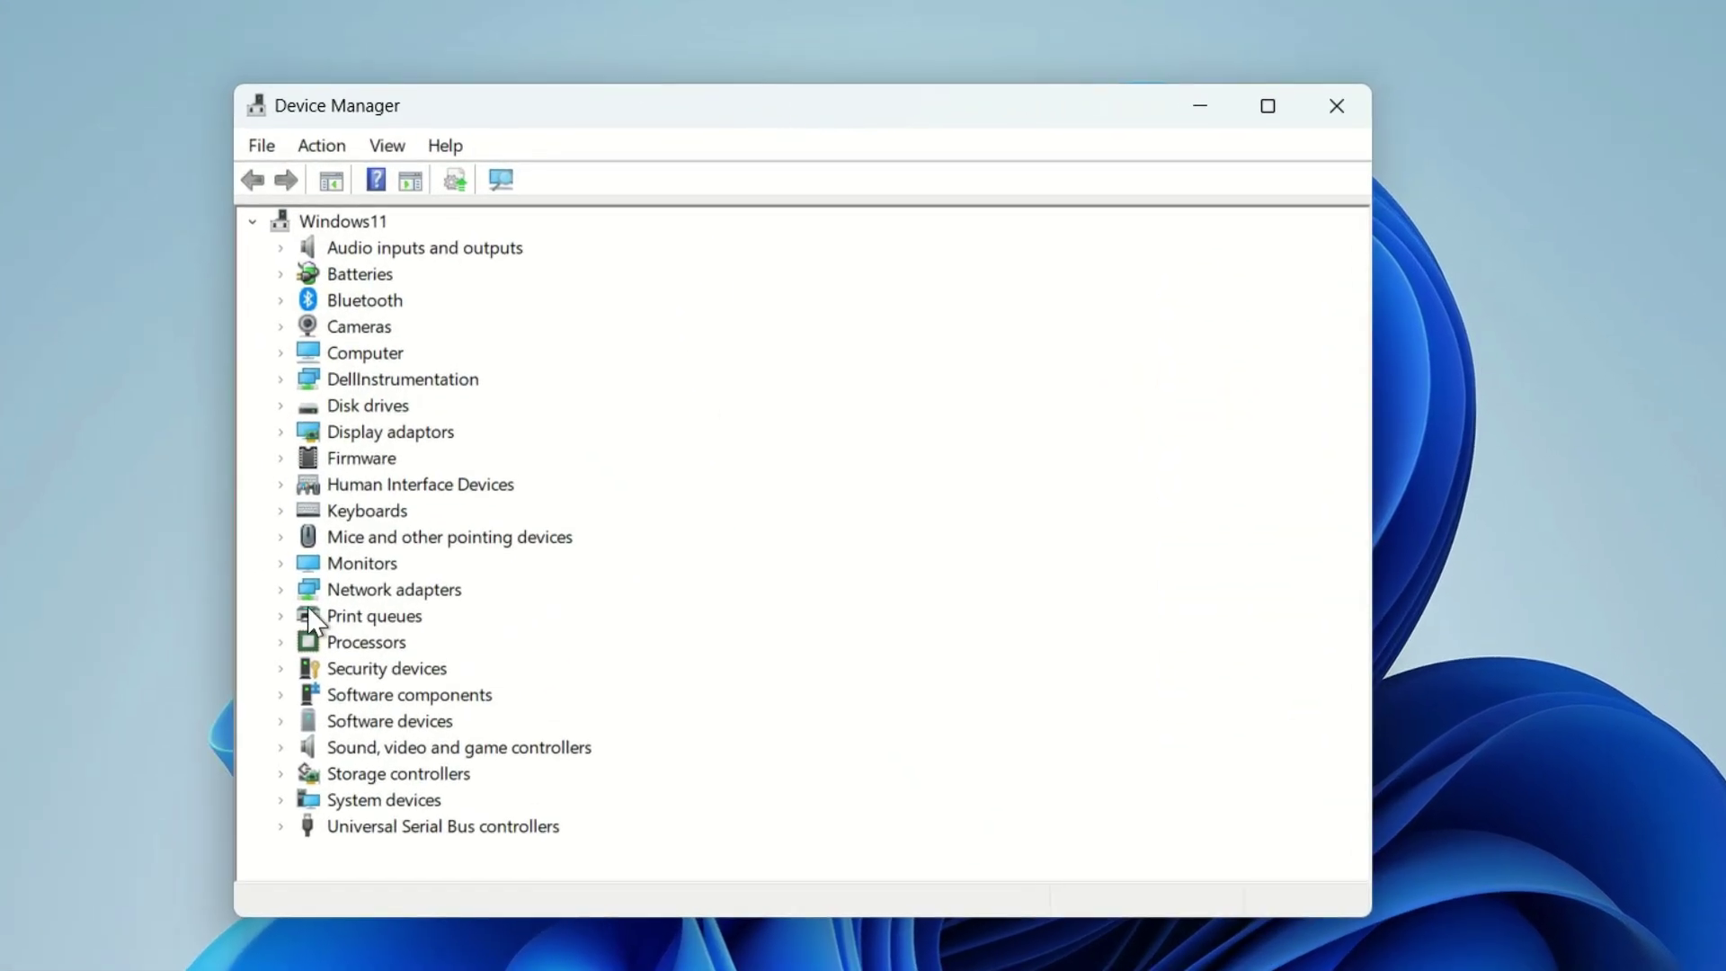
pyautogui.click(125, 437)
pyautogui.scroll(-2, 363, 666)
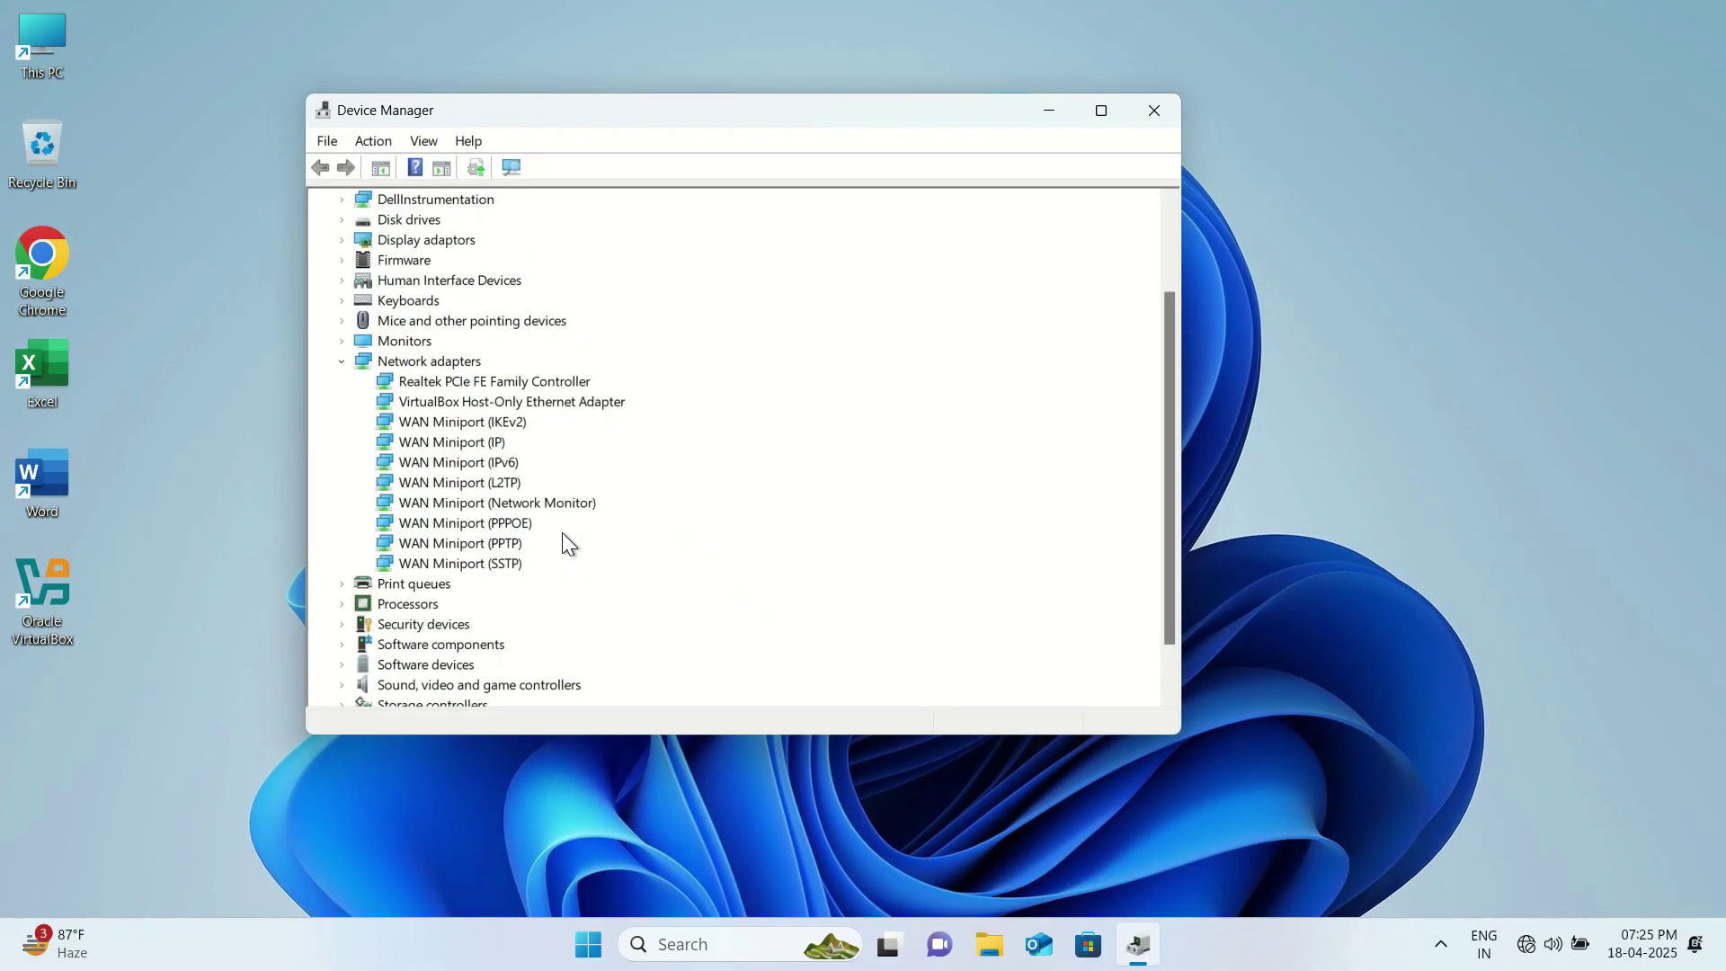
pyautogui.click(1155, 113)
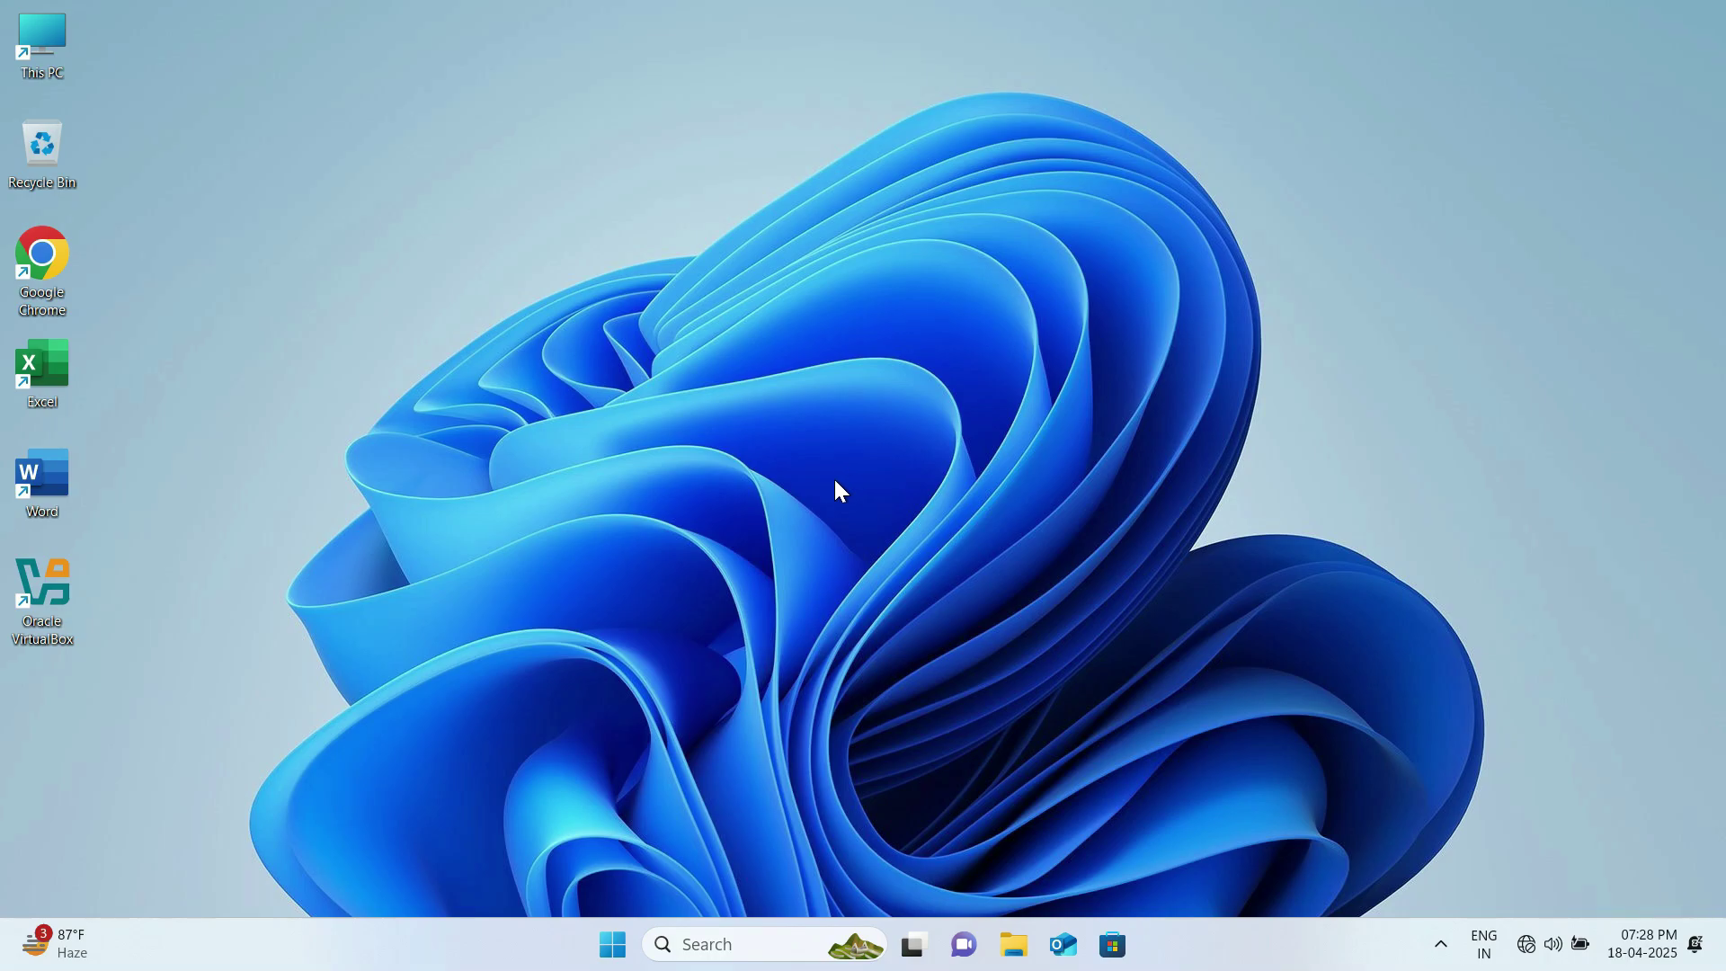
# - Run ping 127.0.0.1 in an administrator Command Prompt, getting 4 of 4 replies
pyautogui.click(767, 944)
pyautogui.write('cmd')
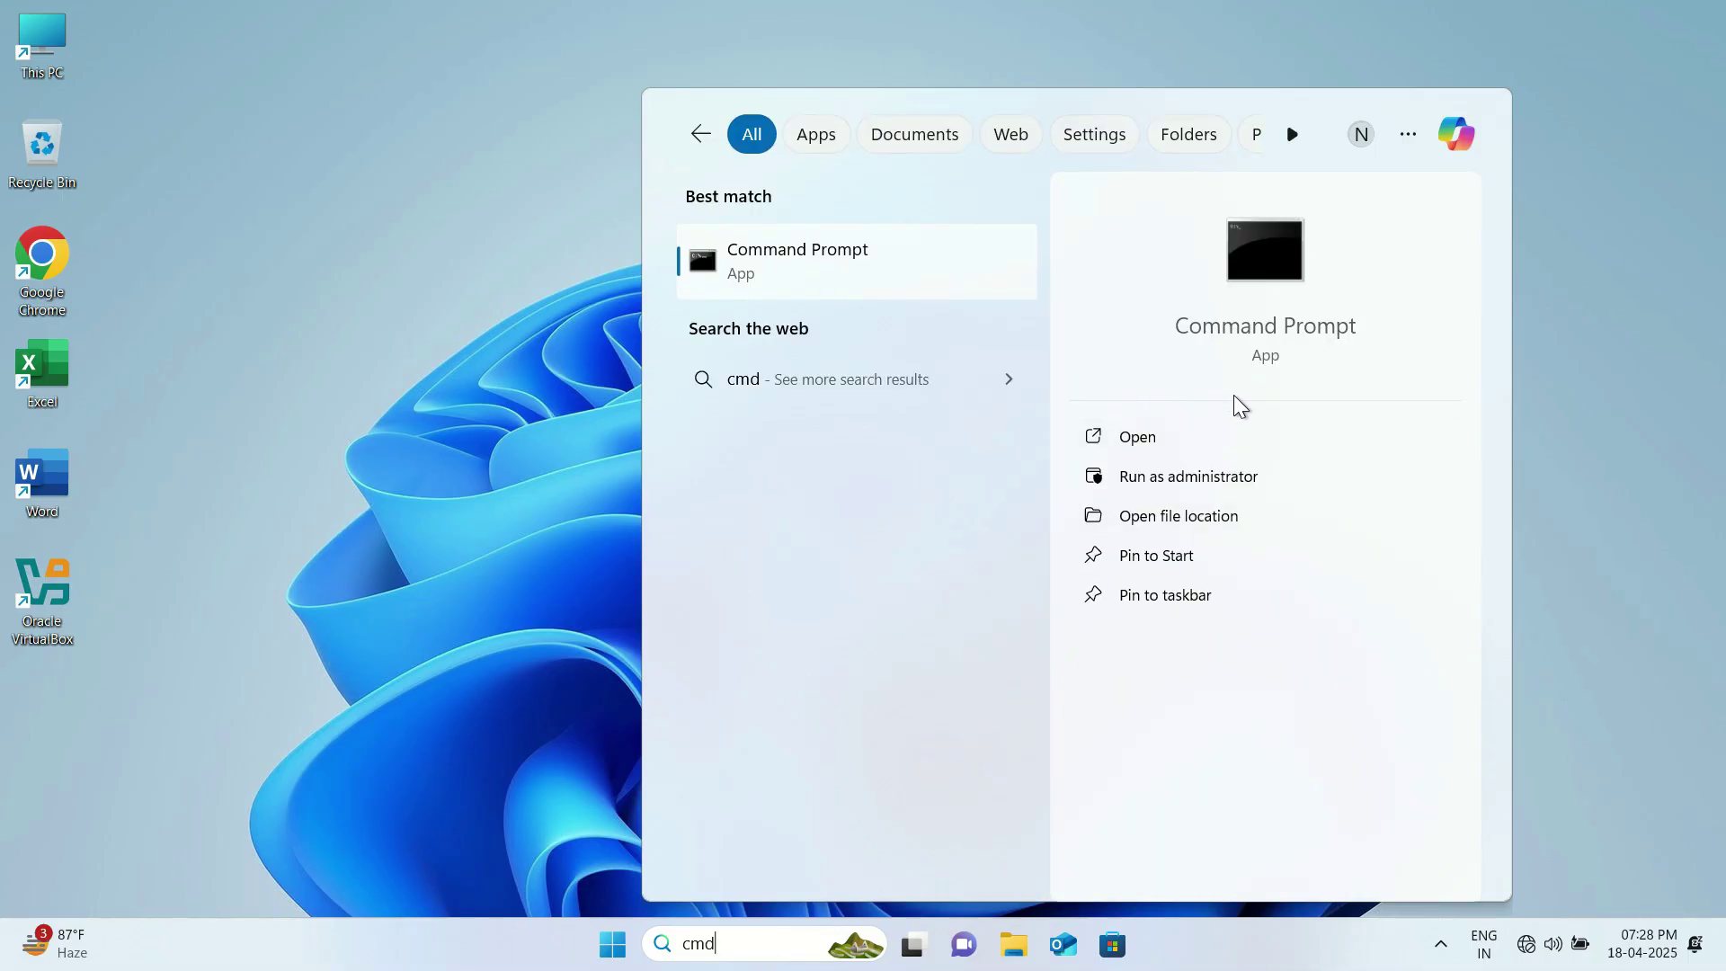
pyautogui.click(1205, 488)
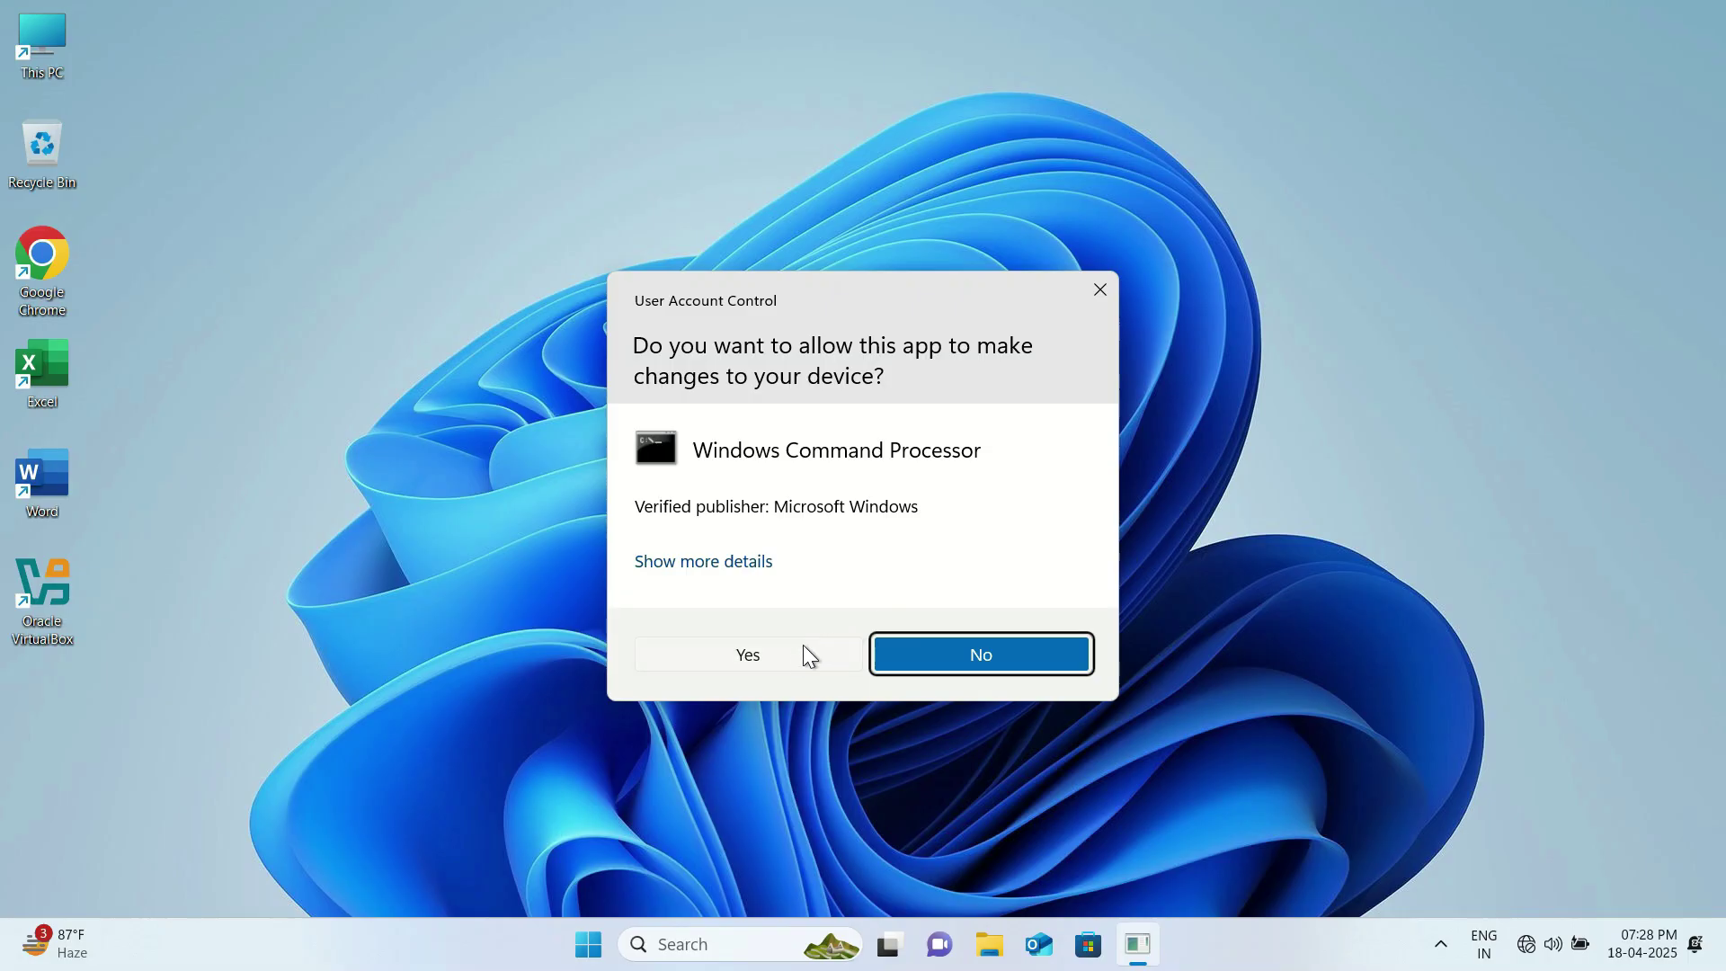
pyautogui.click(803, 648)
pyautogui.moveTo(692, 109); pyautogui.dragTo(883, 138)
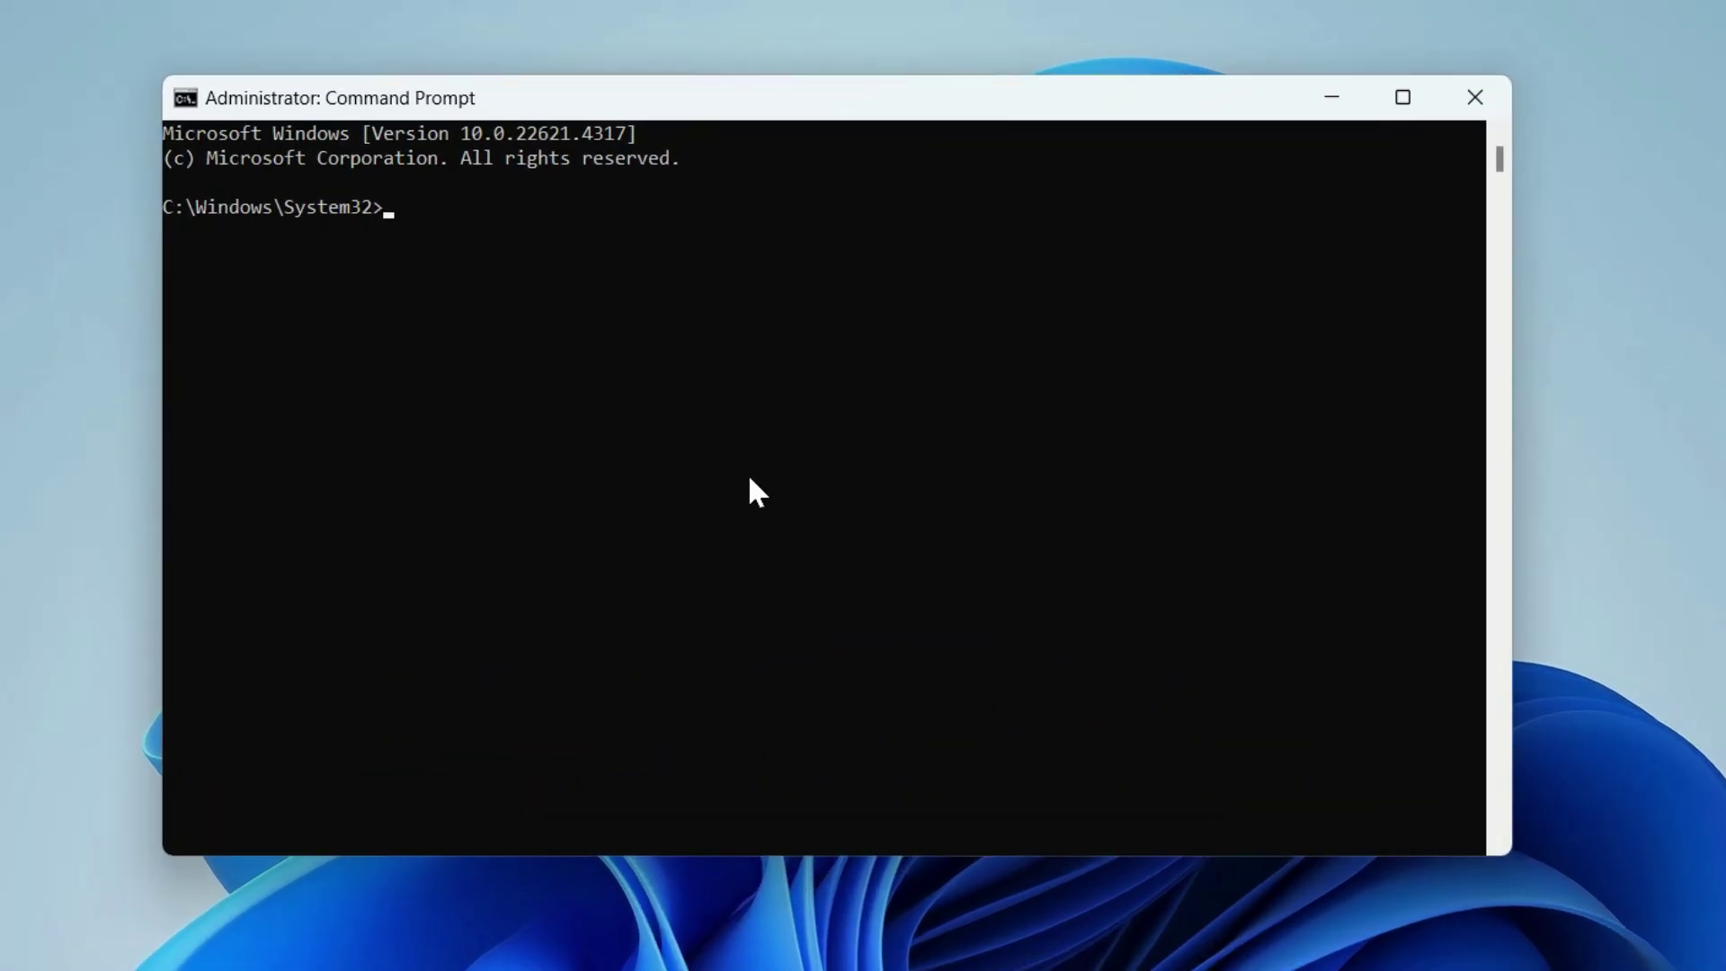
pyautogui.write('ping 127.0.0.1')
pyautogui.press('Return')
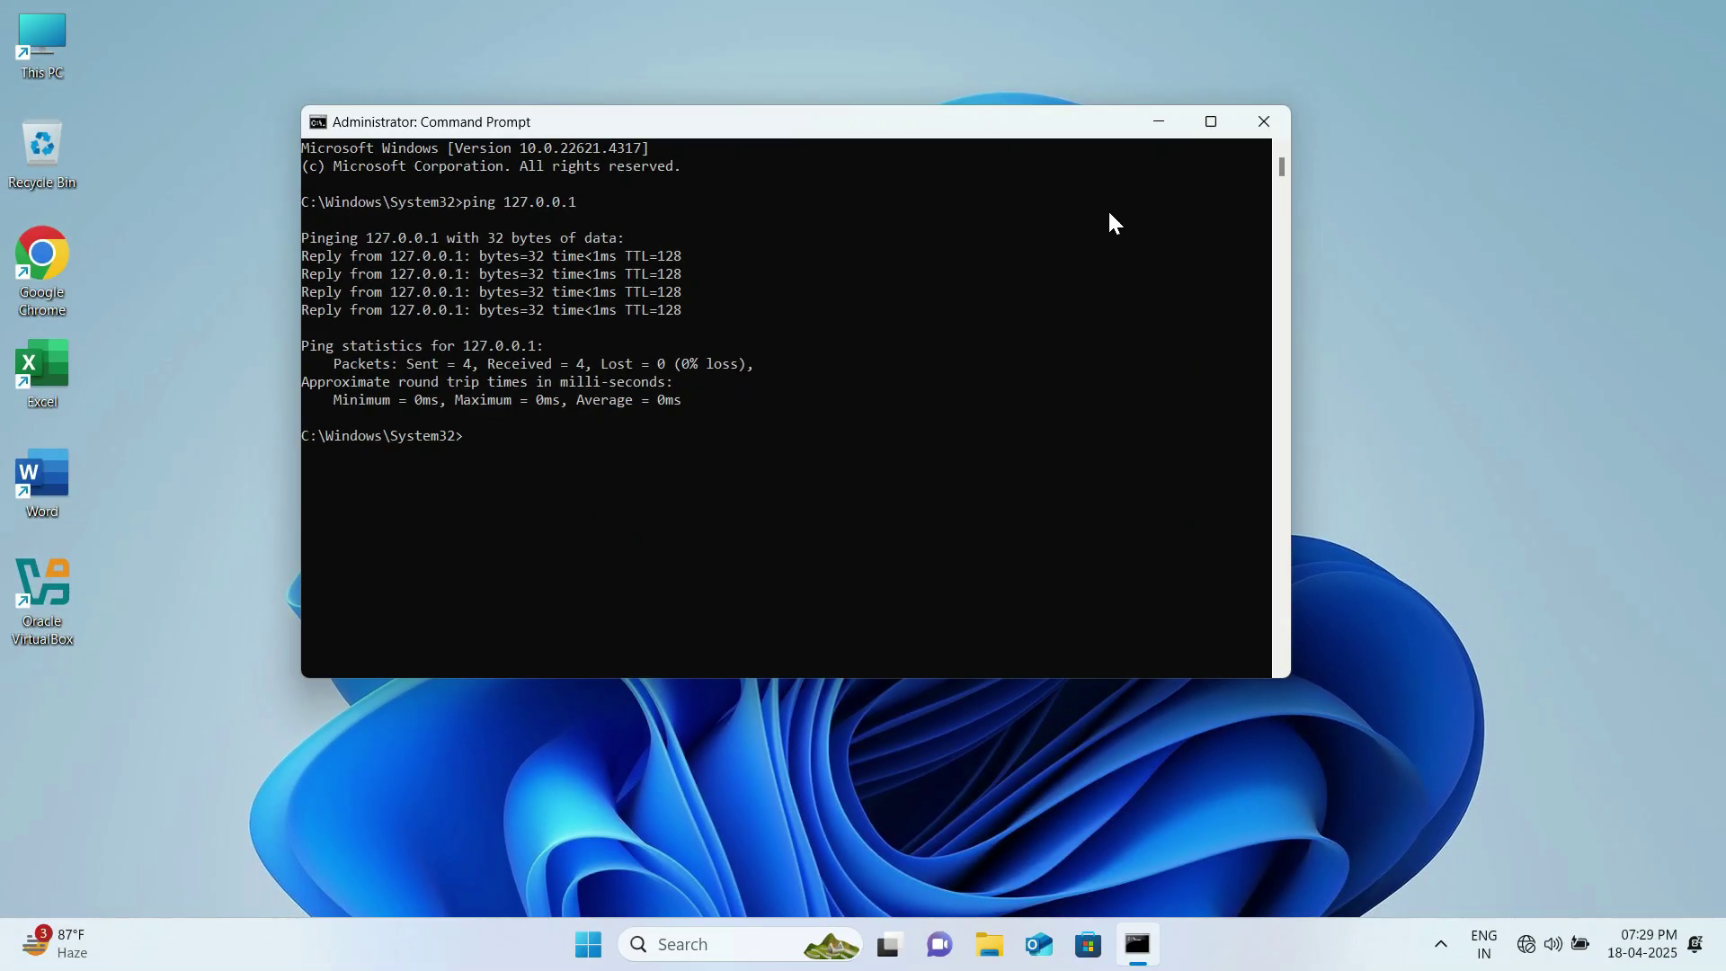
# - Close Command Prompt and view Advanced network settings, where the WiFi adapter is disabled
pyautogui.click(1264, 121)
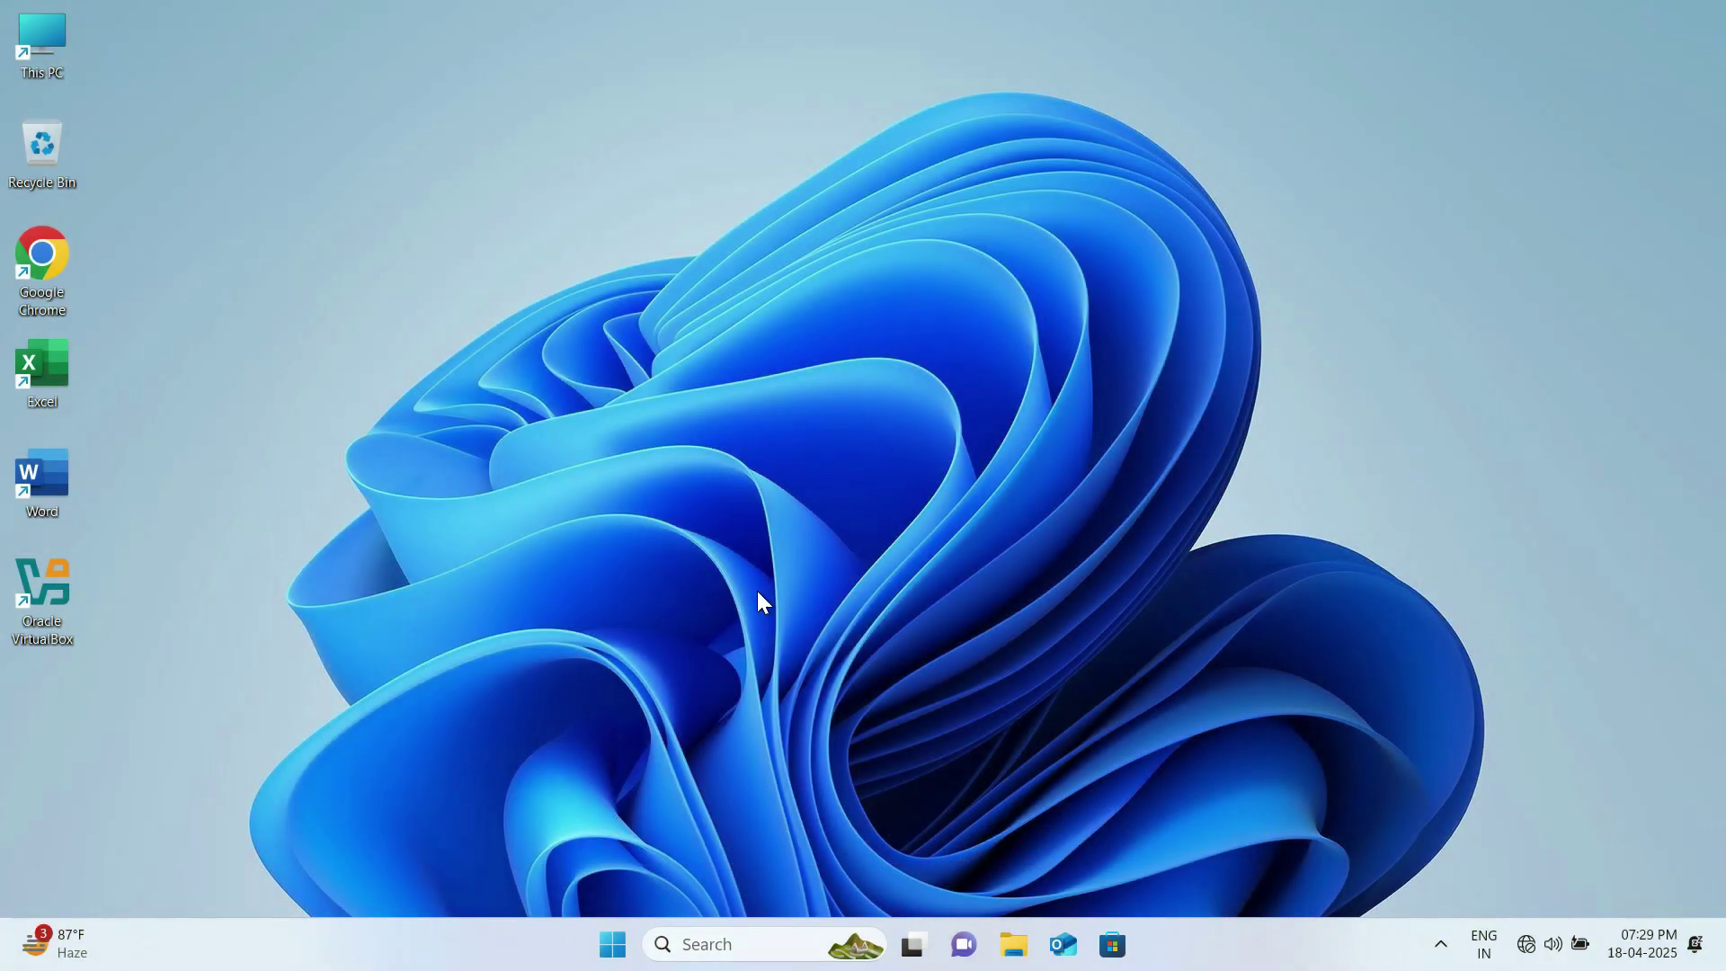
pyautogui.click(615, 951)
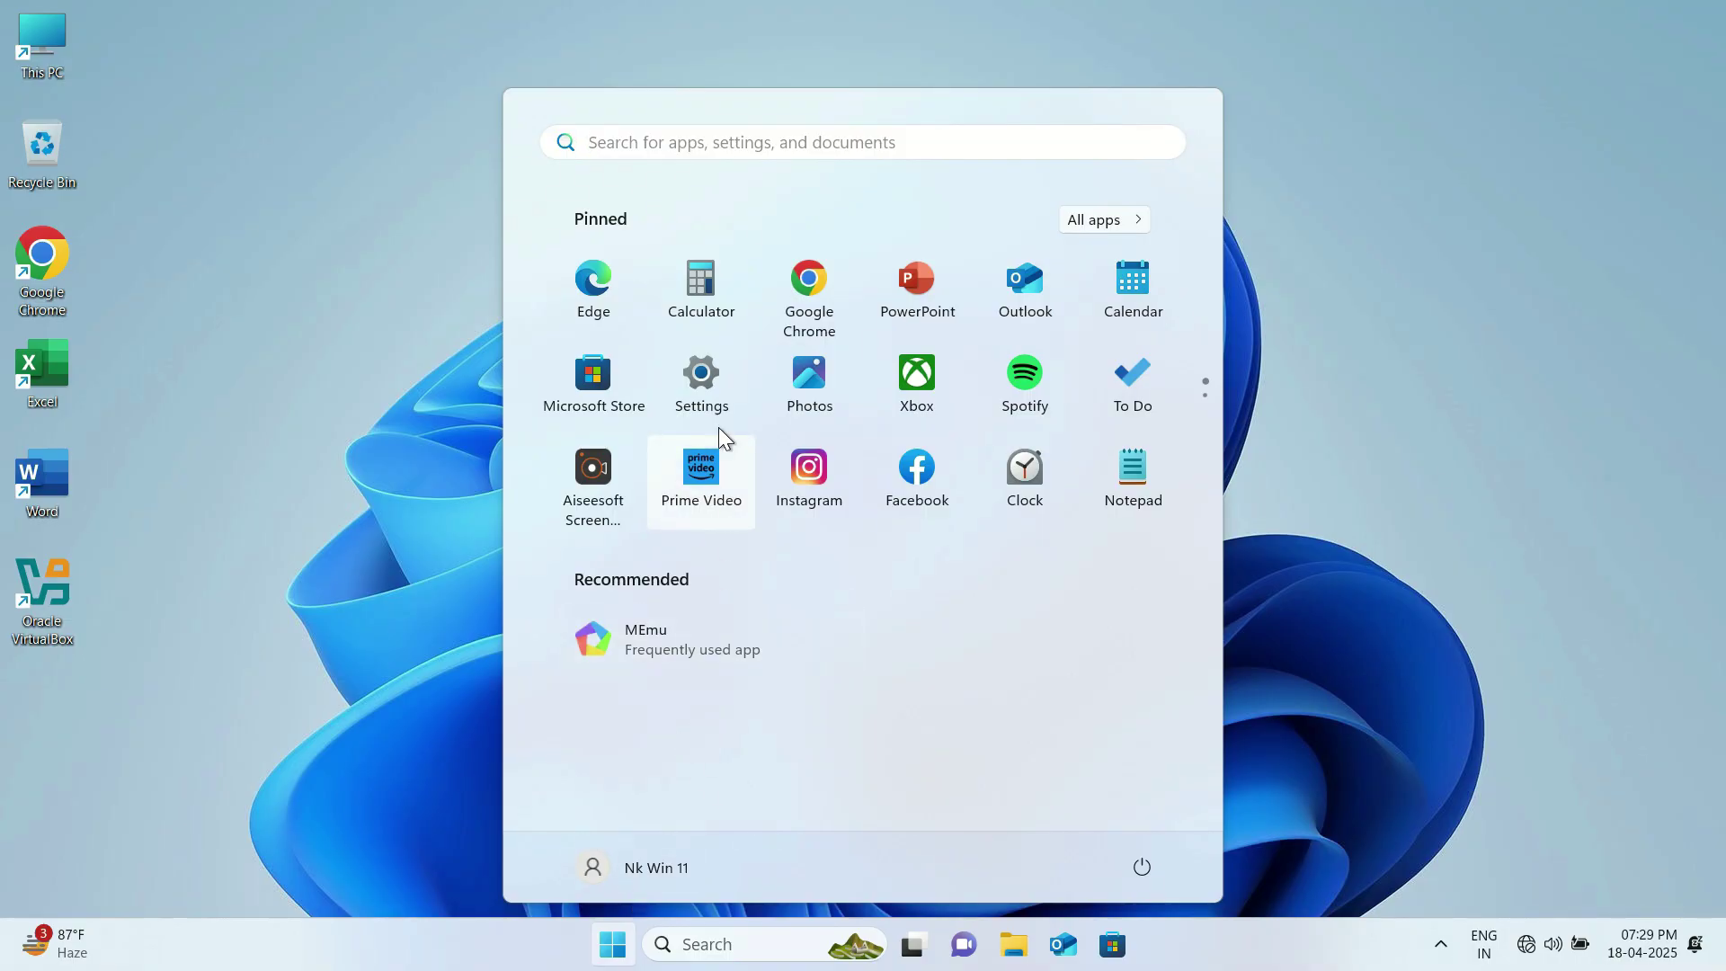
pyautogui.click(721, 380)
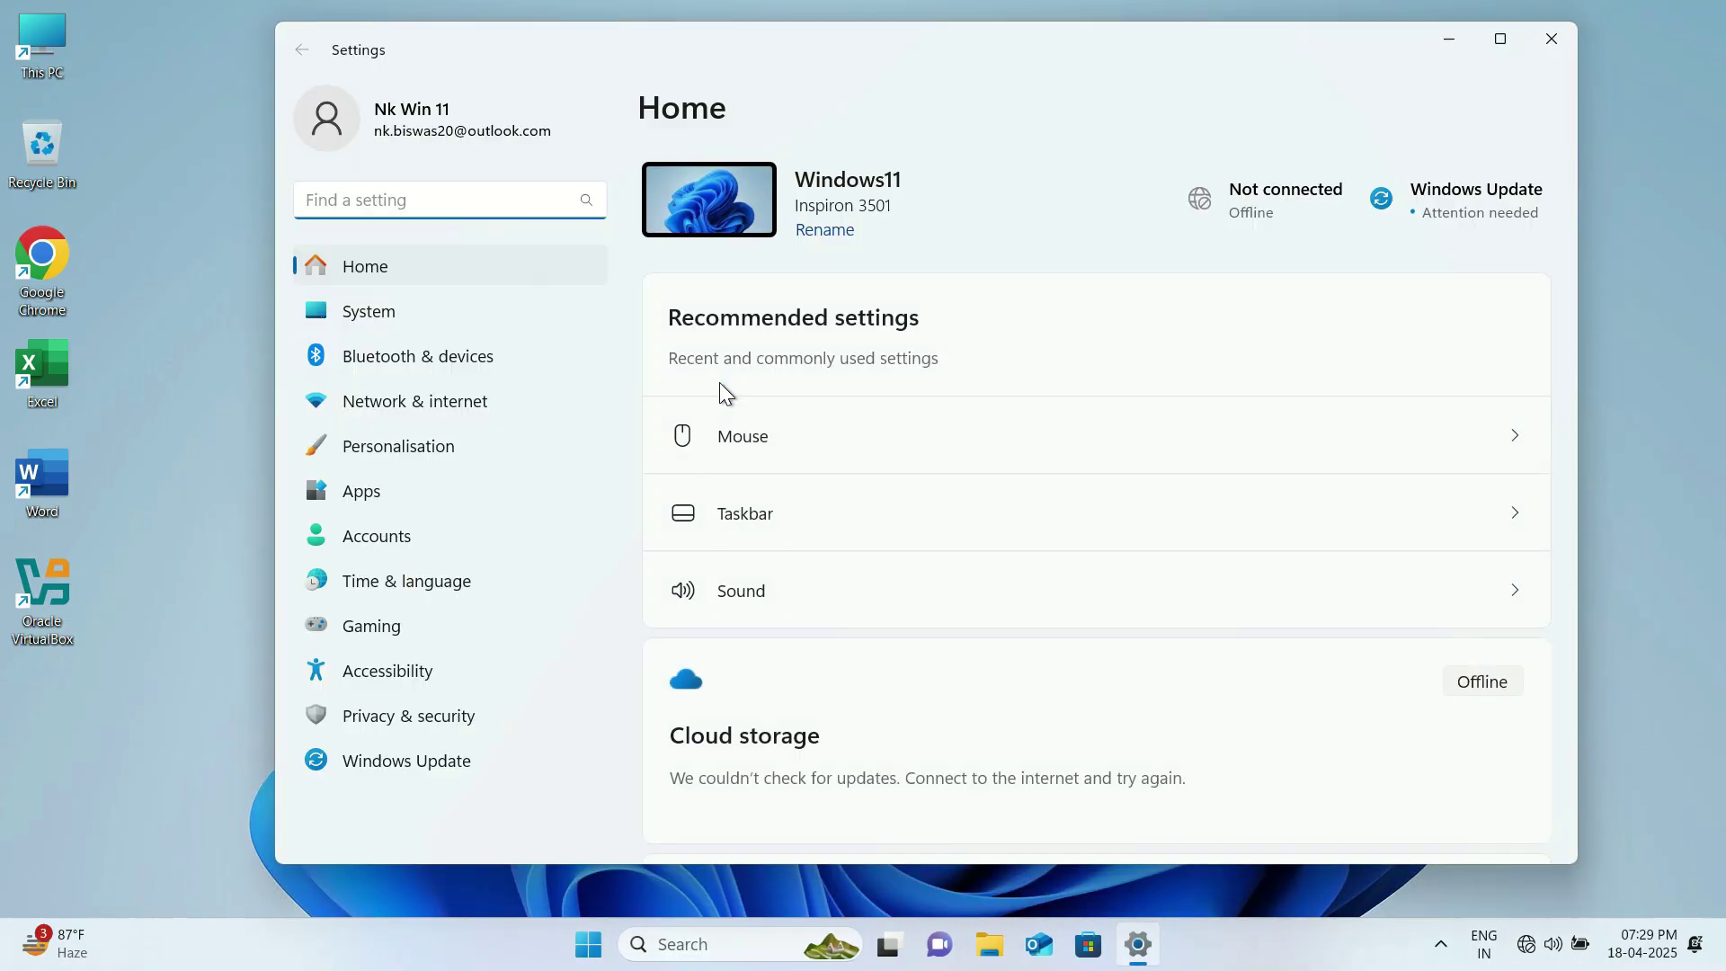
pyautogui.click(412, 410)
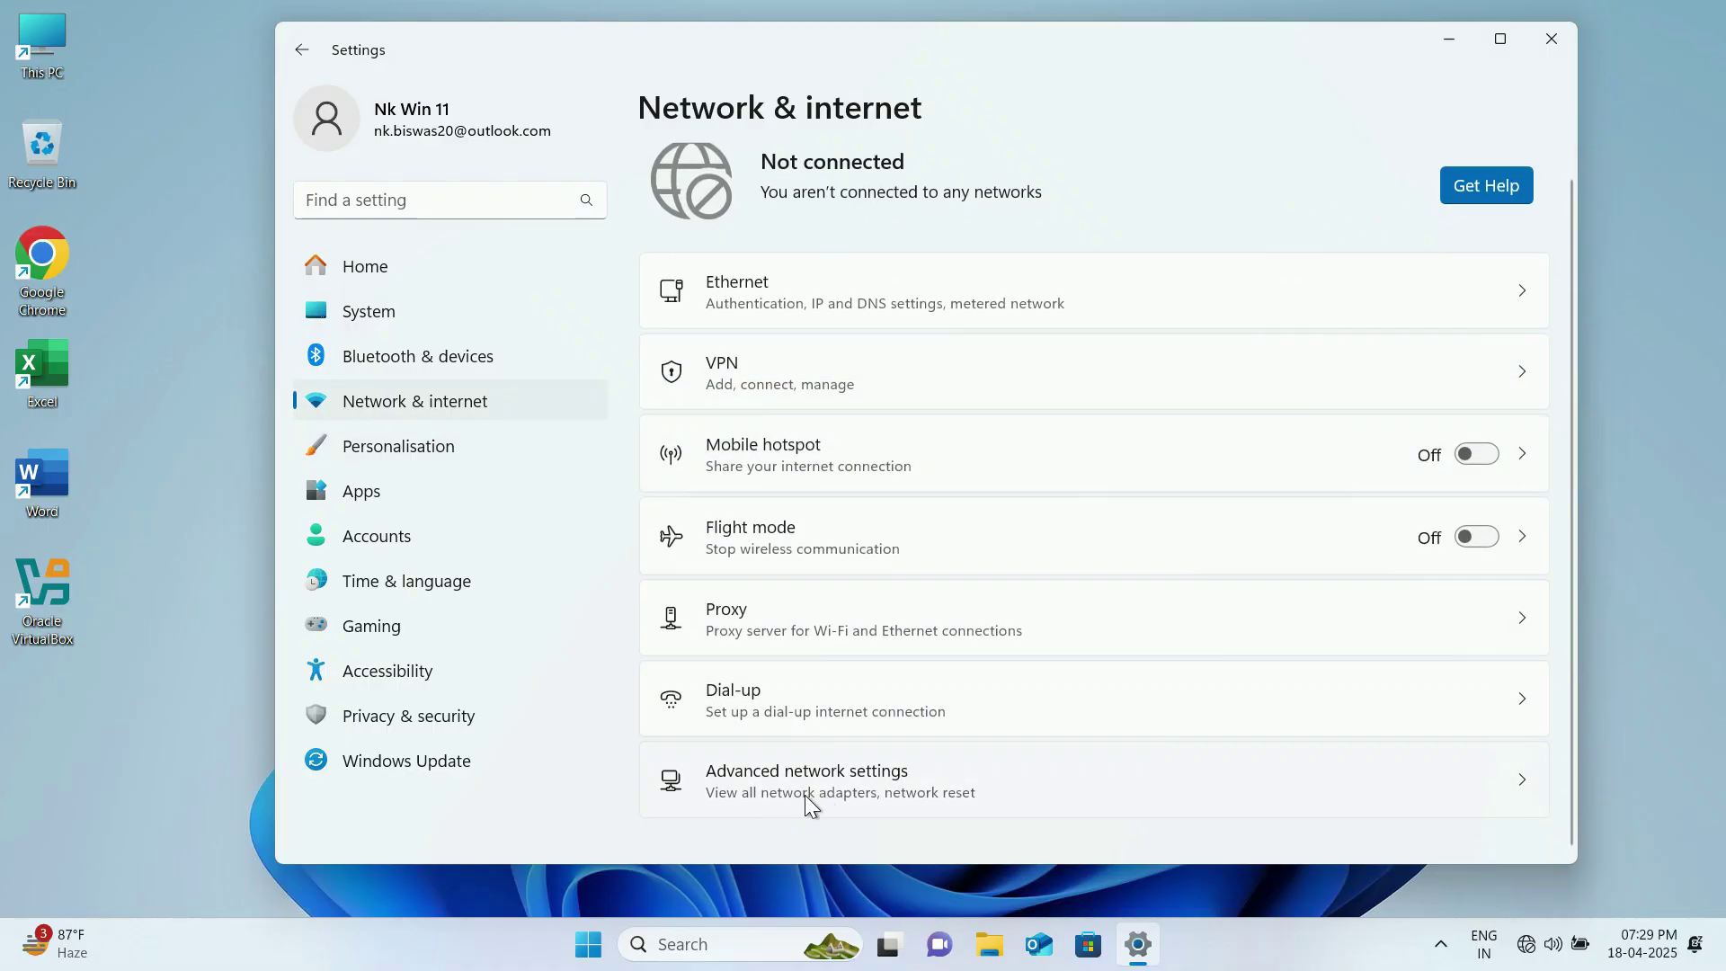
pyautogui.click(806, 795)
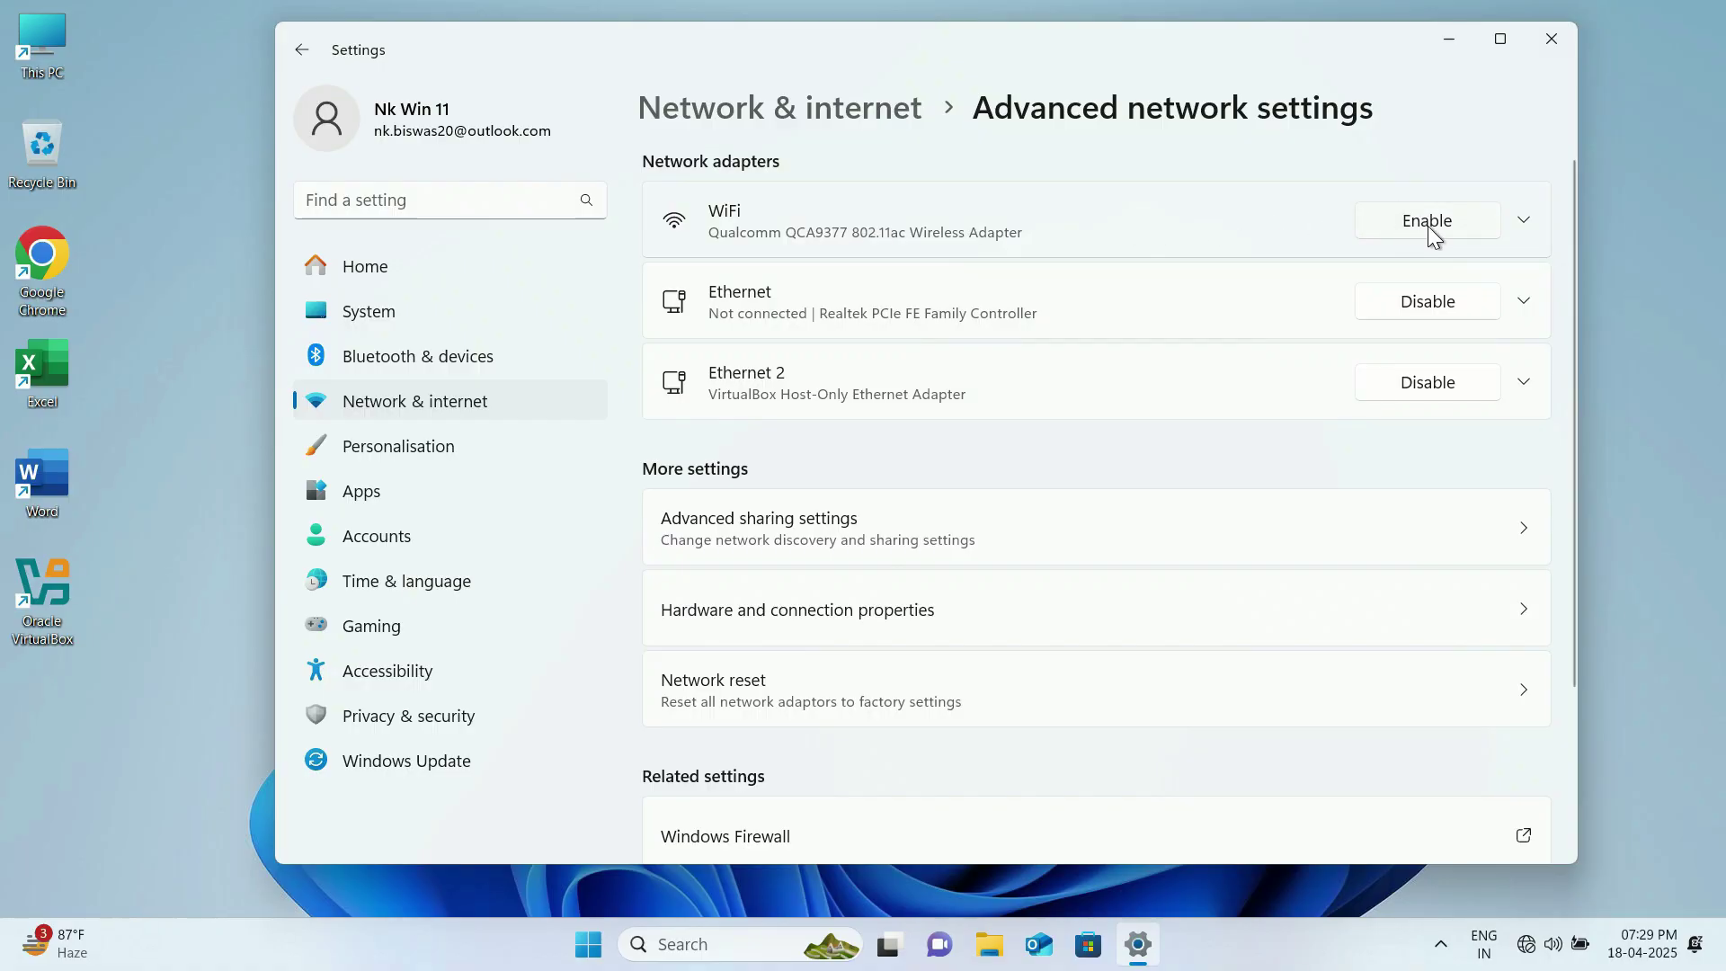
# - Enable the WiFi adapter and connect to JioFi99312-4G by entering its security key
pyautogui.click(1428, 224)
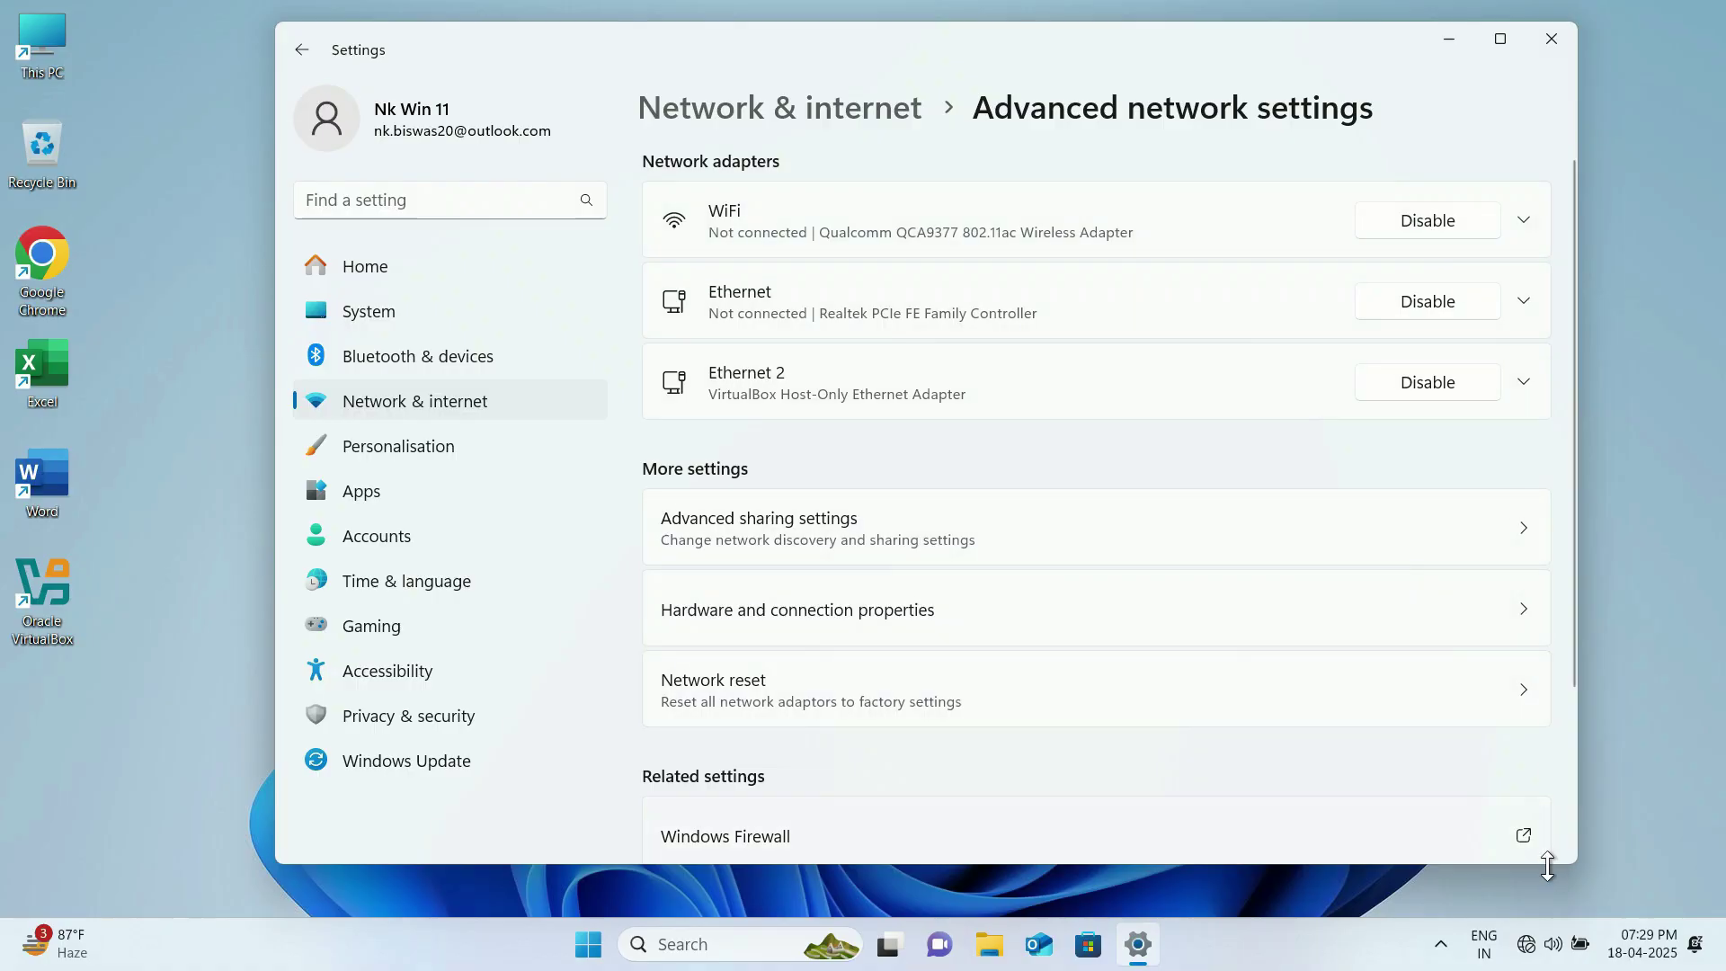
pyautogui.click(1551, 944)
pyautogui.click(1417, 515)
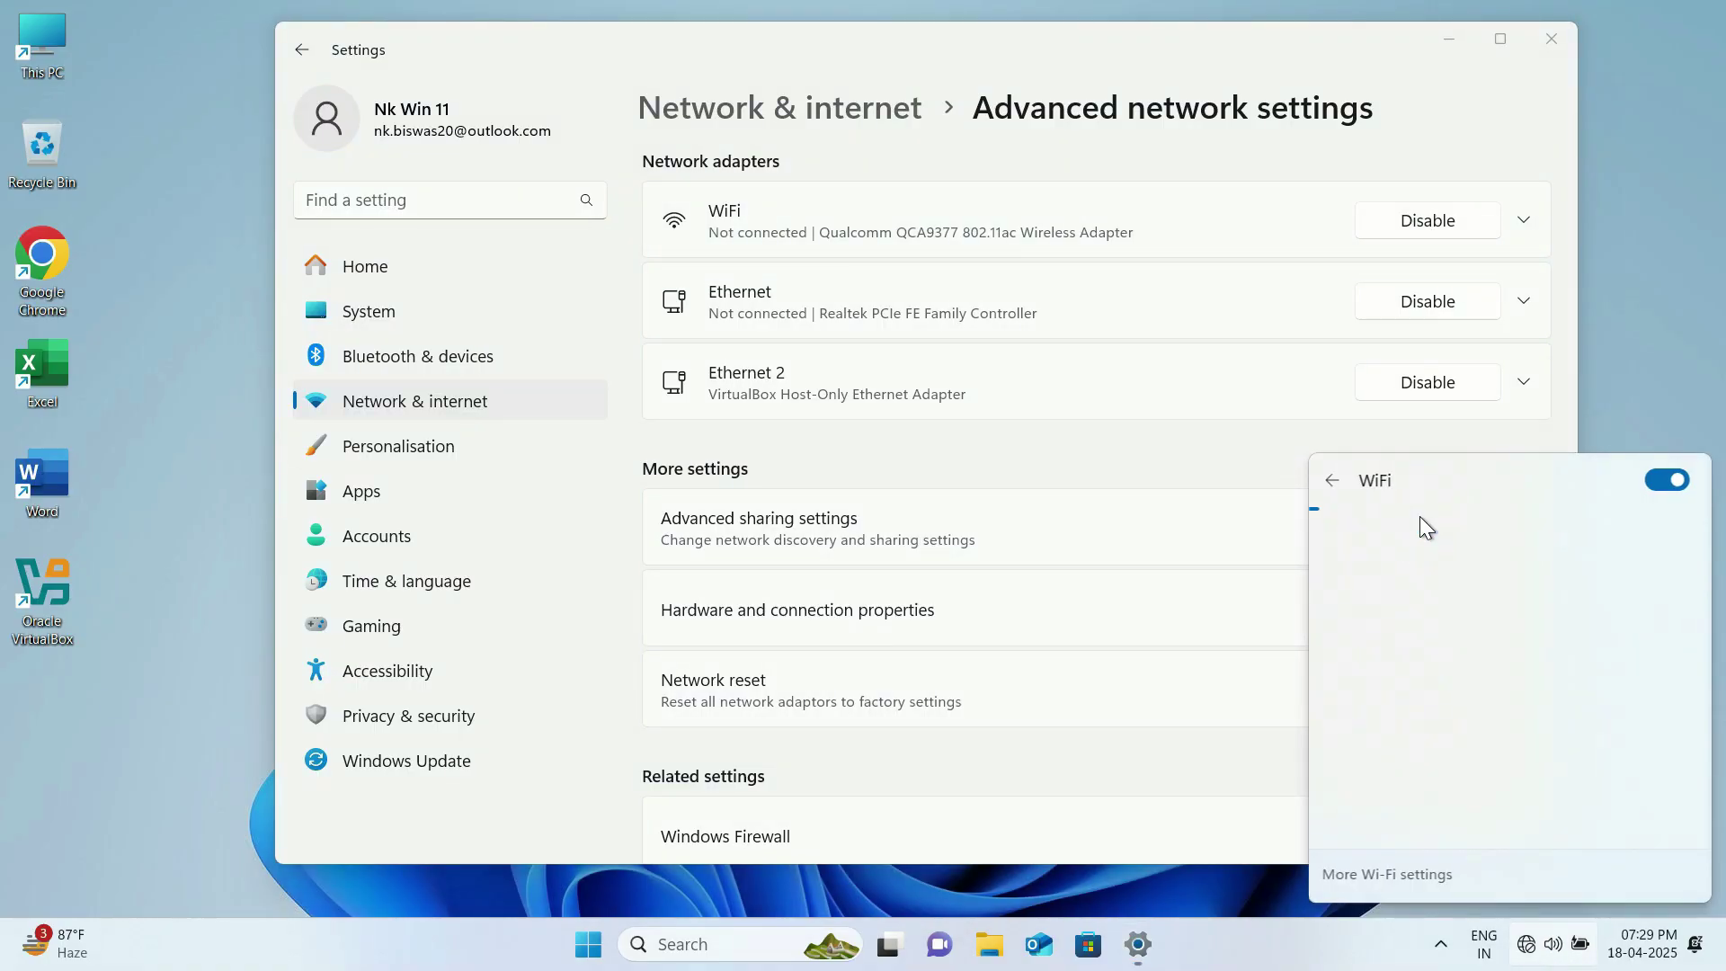
pyautogui.click(1430, 539)
pyautogui.click(1550, 634)
pyautogui.write('***************')
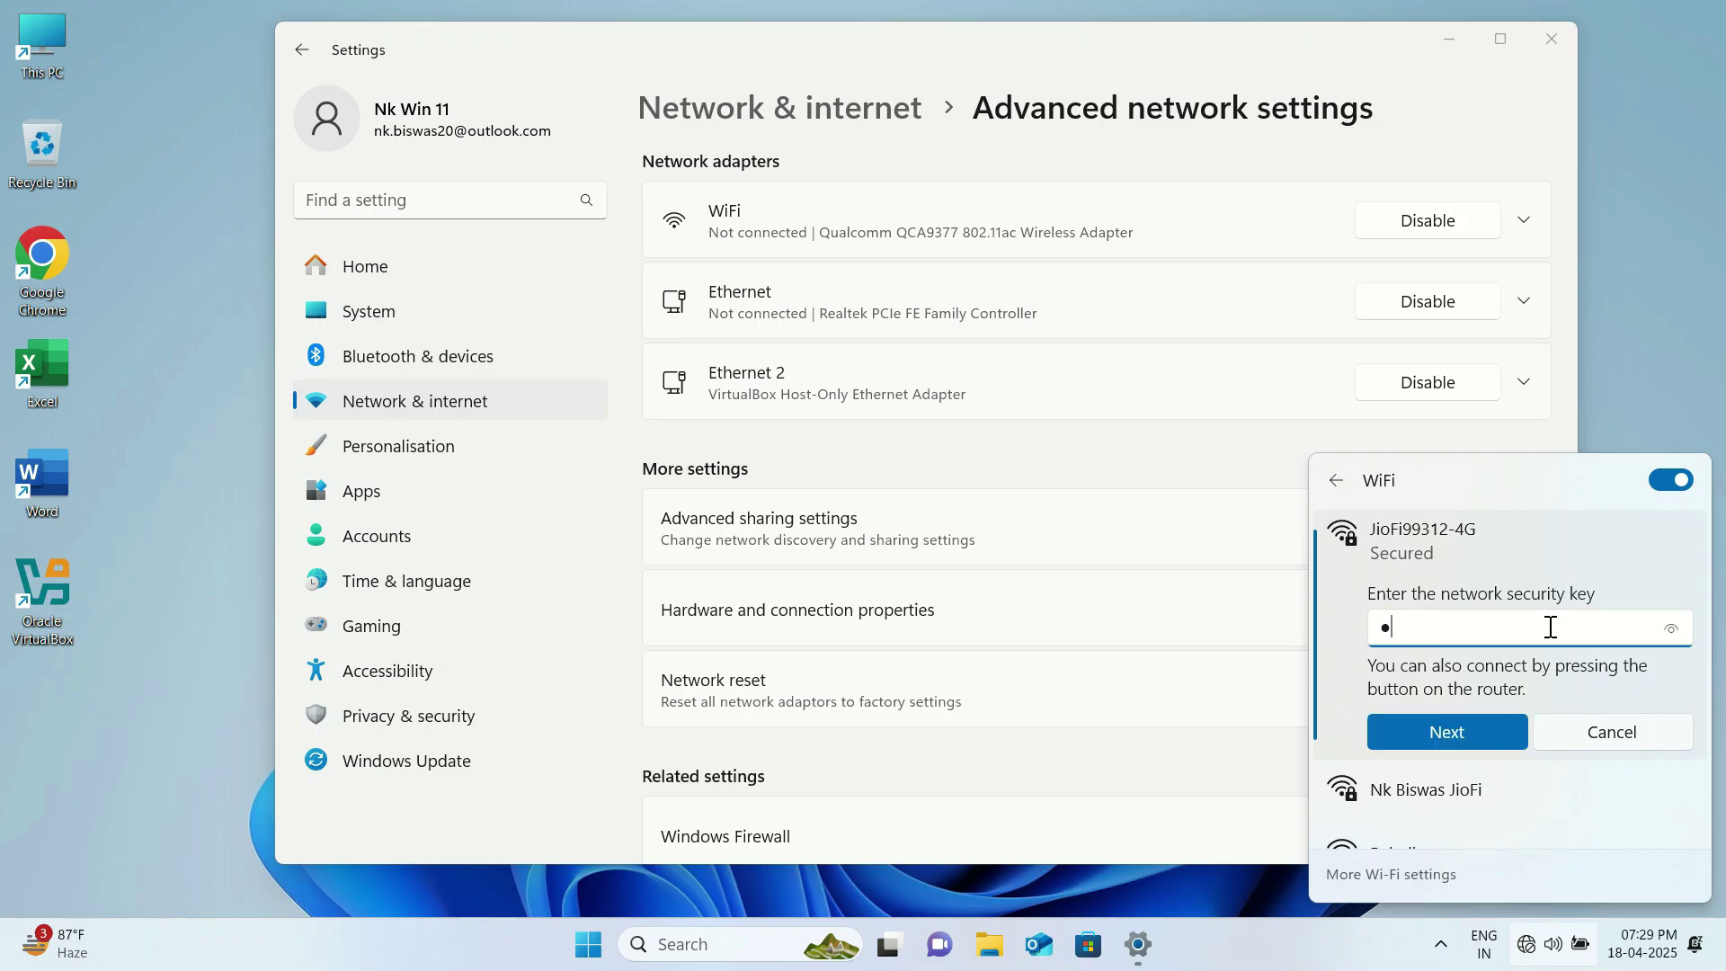
pyautogui.click(1501, 724)
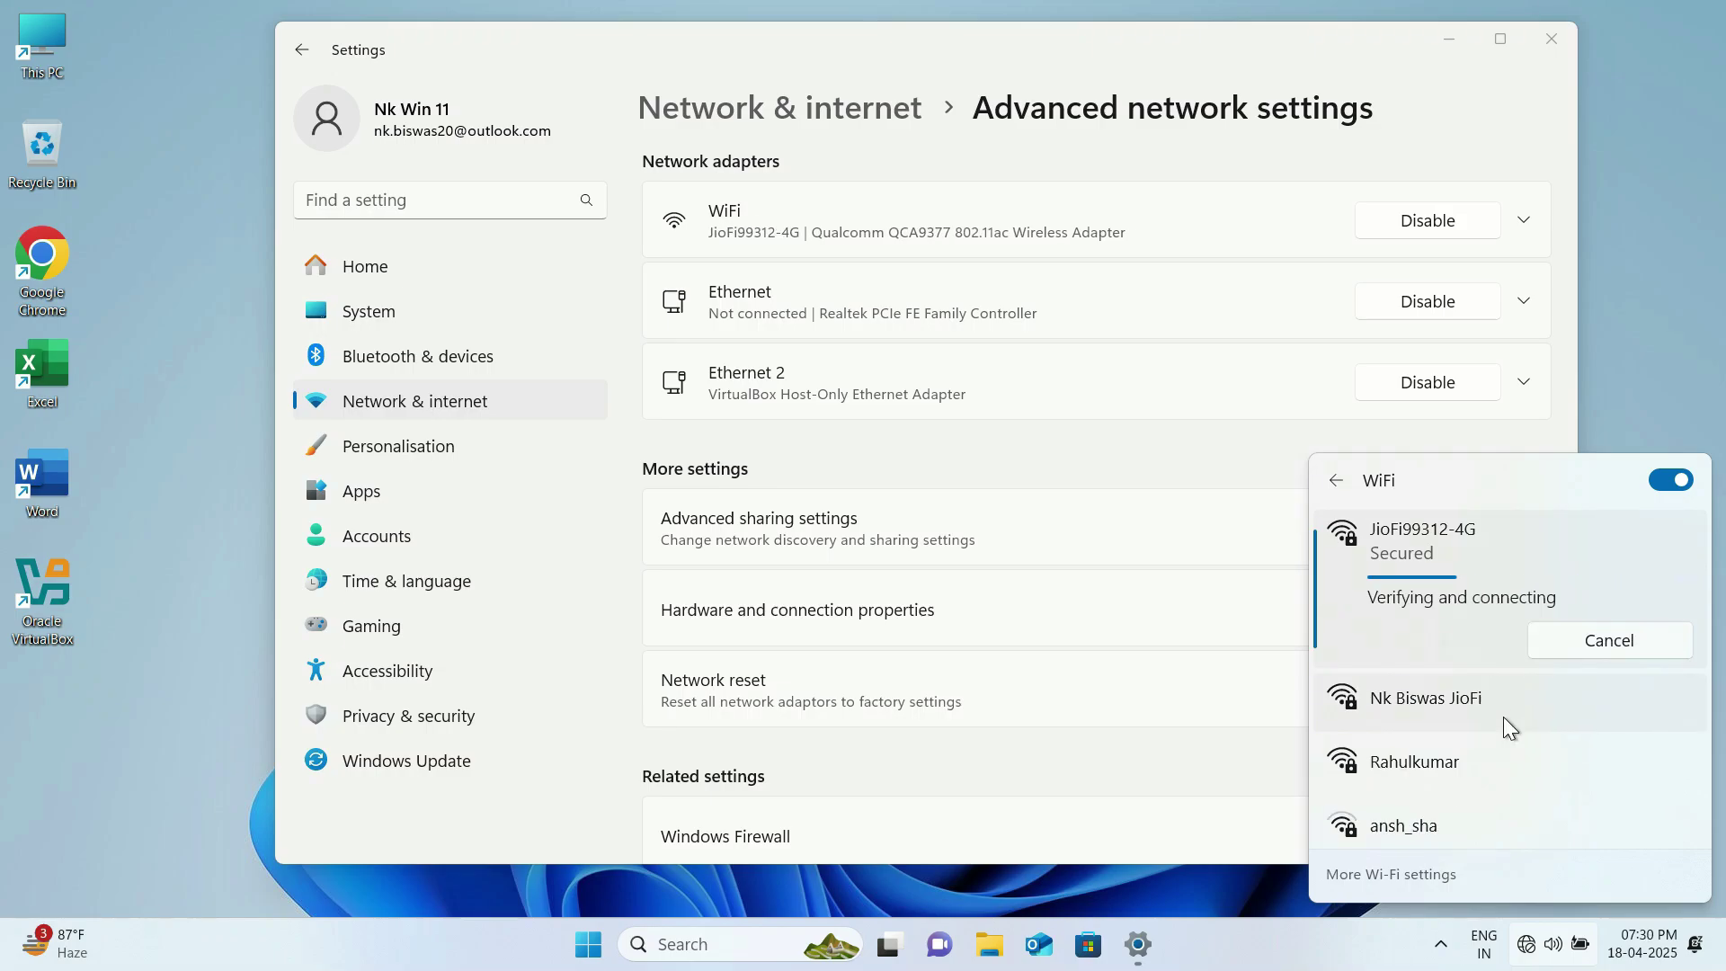
pyautogui.click(1224, 457)
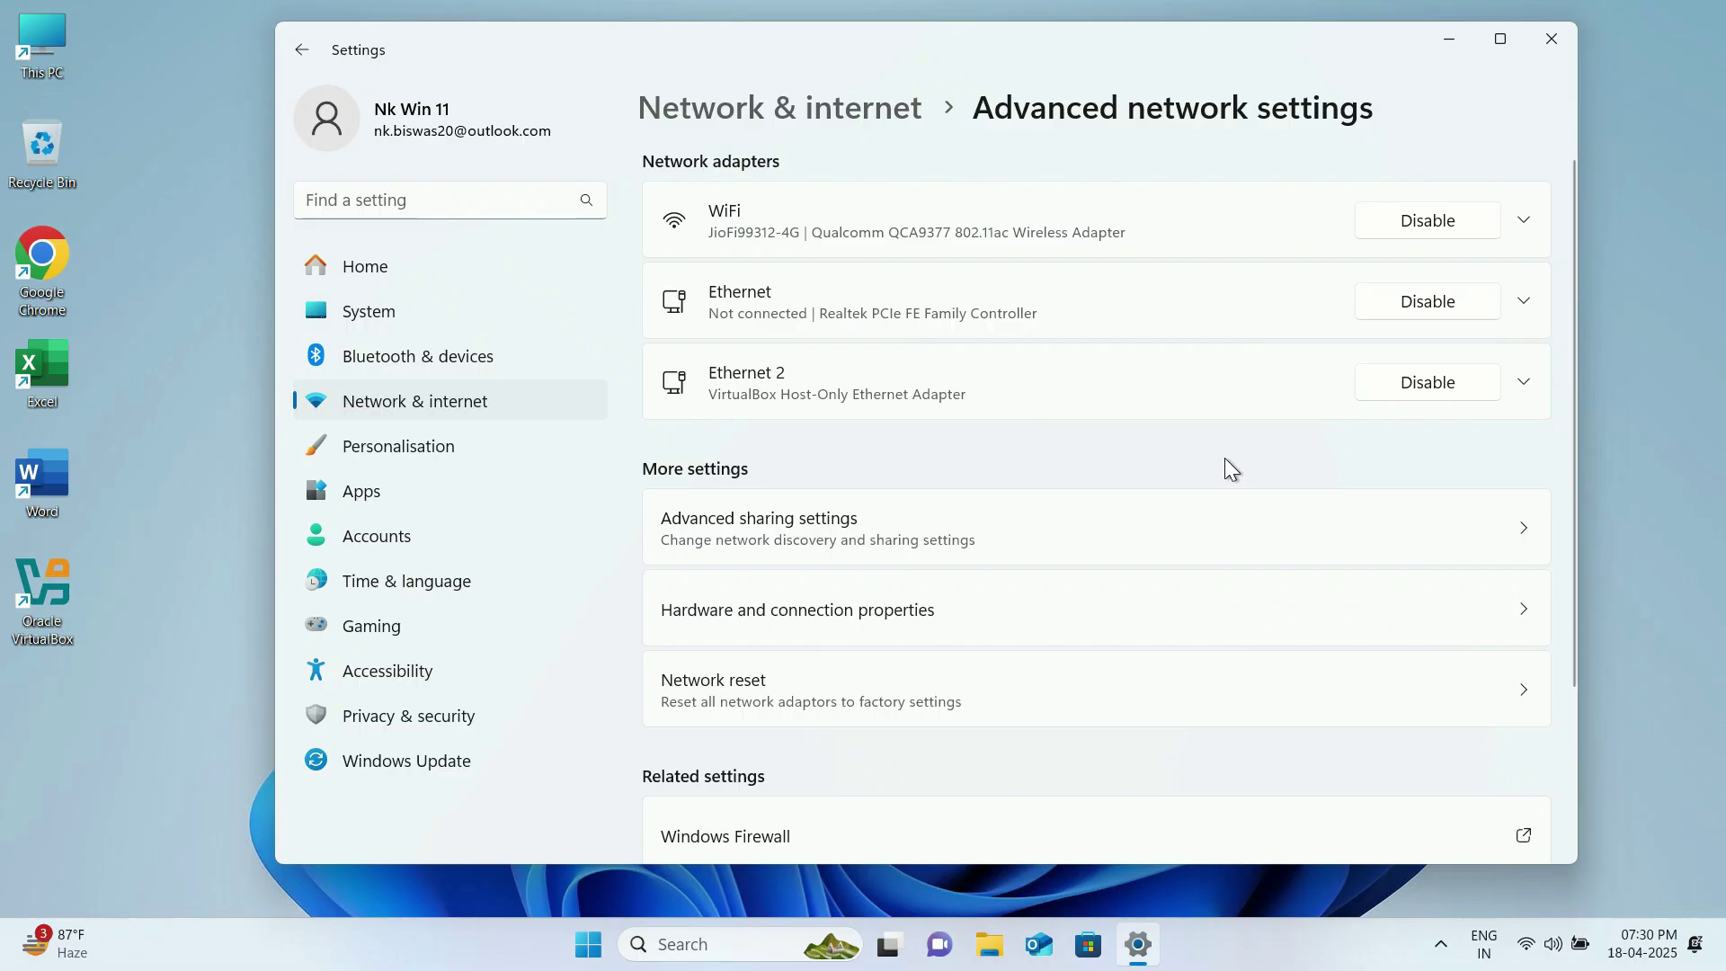
# - Close Settings and launch the Services console with Services.msc from Run
pyautogui.click(1543, 42)
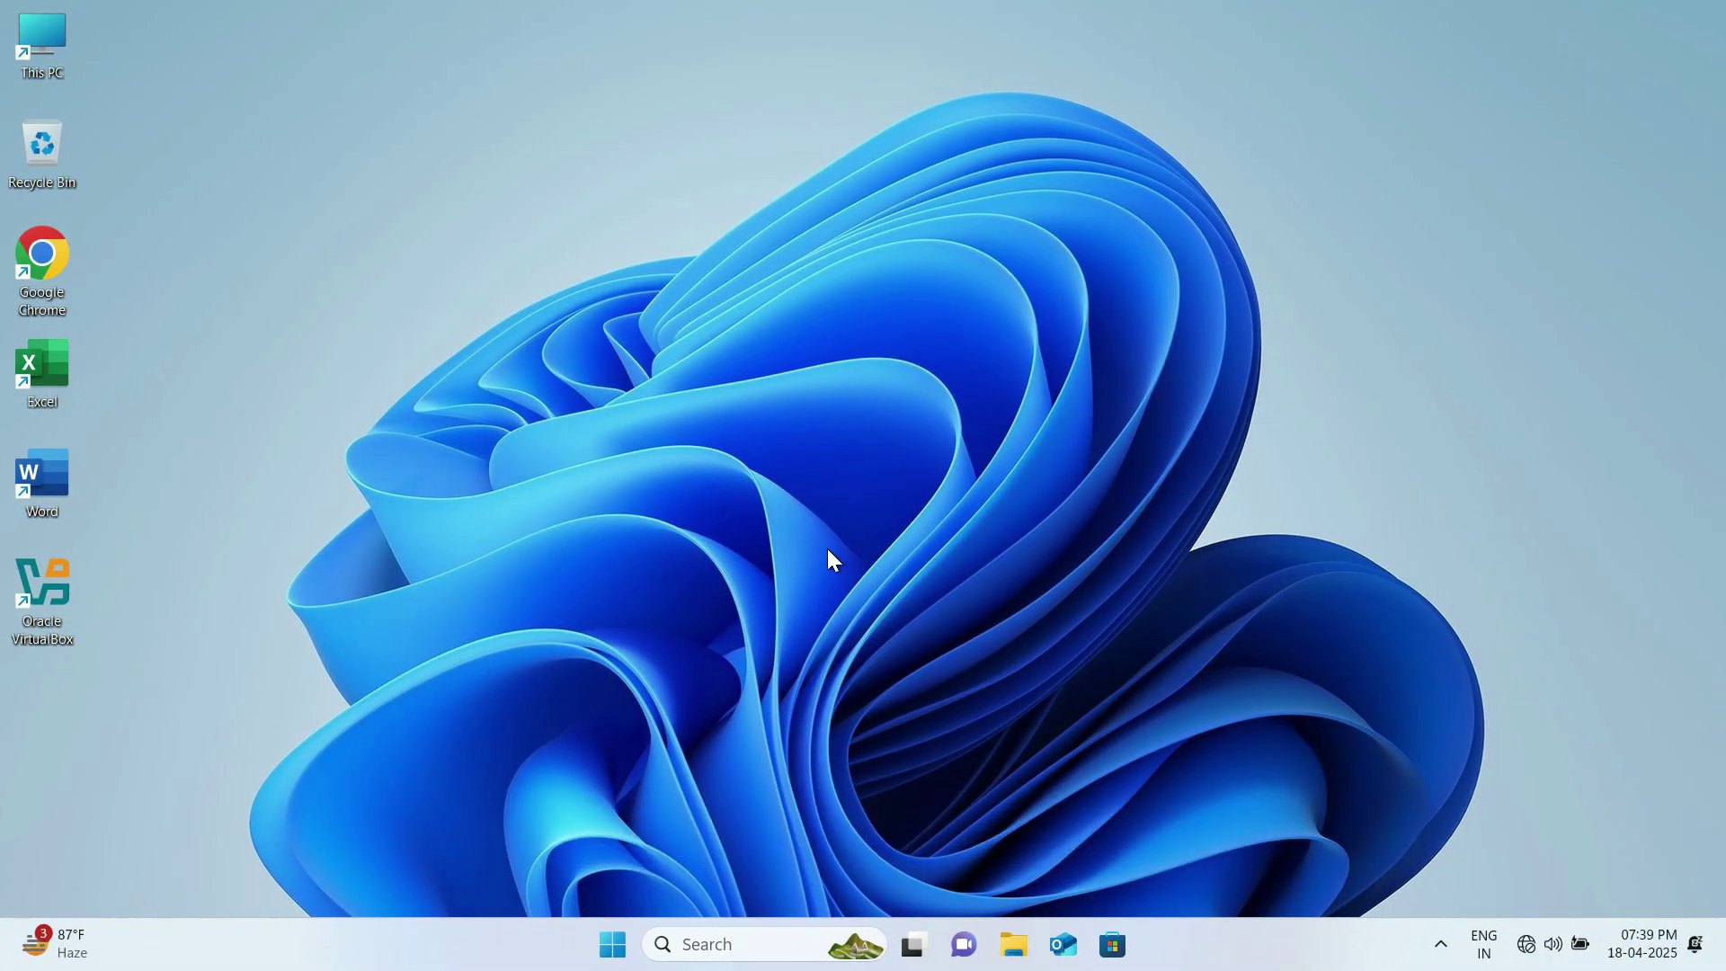
pyautogui.rightClick(615, 944)
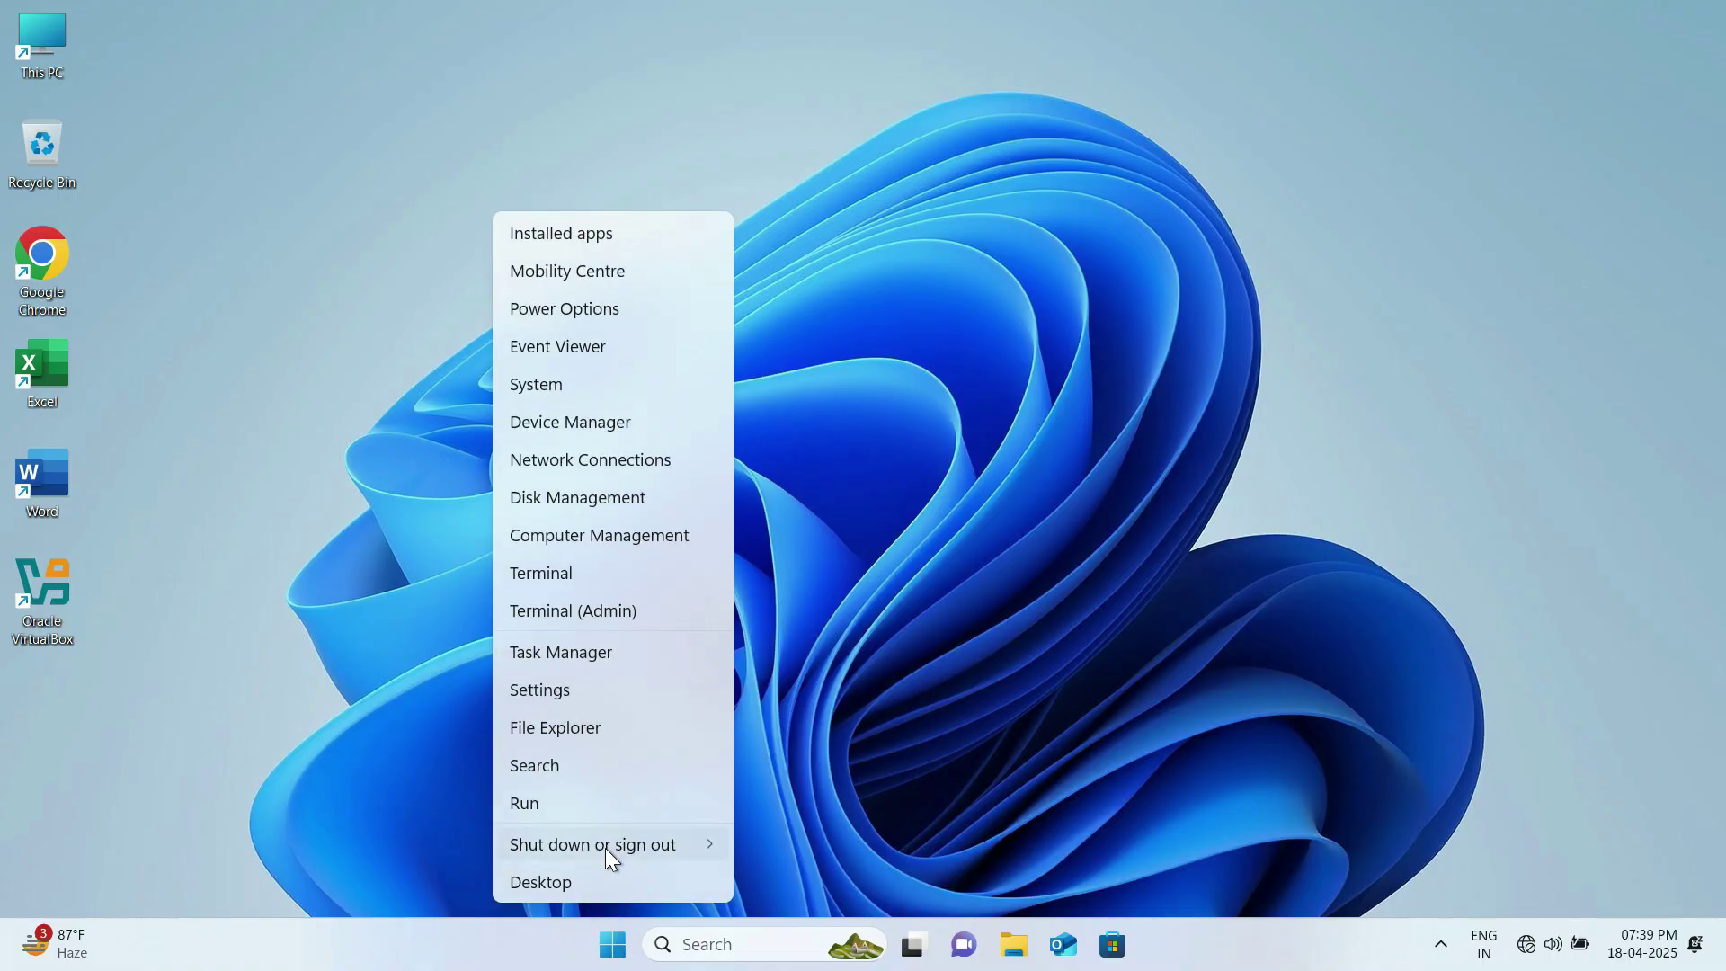
pyautogui.click(587, 801)
pyautogui.write('Services.msc')
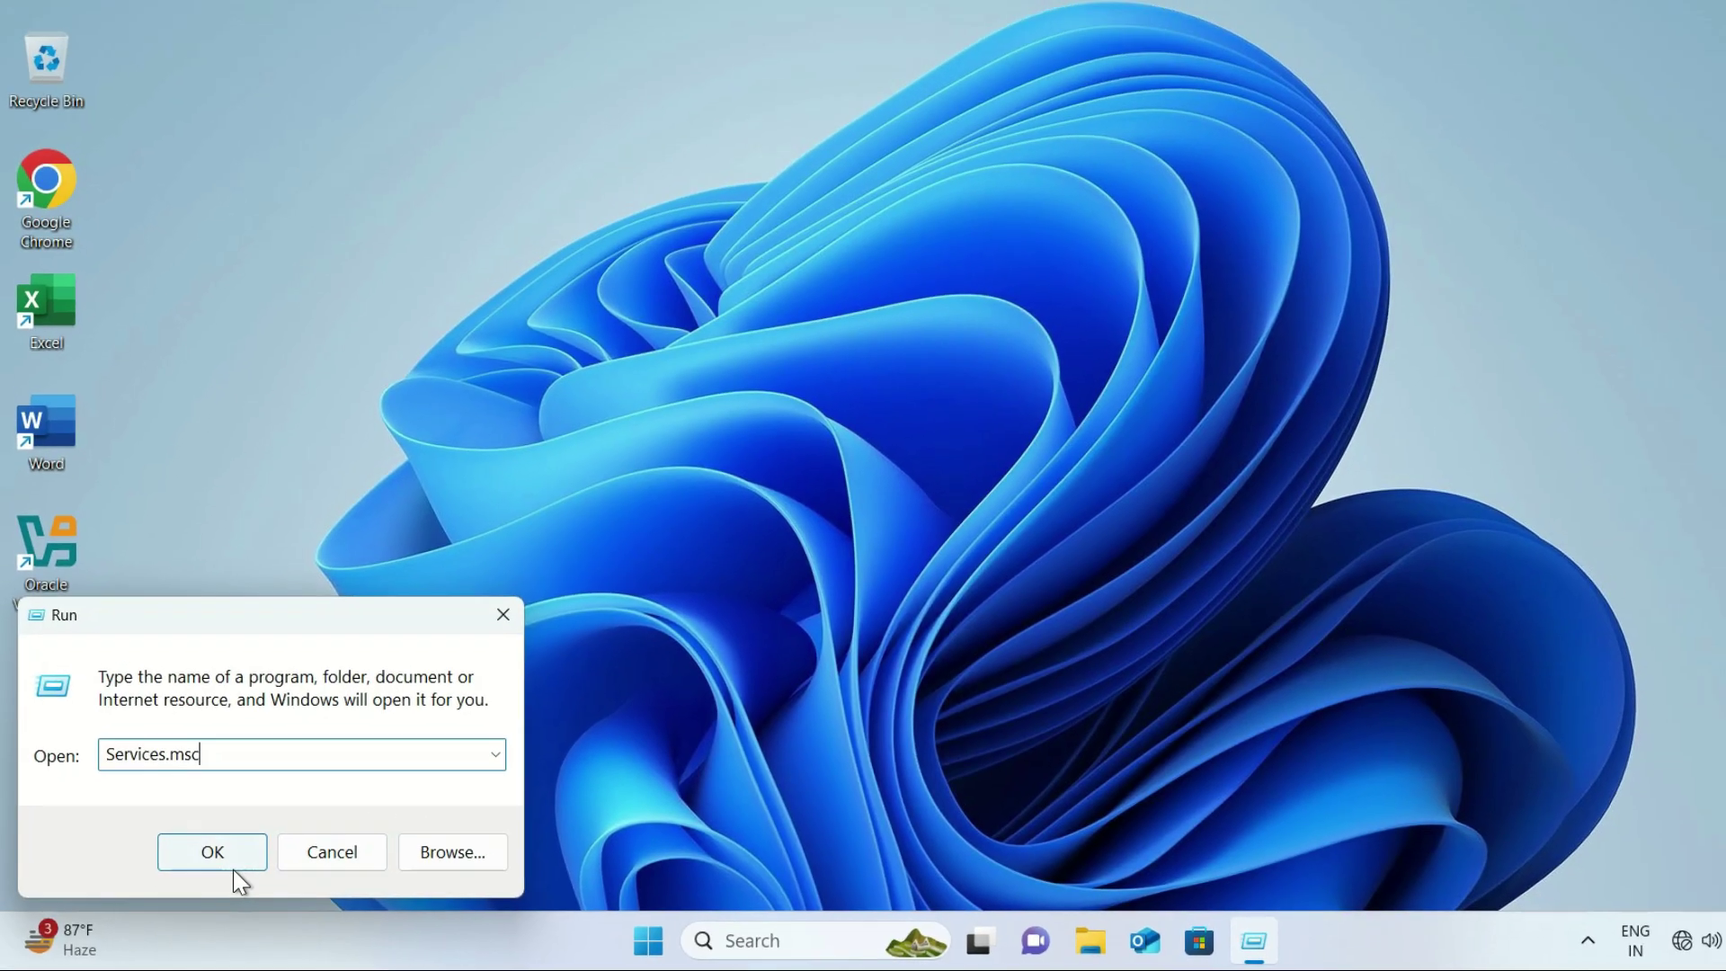
pyautogui.click(241, 838)
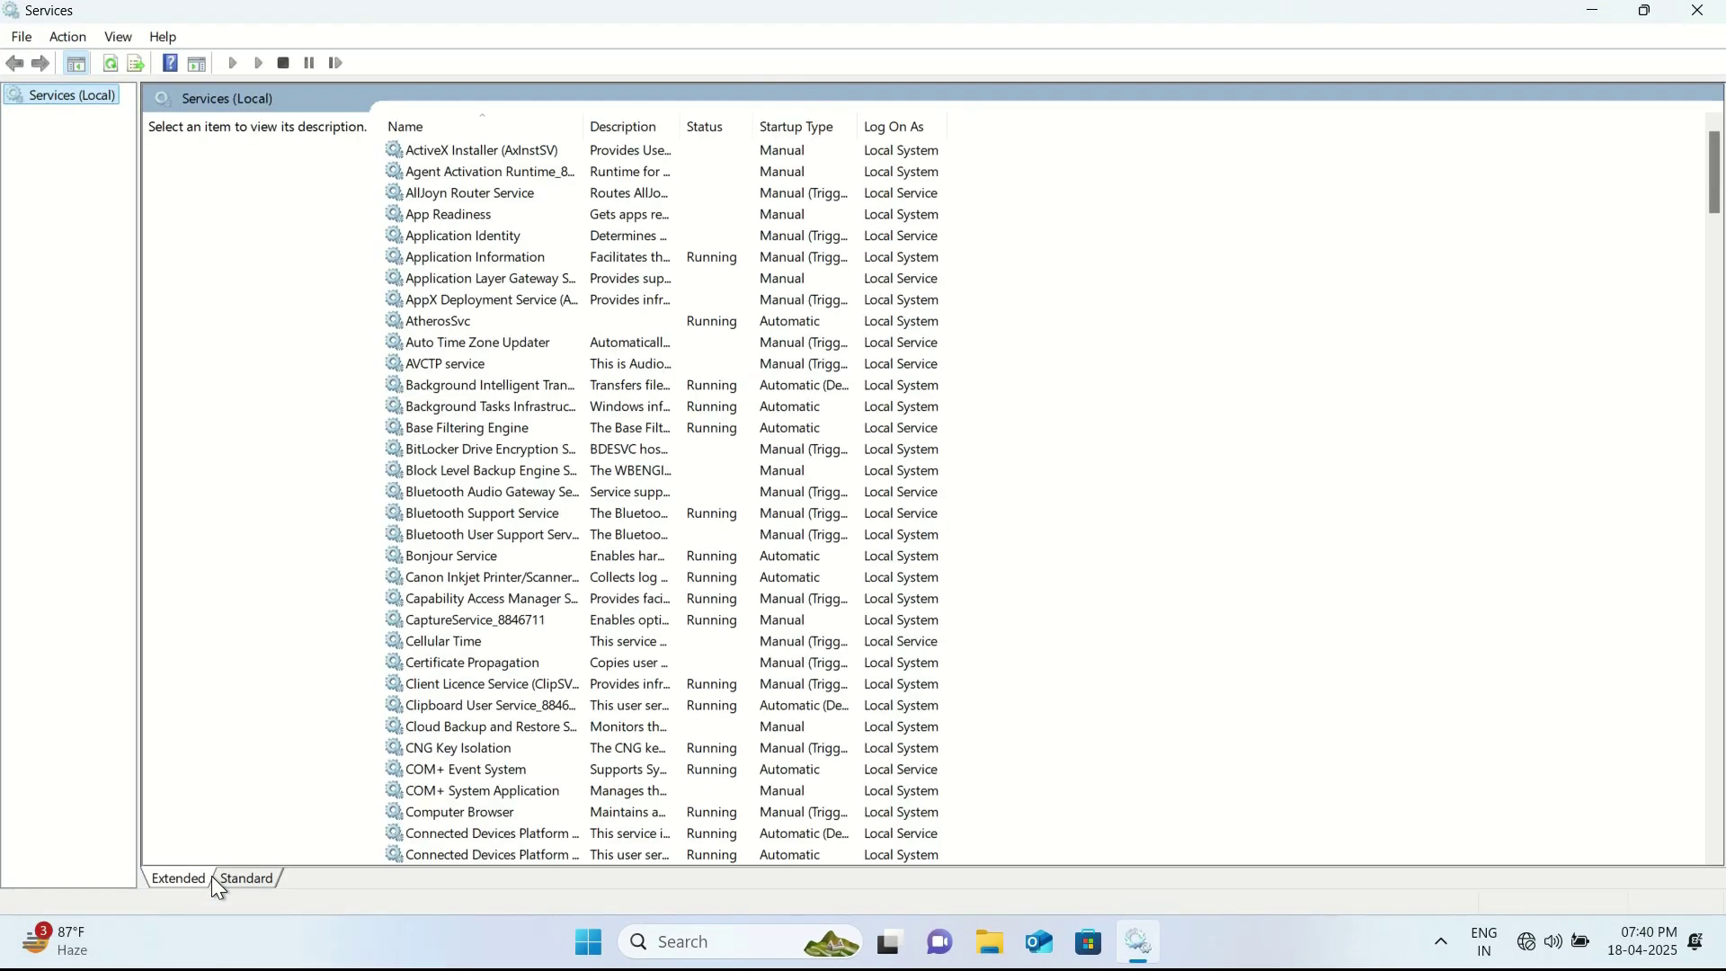
# - Jump to the W services and scroll to WLAN AutoConfig
pyautogui.click(564, 595)
pyautogui.press('w')
pyautogui.press('w')
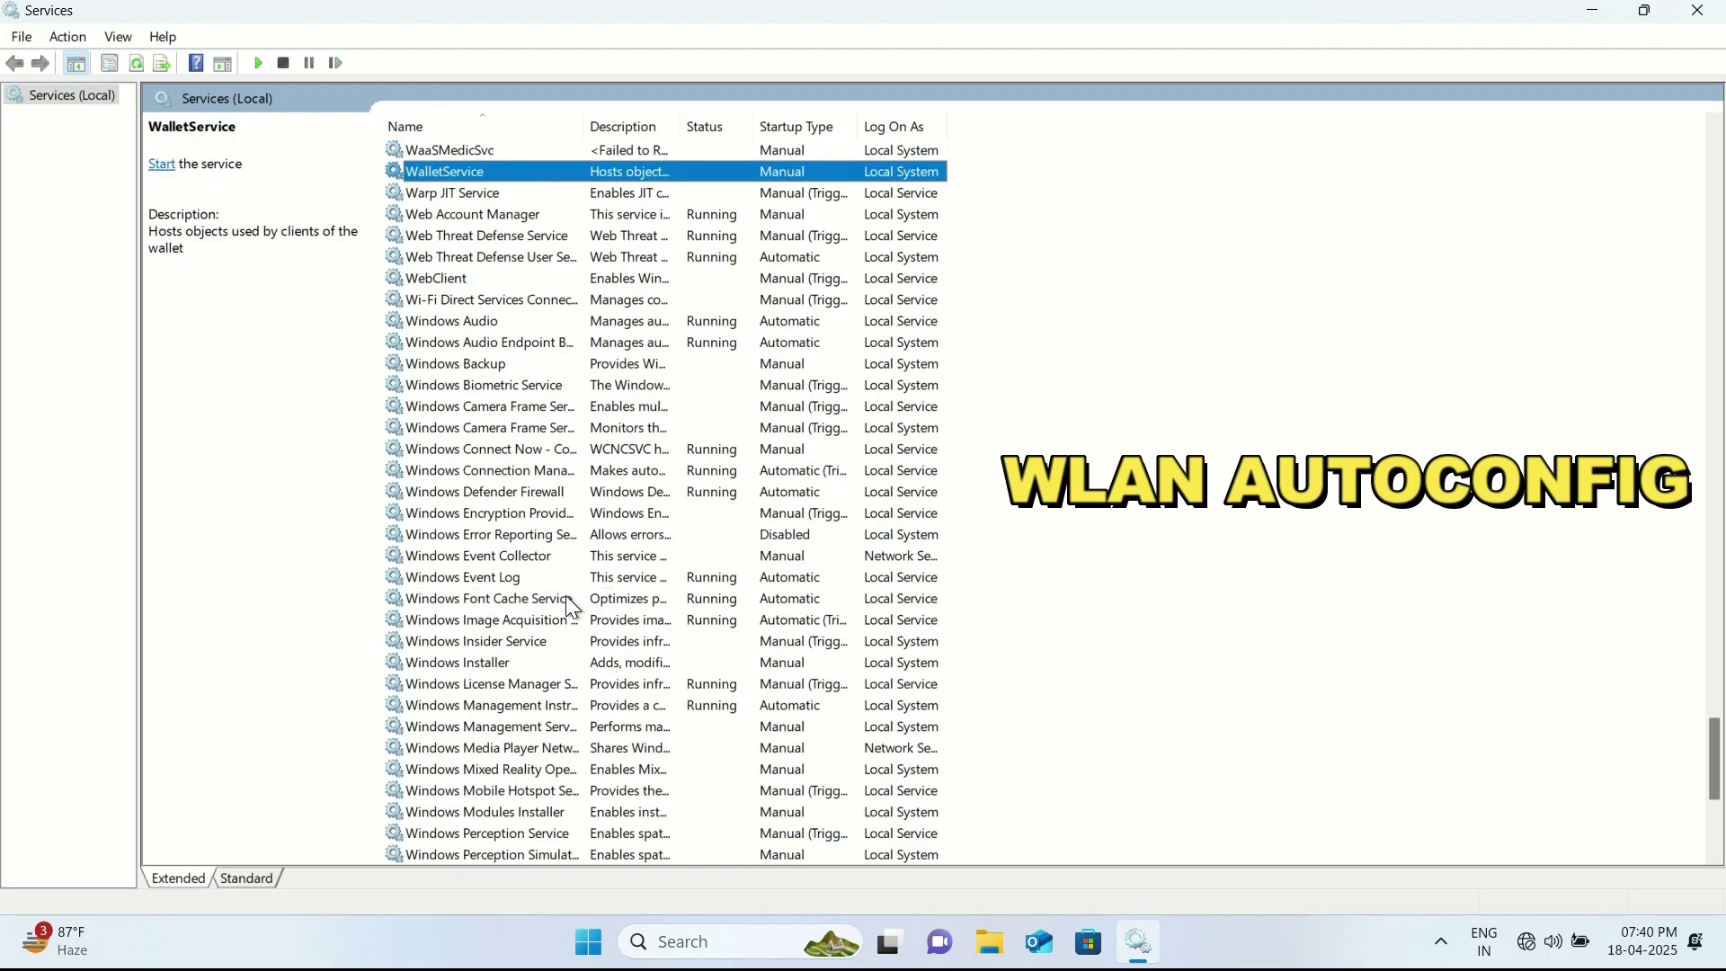
pyautogui.press('w')
pyautogui.scroll(-6, 564, 595)
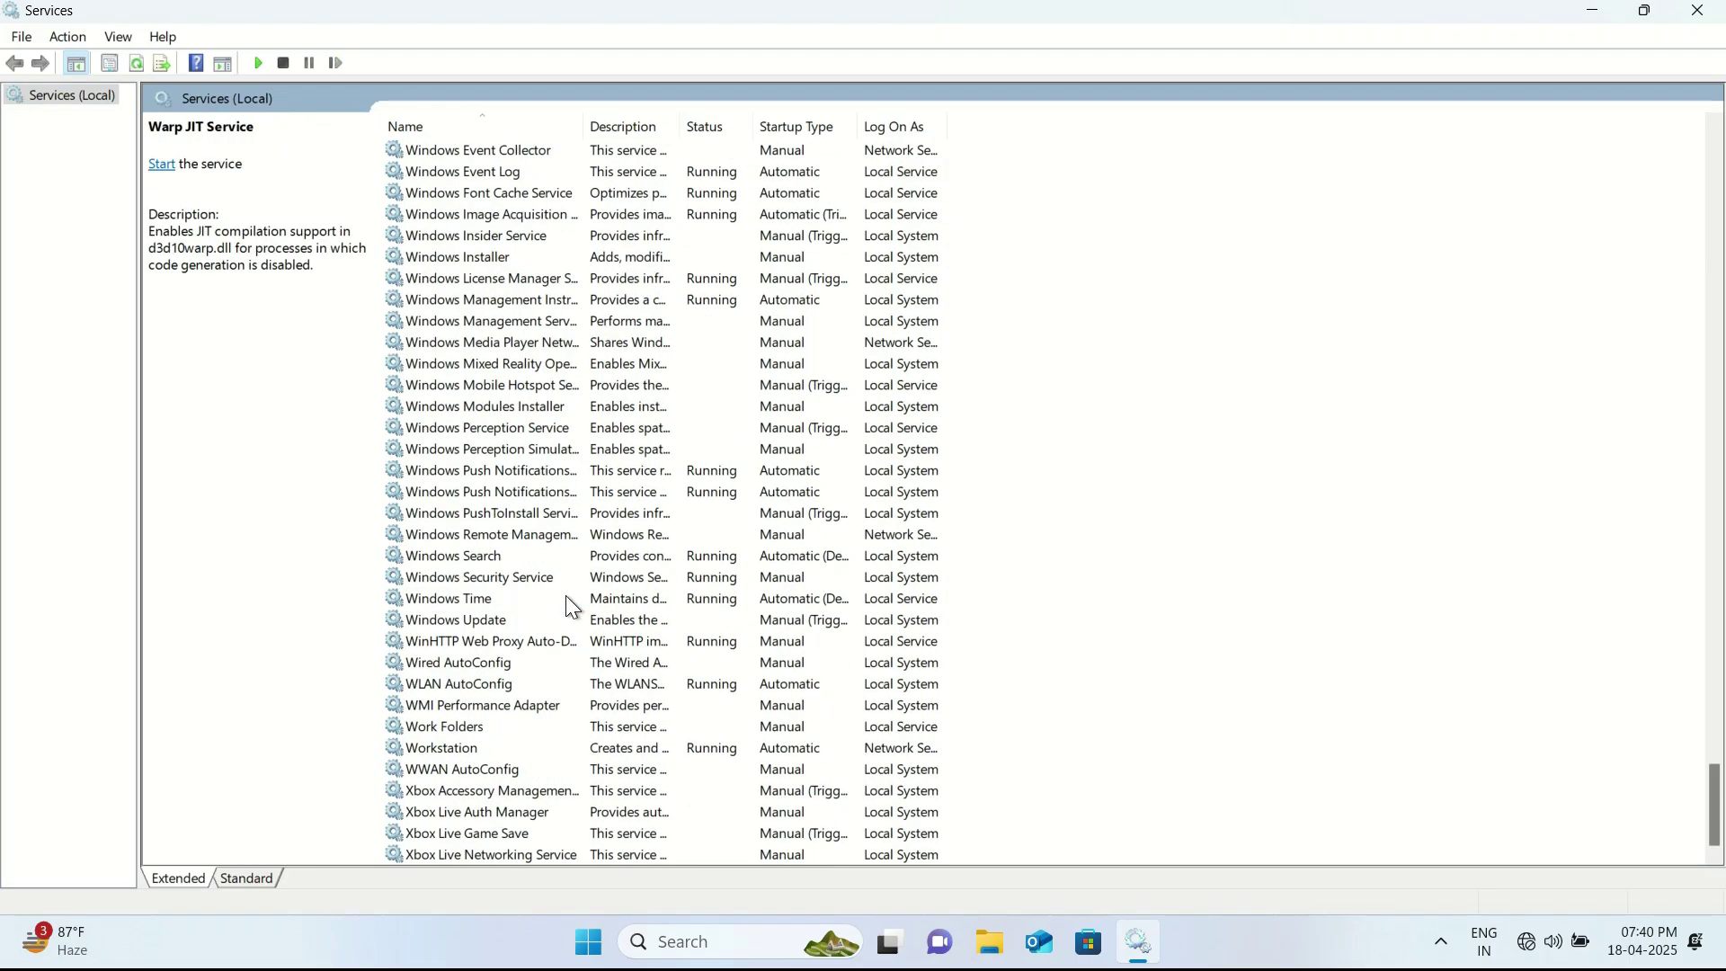
# - Stop and restart WLAN AutoConfig, keeping its startup type at Automatic
pyautogui.click(494, 687)
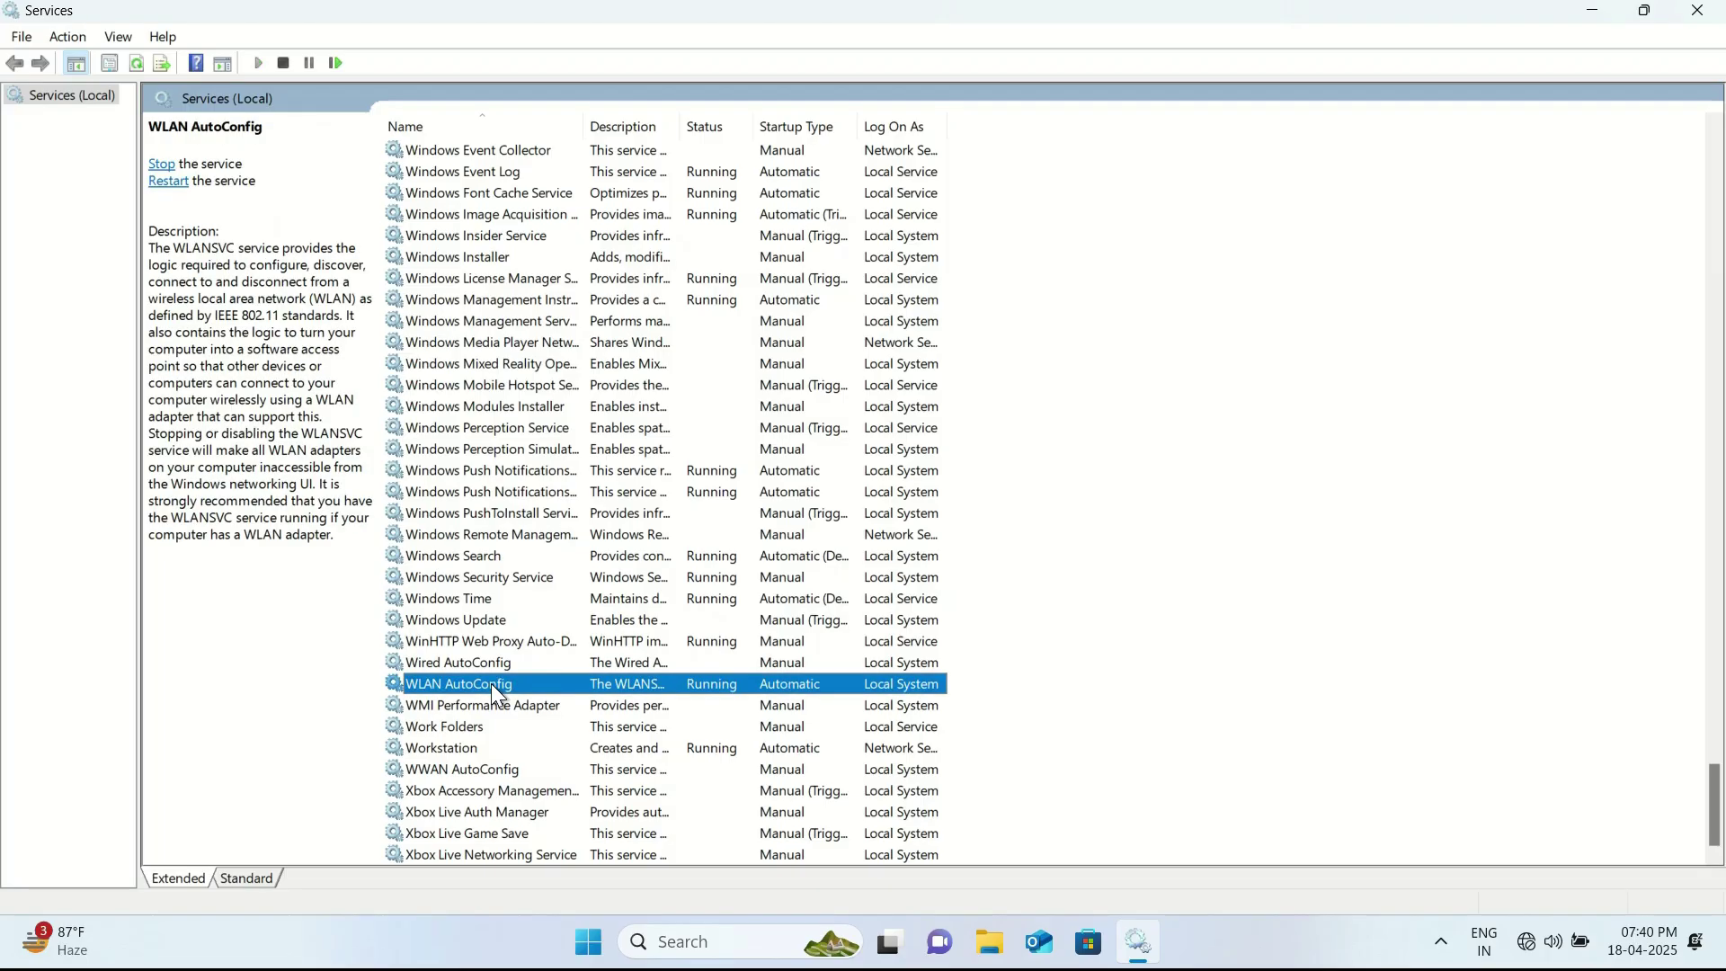
pyautogui.doubleClick(493, 687)
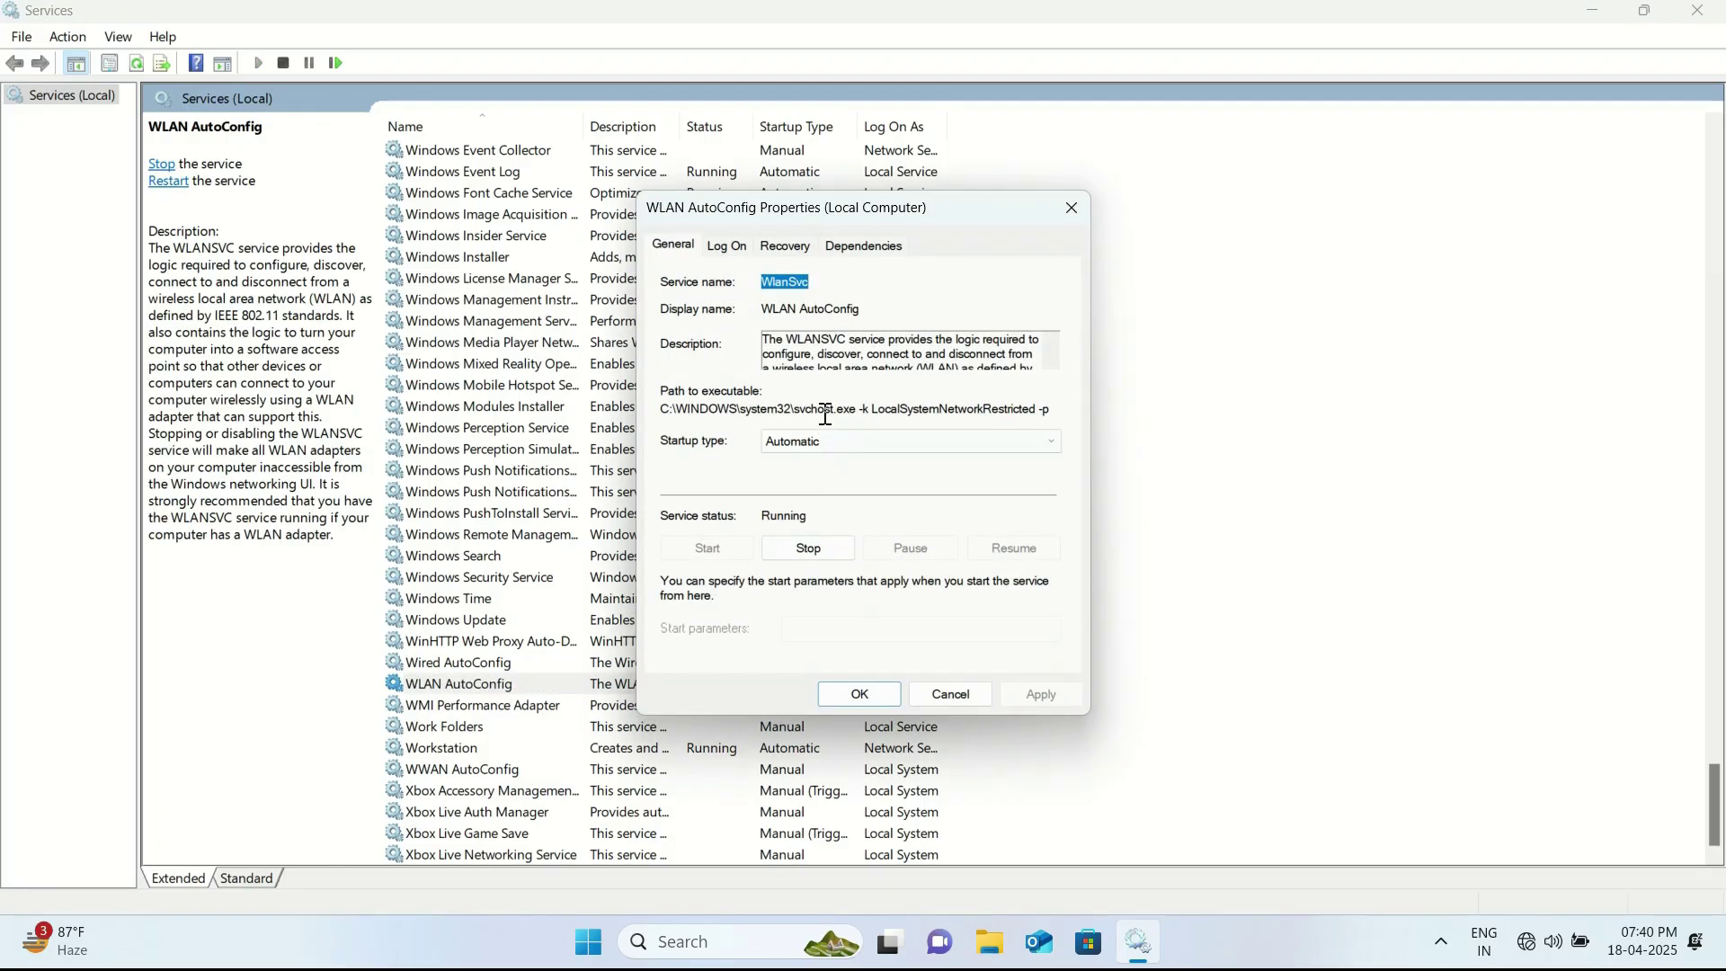
pyautogui.click(798, 447)
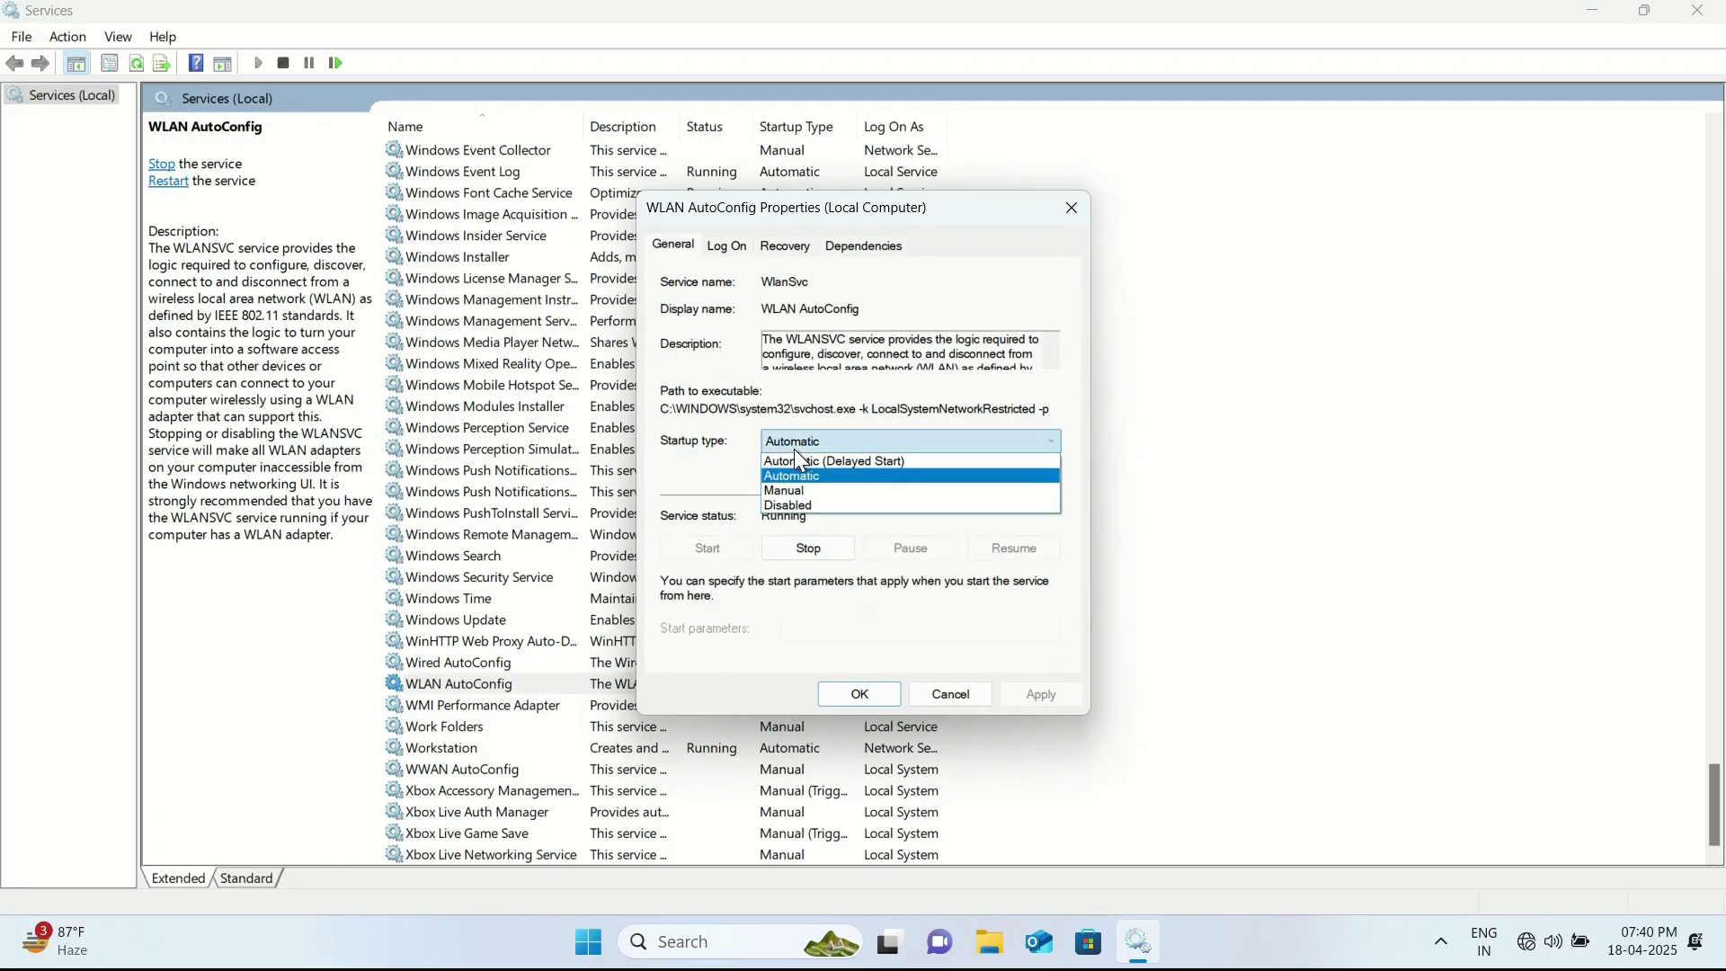
pyautogui.click(730, 476)
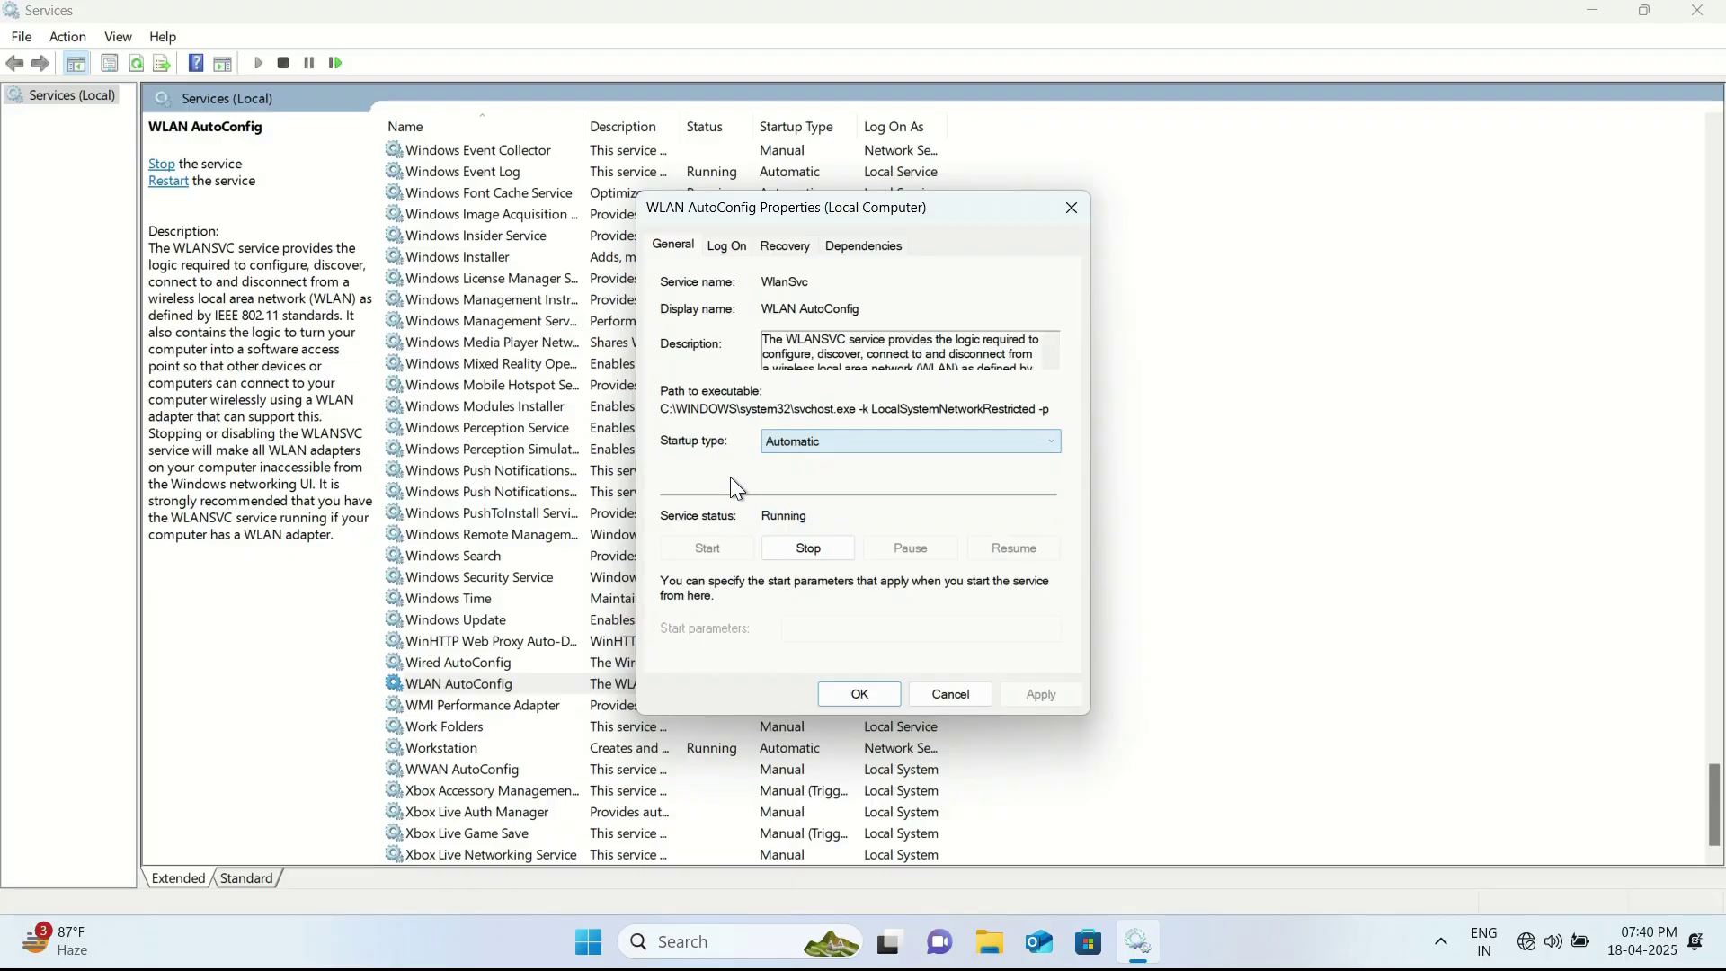
pyautogui.click(789, 549)
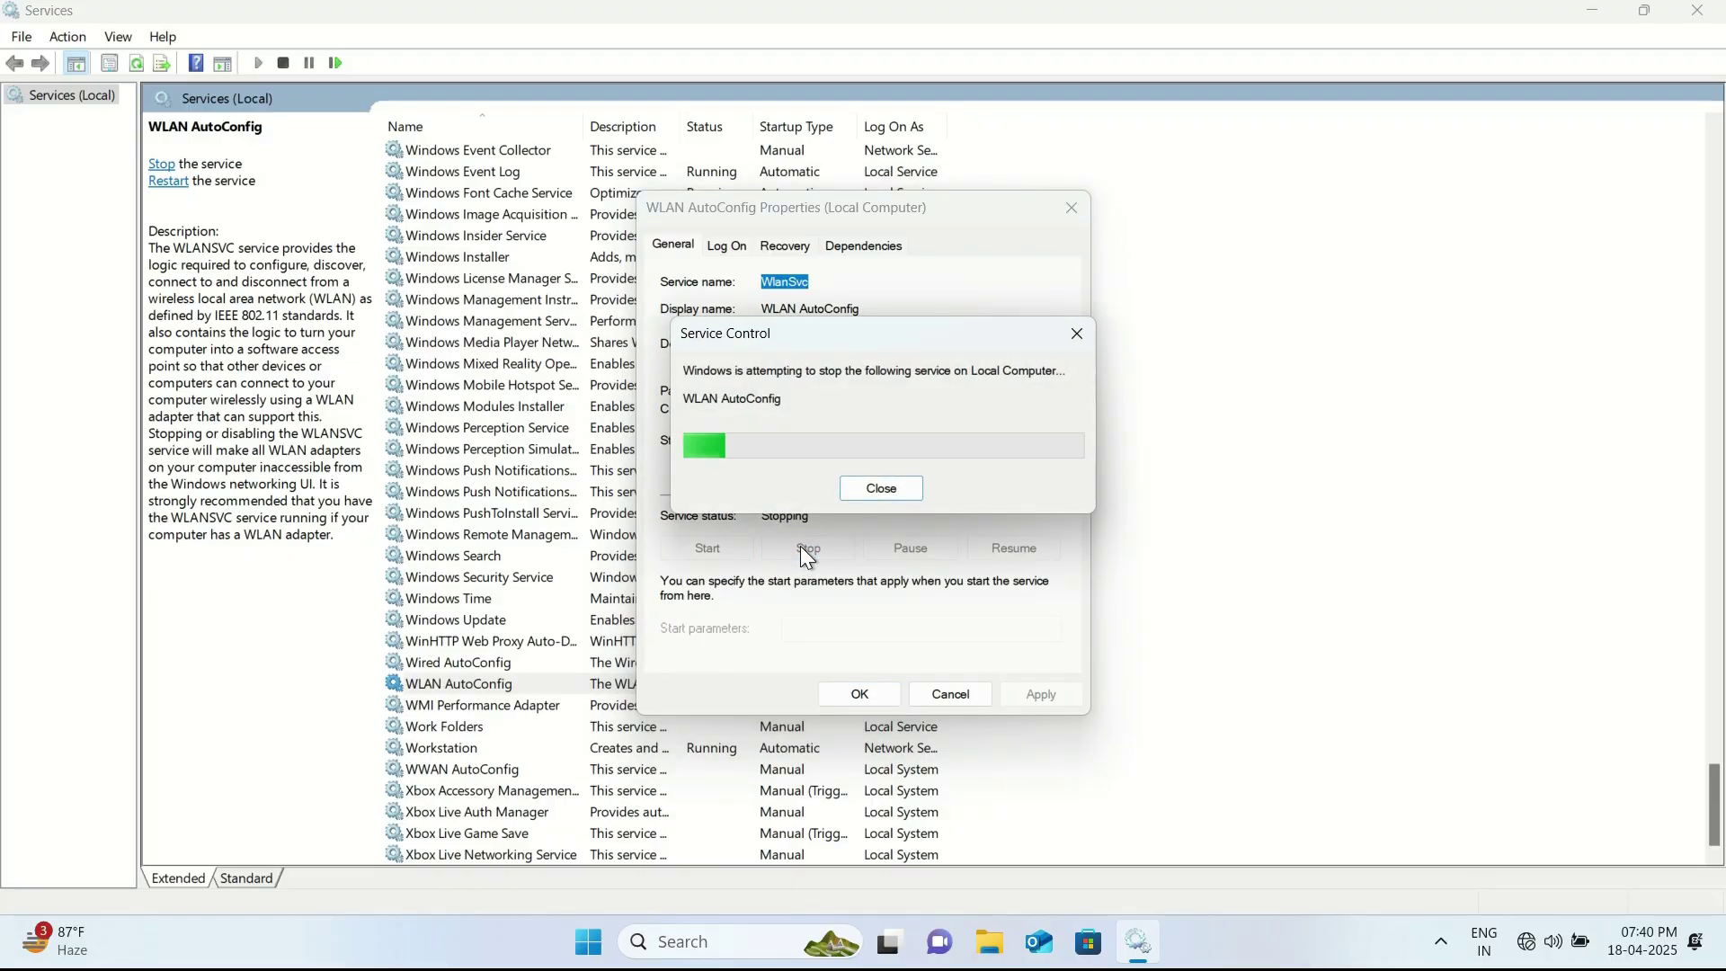
pyautogui.click(714, 555)
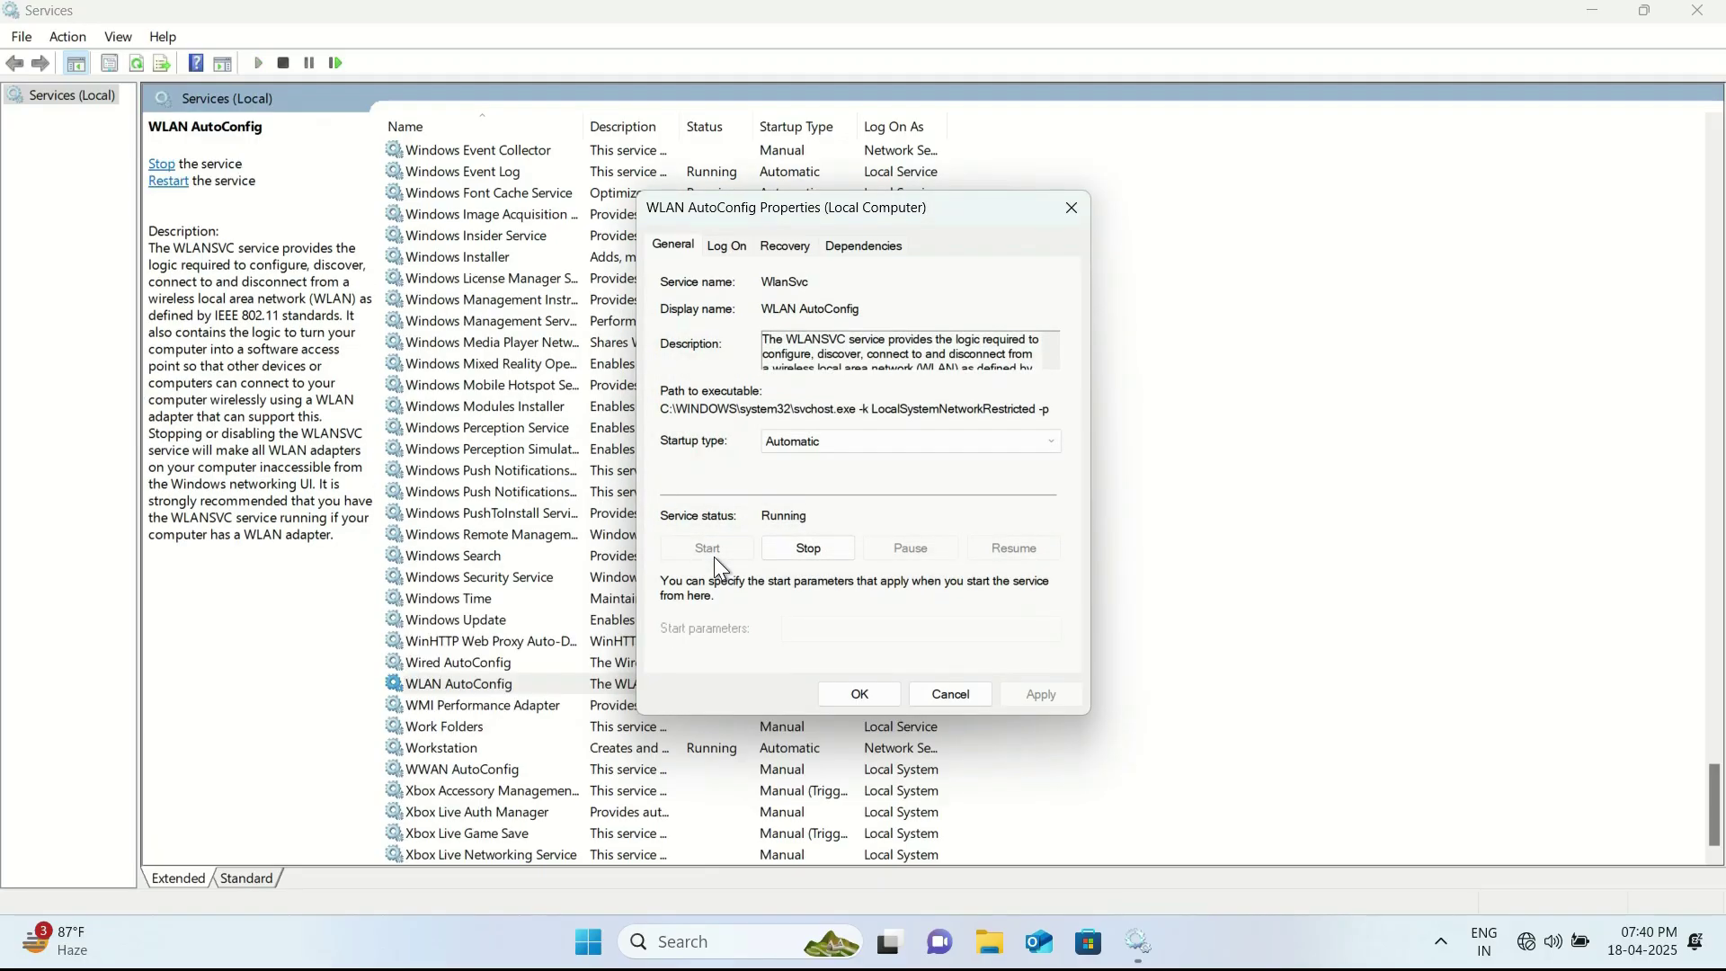
# - Set Network Connections to Automatic startup, stop and restart it, and apply
pyautogui.click(857, 694)
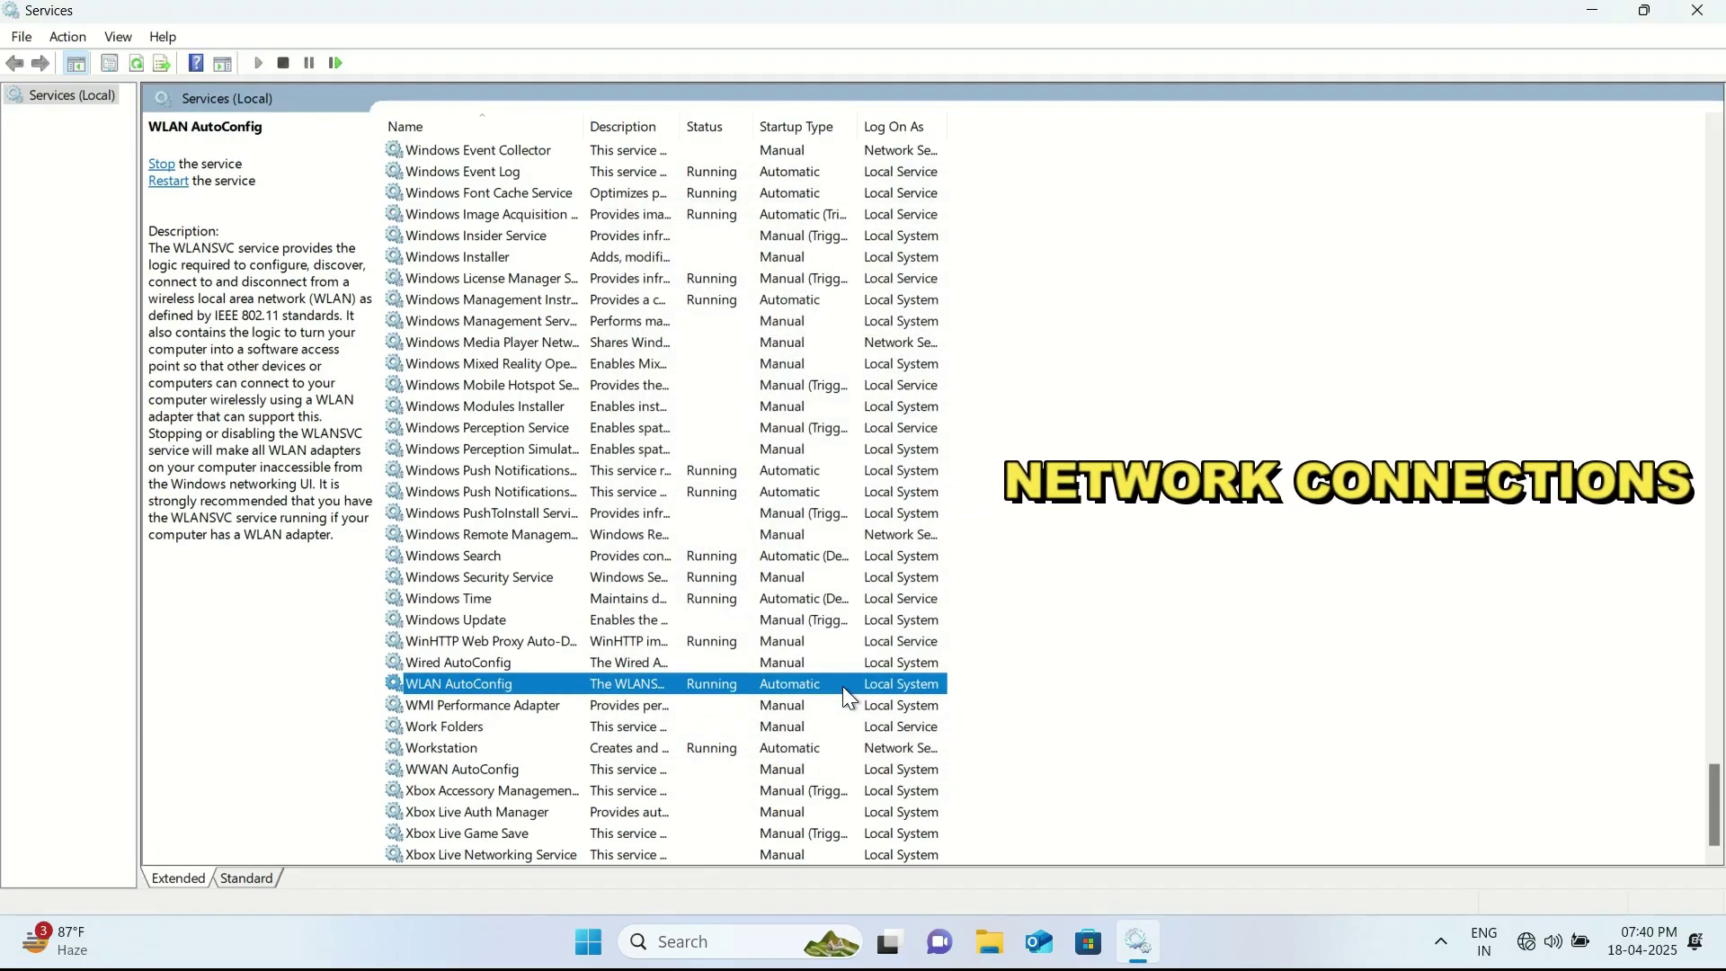
pyautogui.press('n')
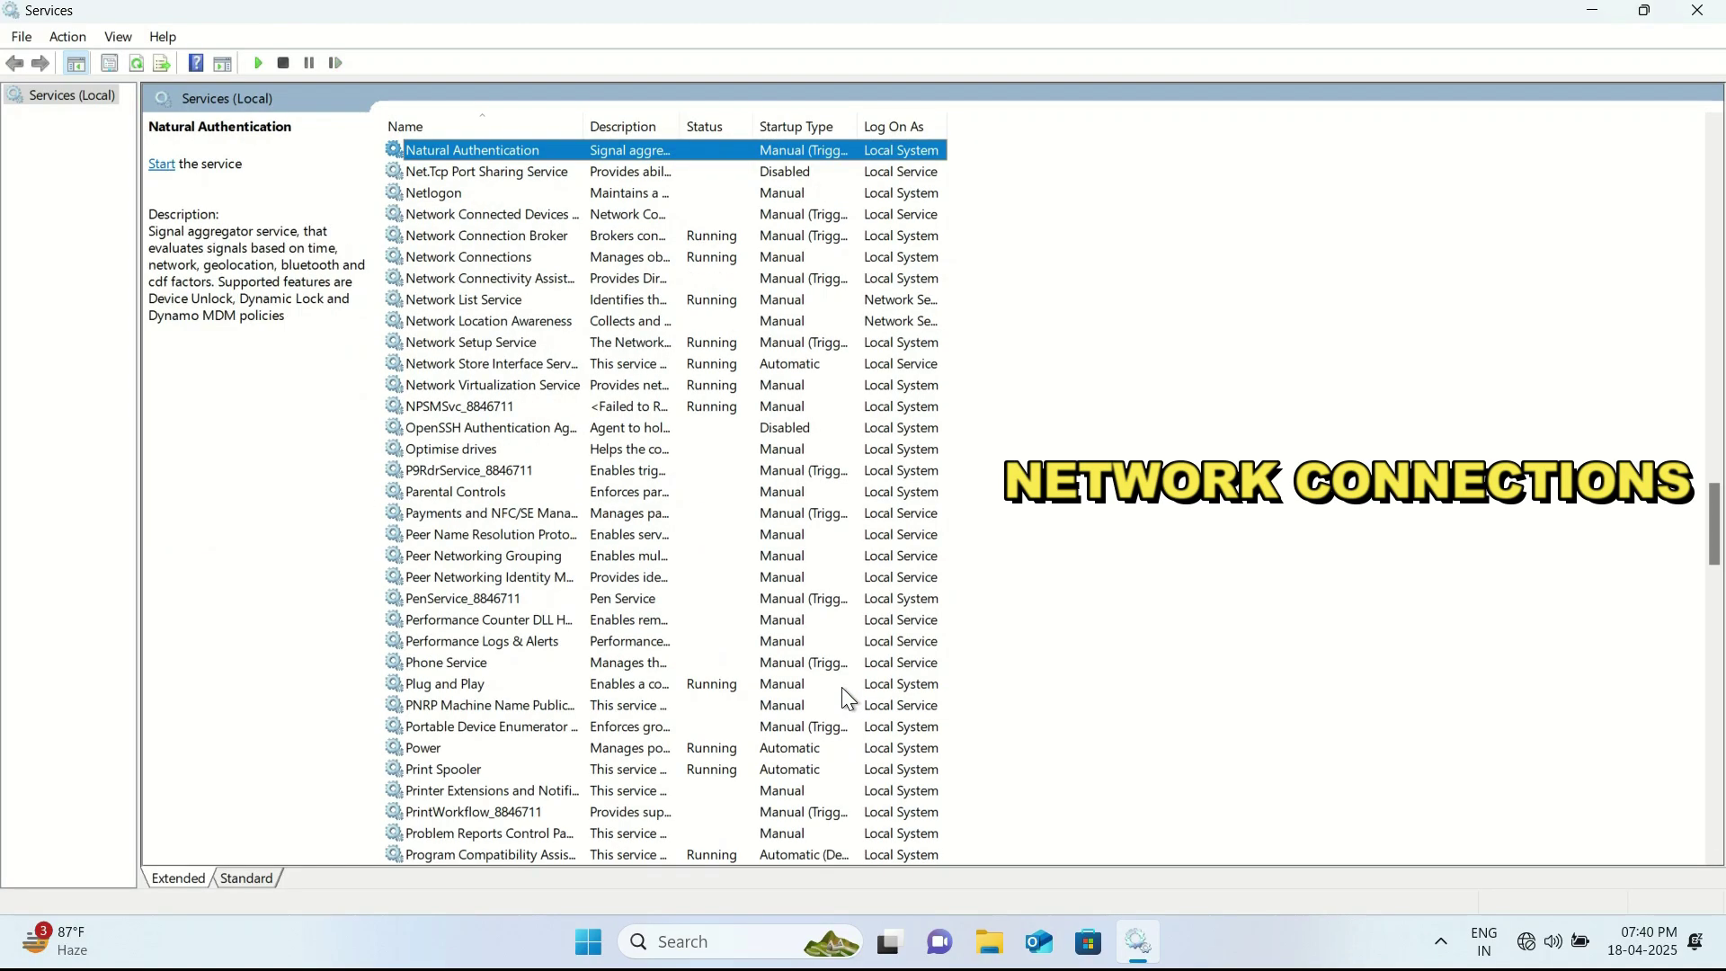
pyautogui.doubleClick(497, 257)
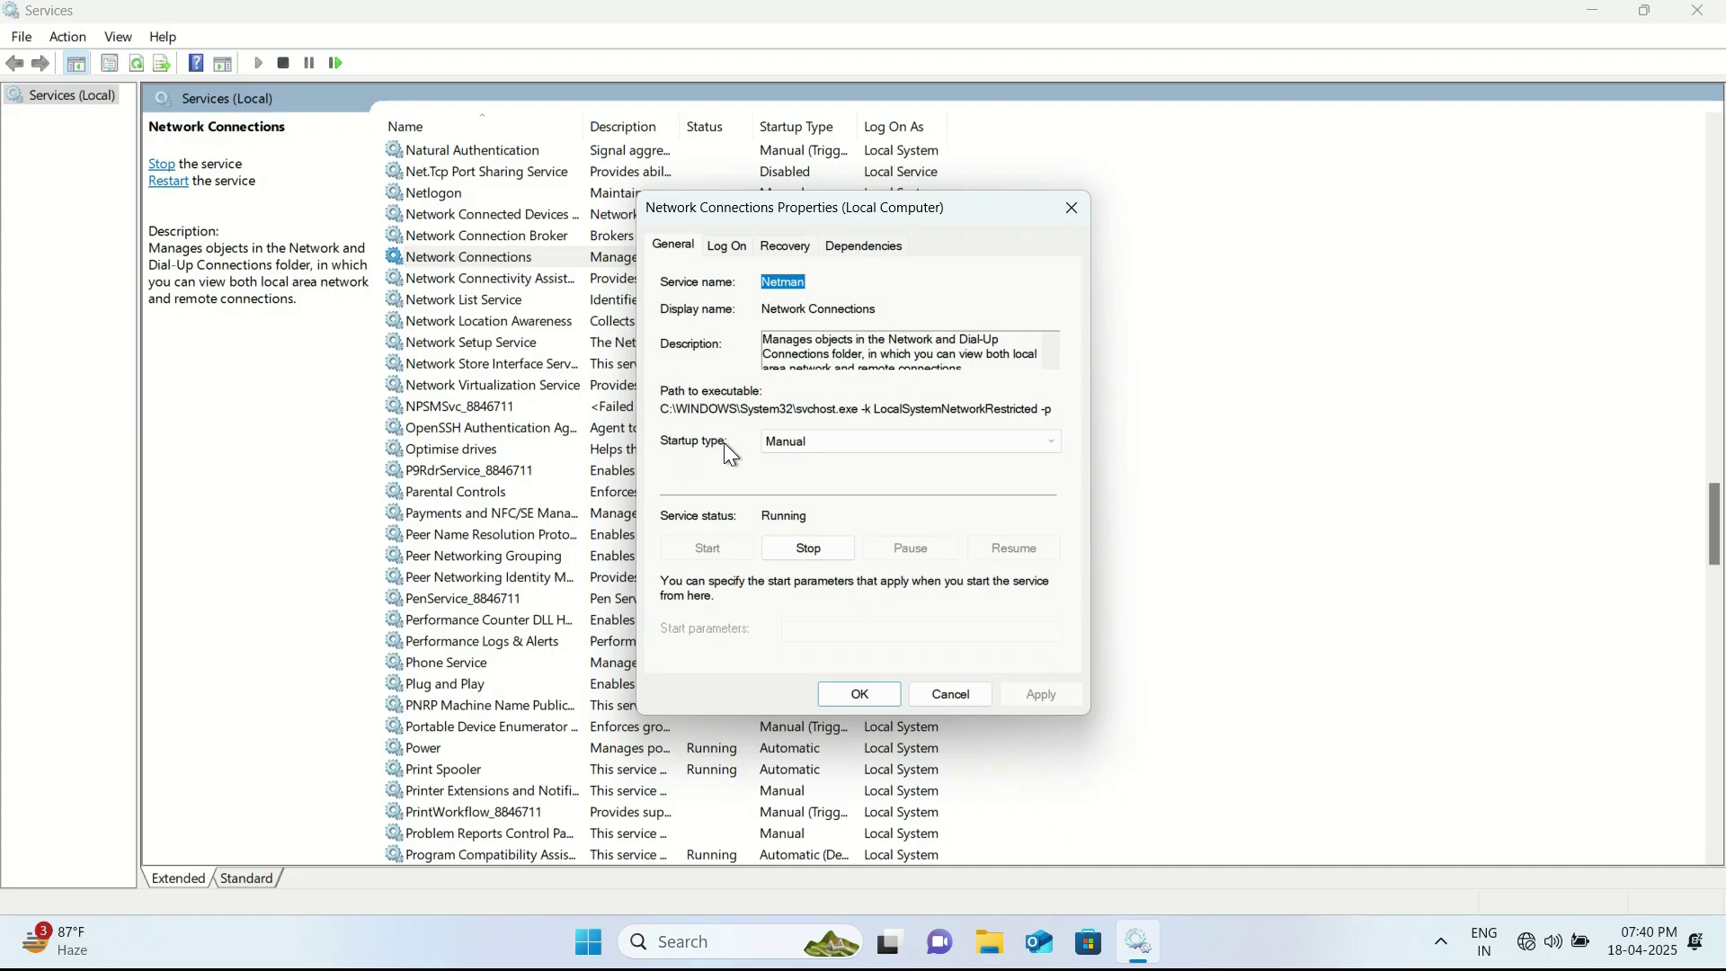
pyautogui.click(808, 442)
pyautogui.click(803, 479)
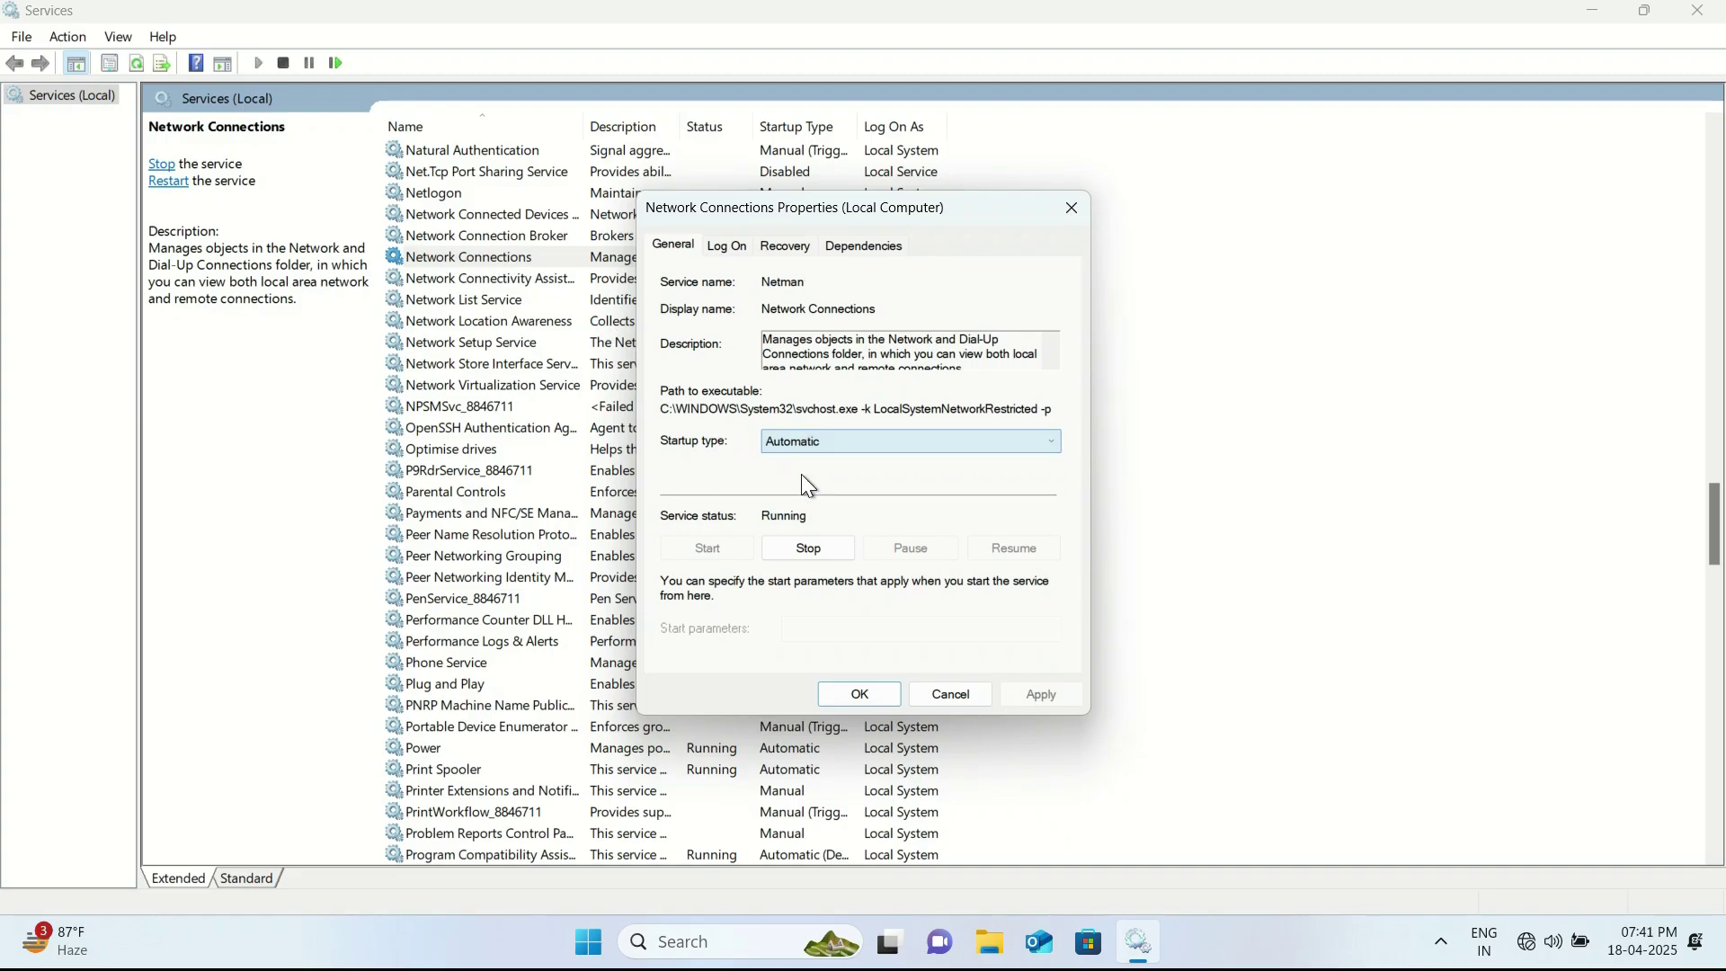
pyautogui.click(807, 548)
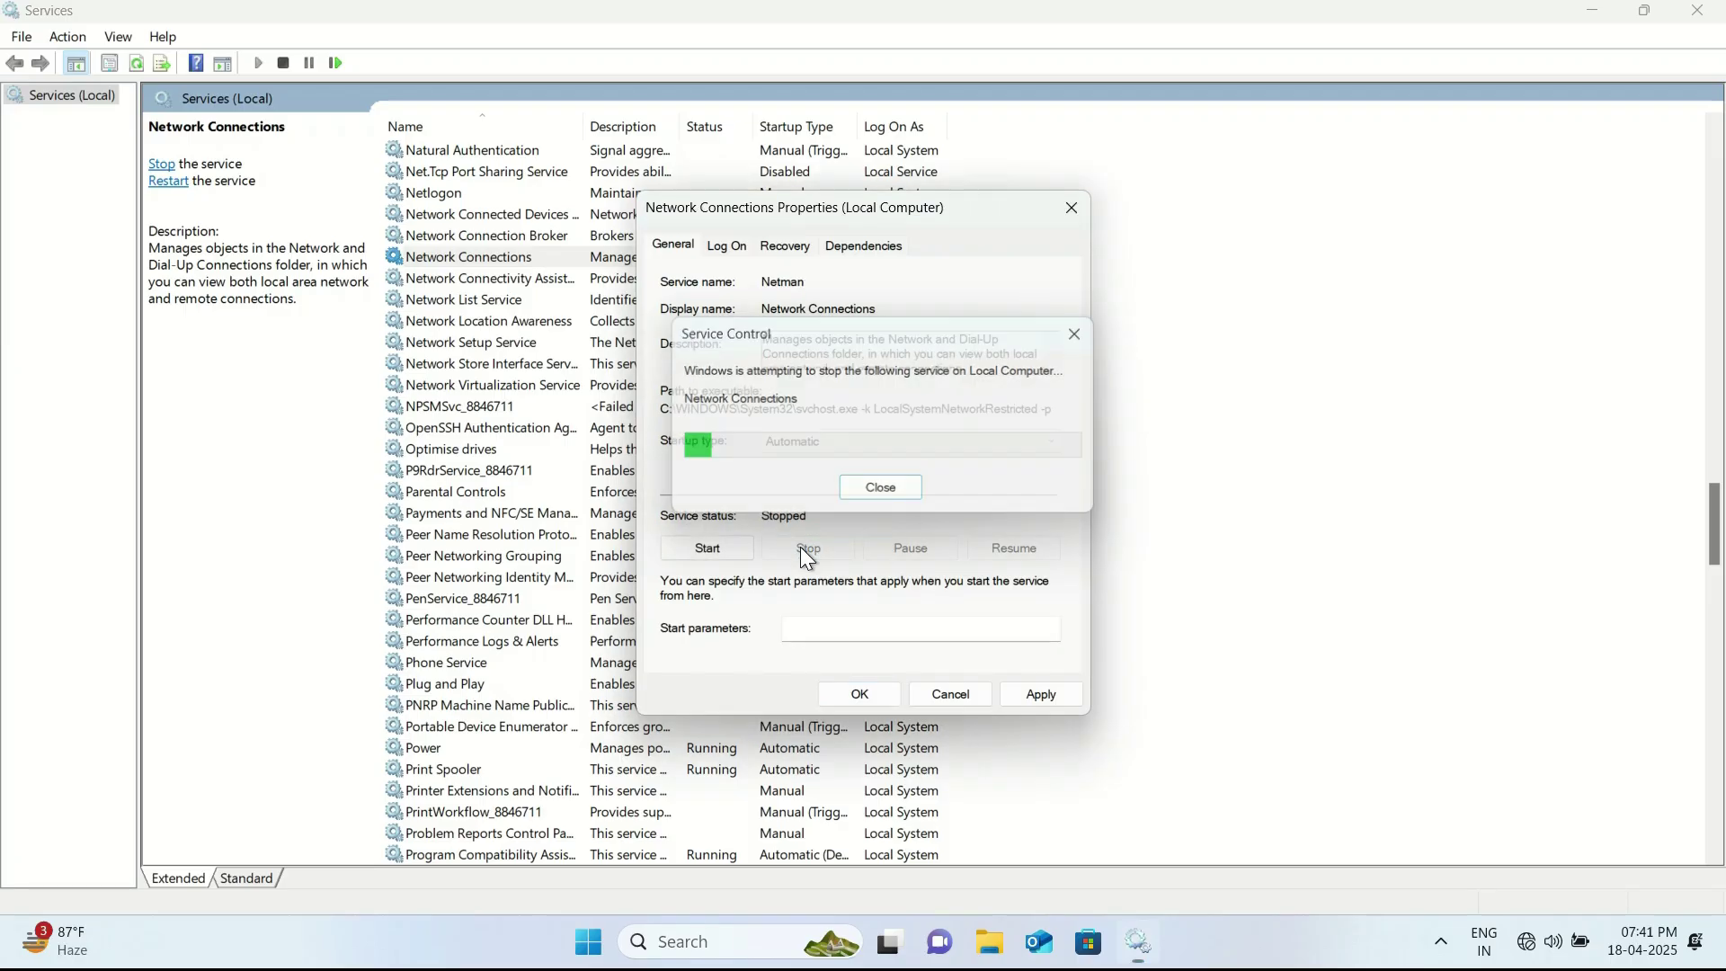
pyautogui.click(730, 554)
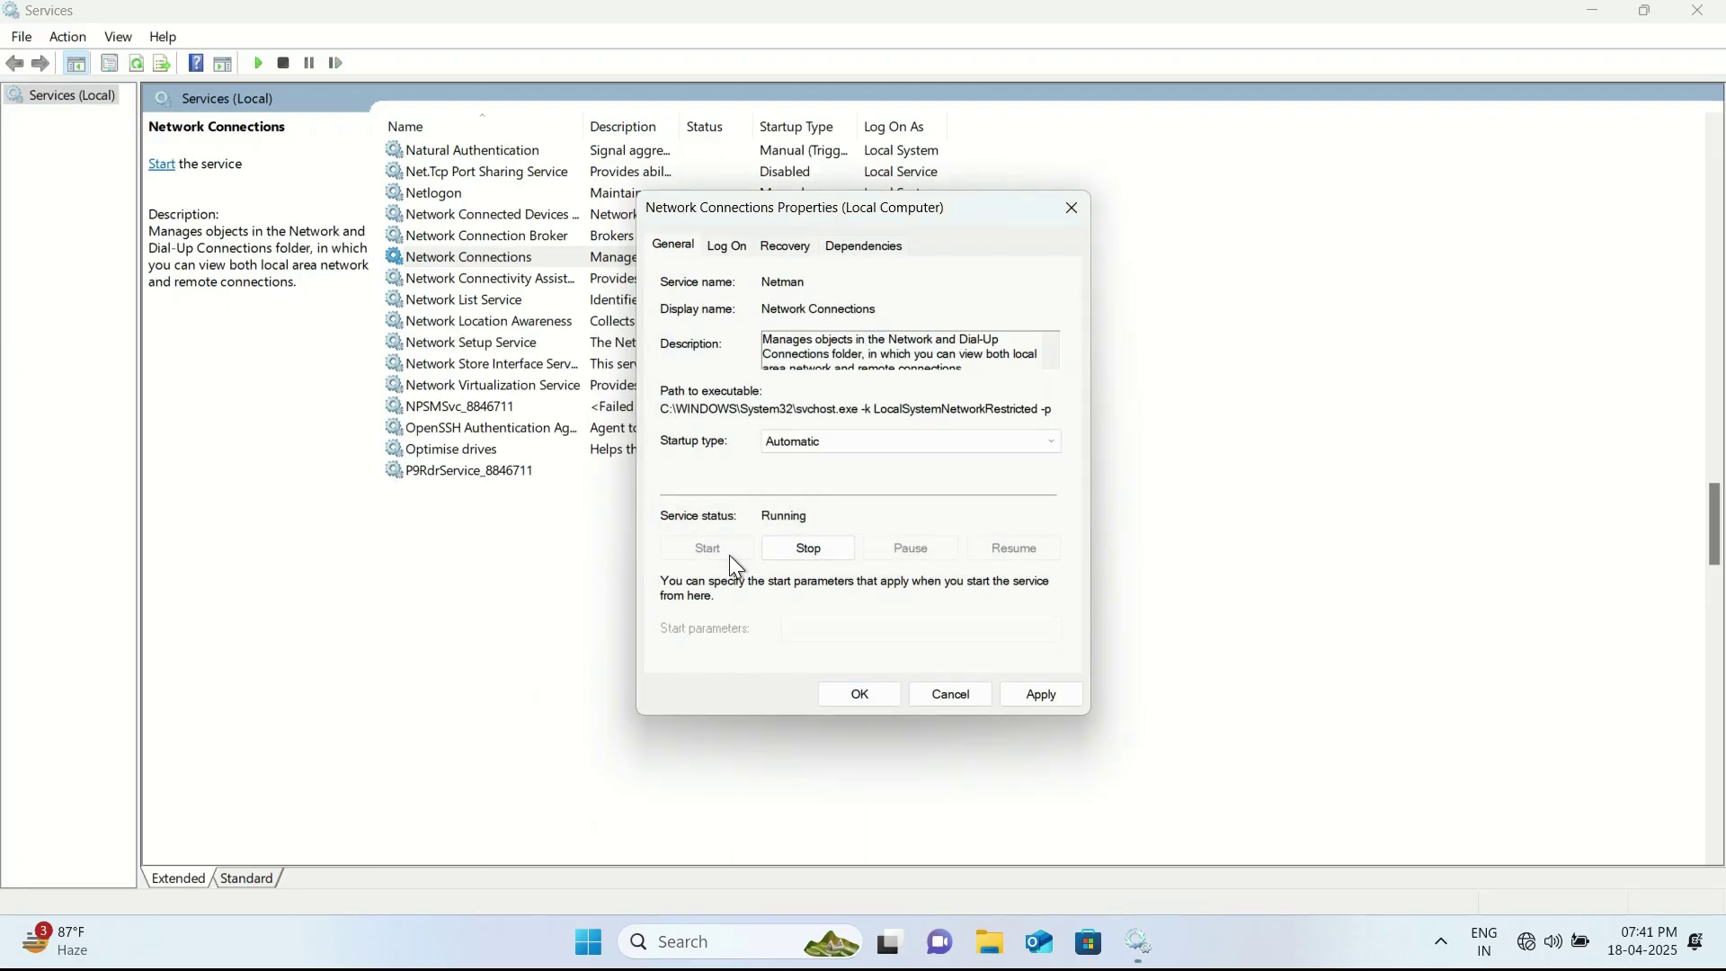
pyautogui.click(1031, 686)
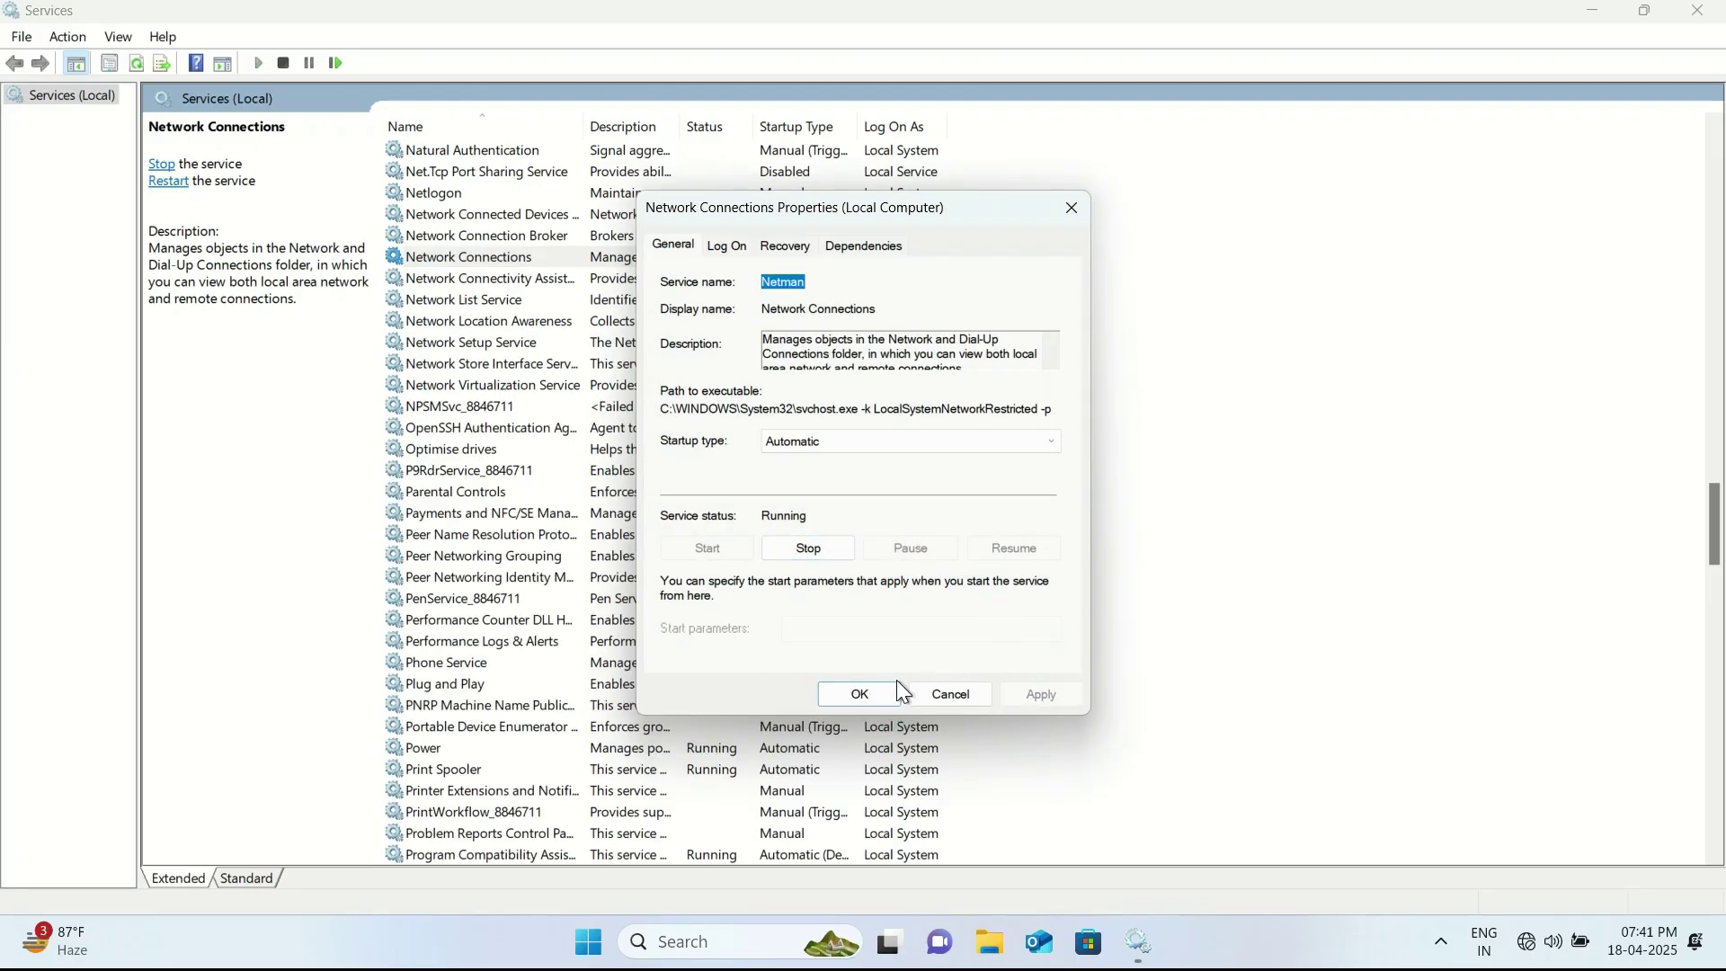
pyautogui.click(872, 692)
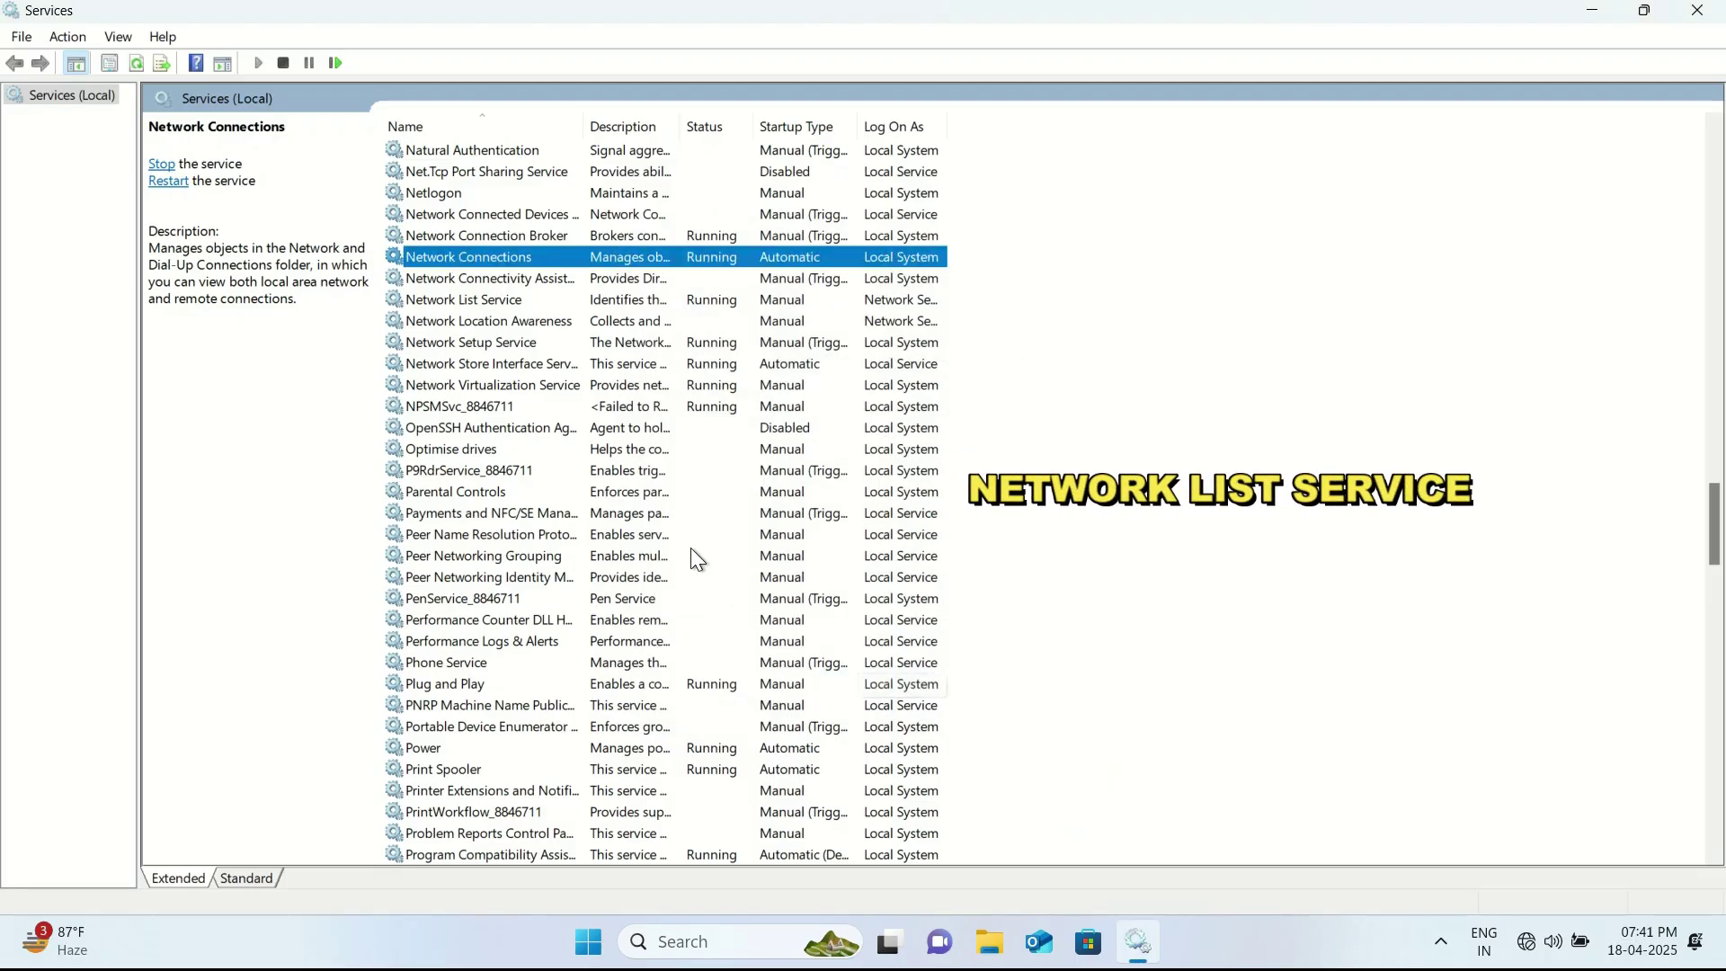
# - Change Network List Service's startup type to Automatic and apply it
pyautogui.click(464, 300)
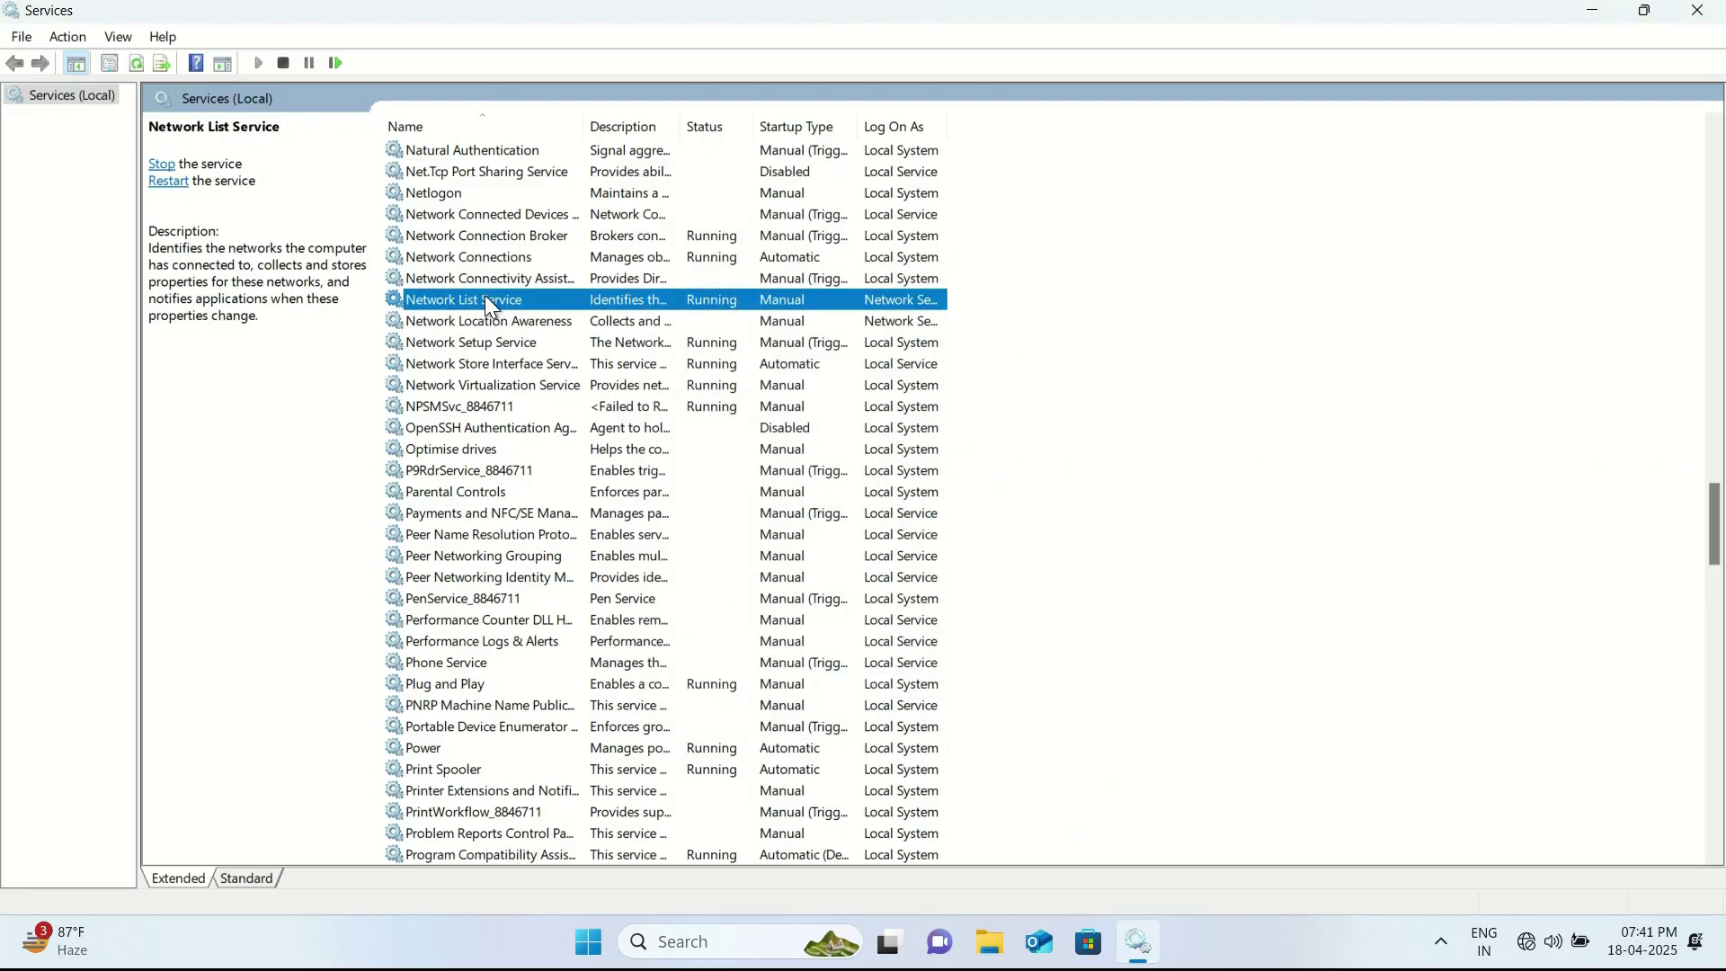
pyautogui.doubleClick(484, 300)
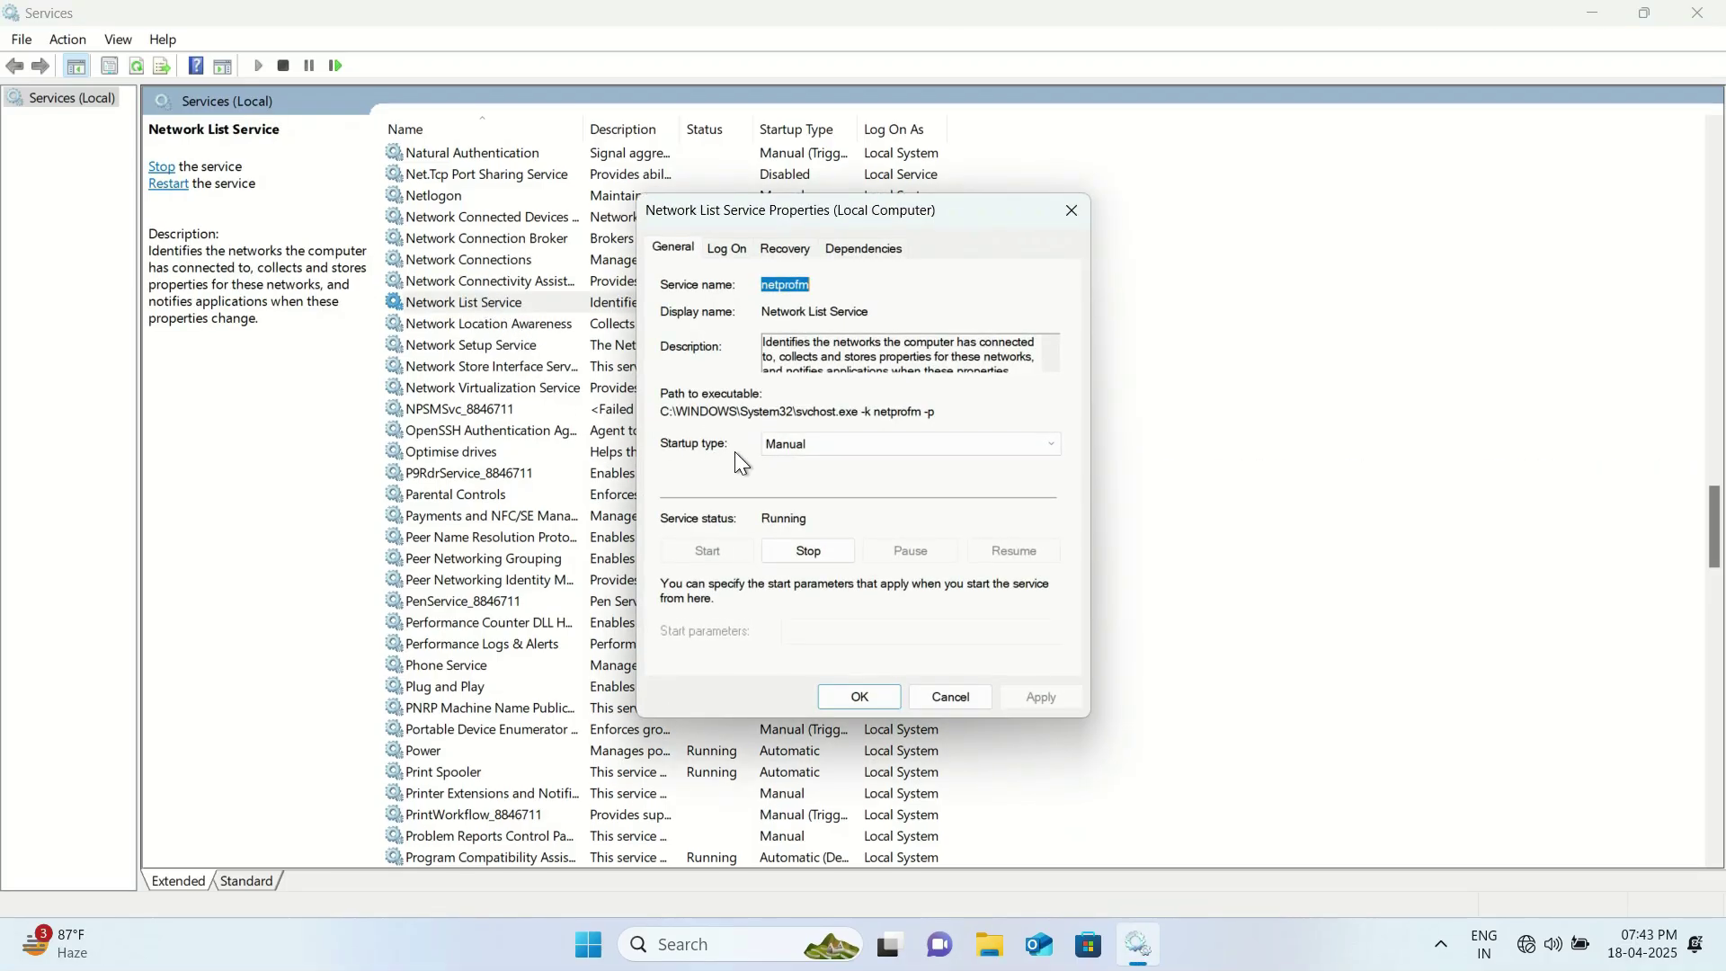
pyautogui.click(772, 445)
pyautogui.click(797, 478)
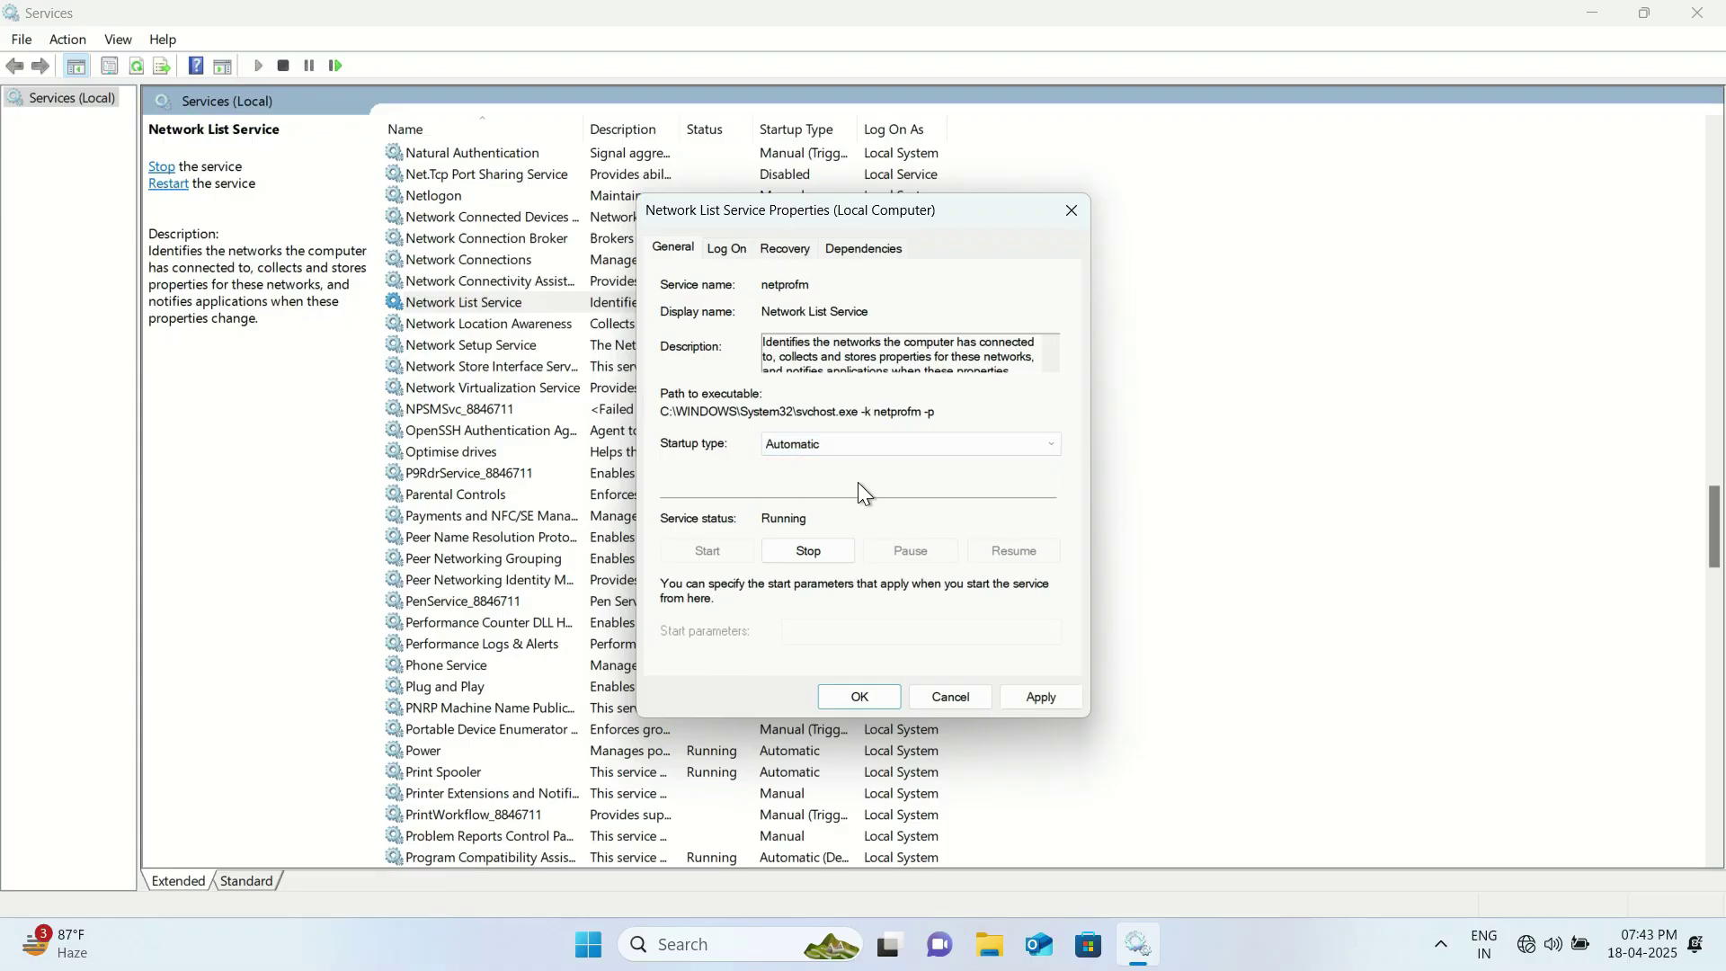
pyautogui.click(1044, 697)
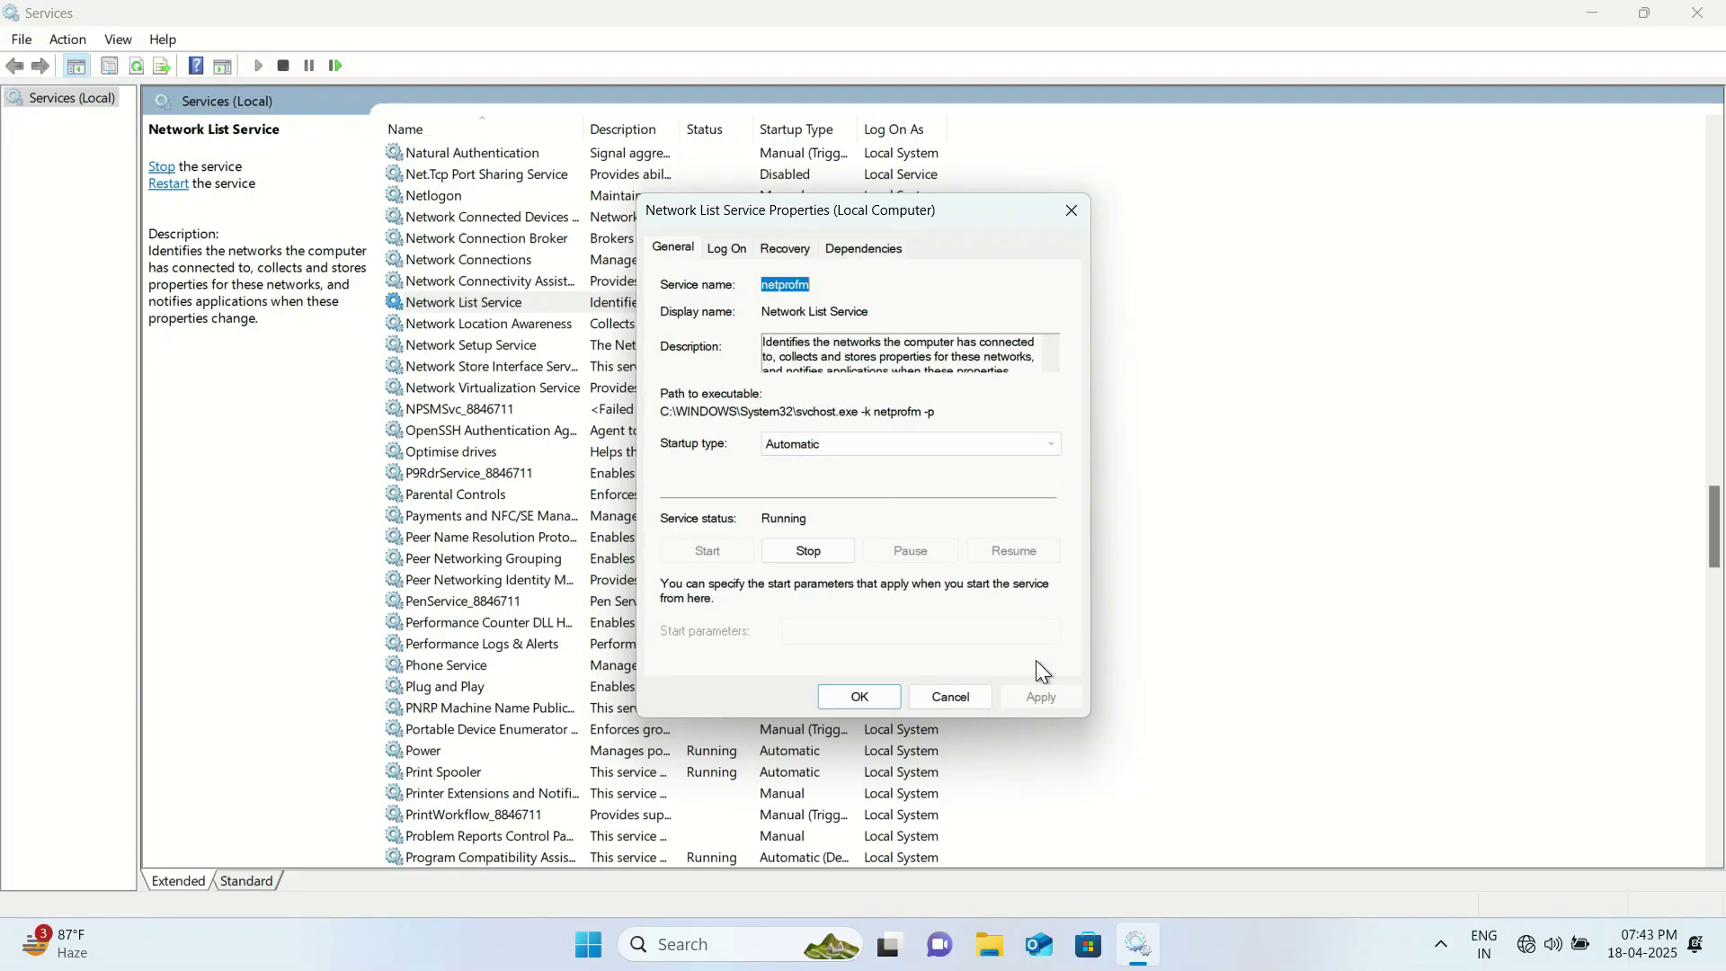
pyautogui.click(863, 700)
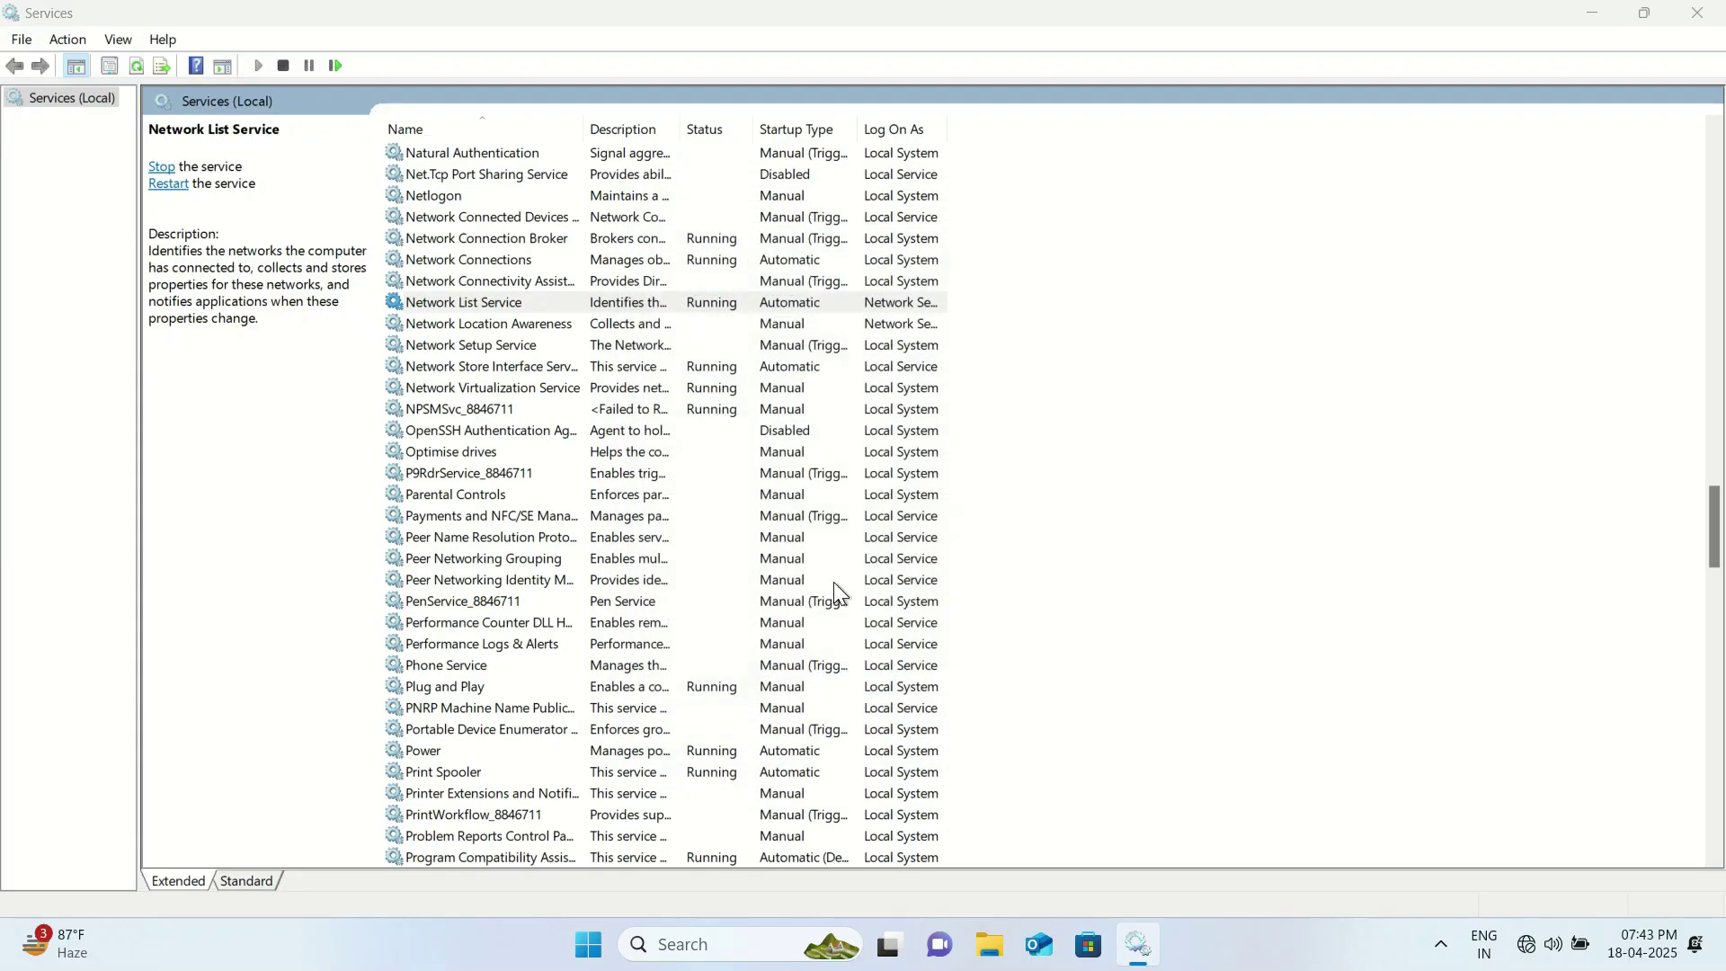
# - Close Services and switch the Wi-Fi tile on in Quick Settings, showing No internet
pyautogui.click(1698, 13)
pyautogui.click(1544, 954)
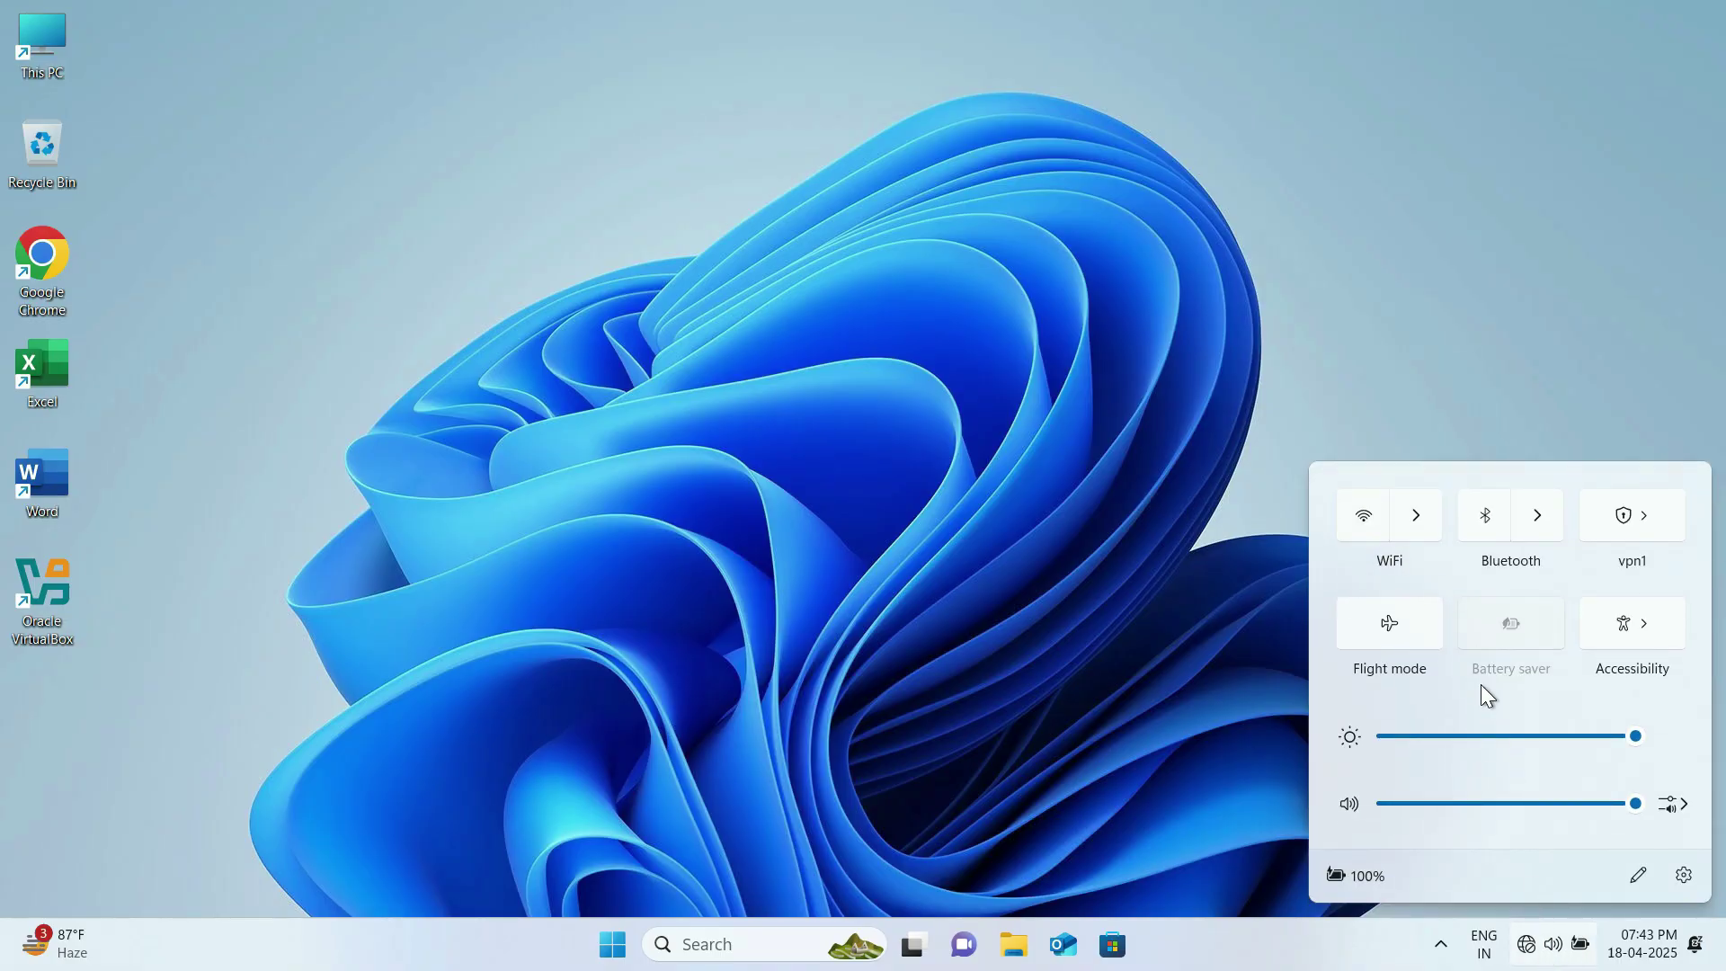
pyautogui.click(1363, 529)
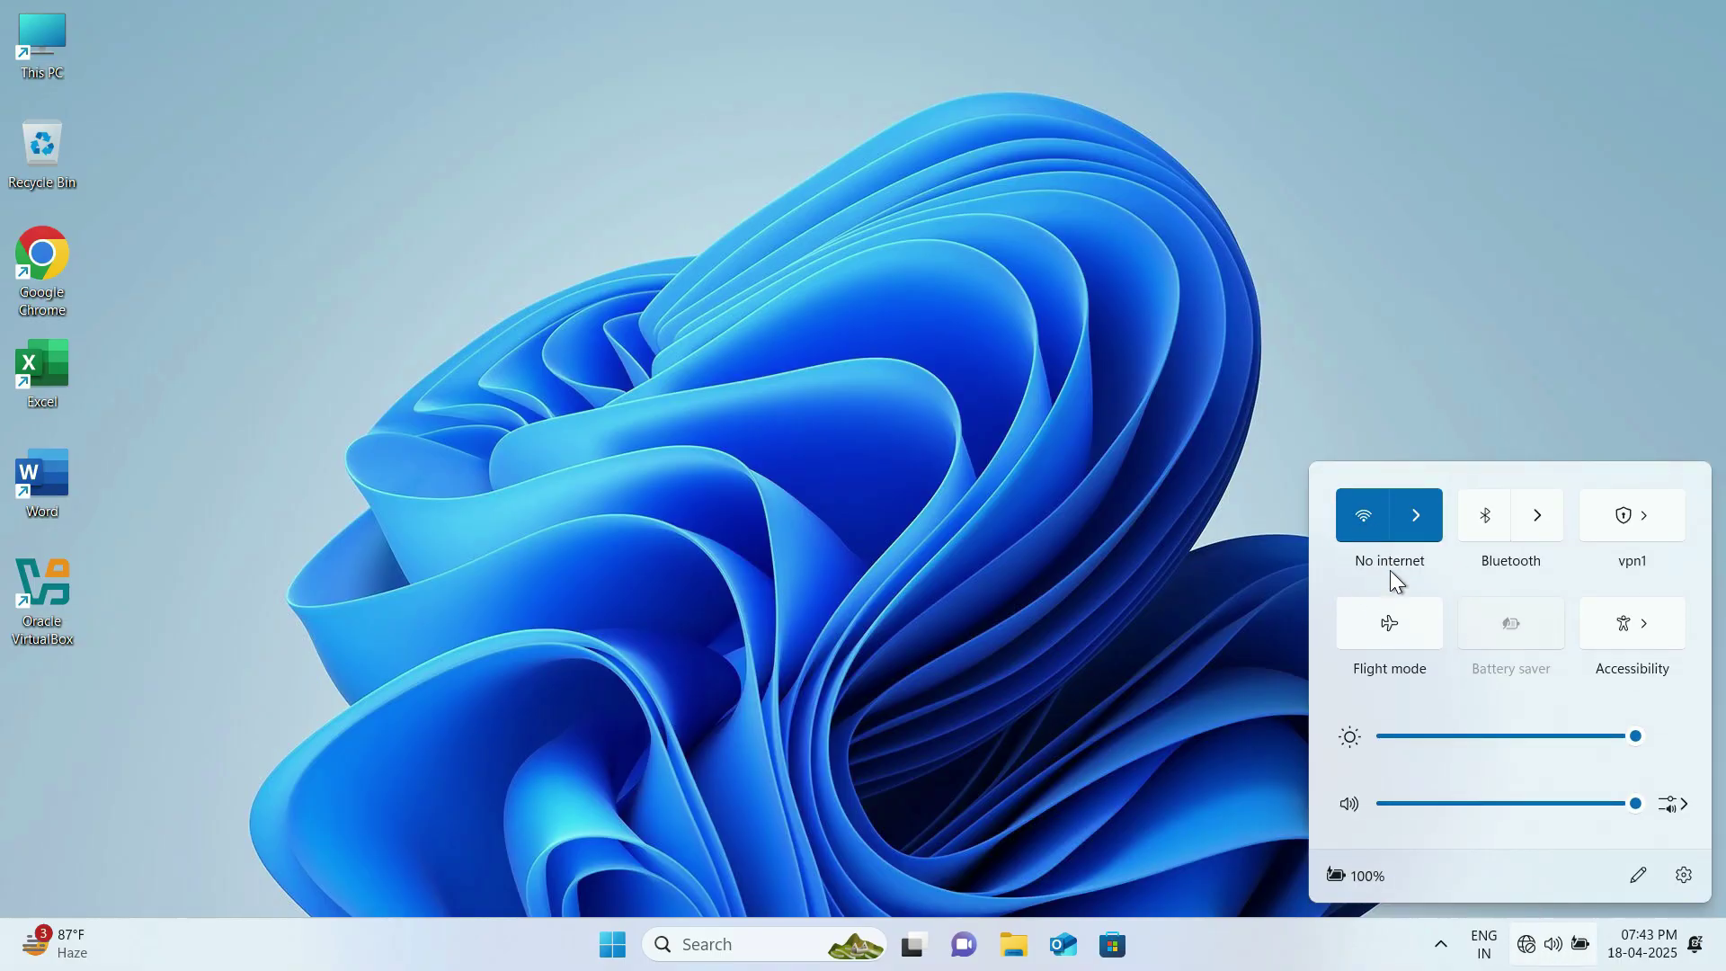
pyautogui.click(1257, 550)
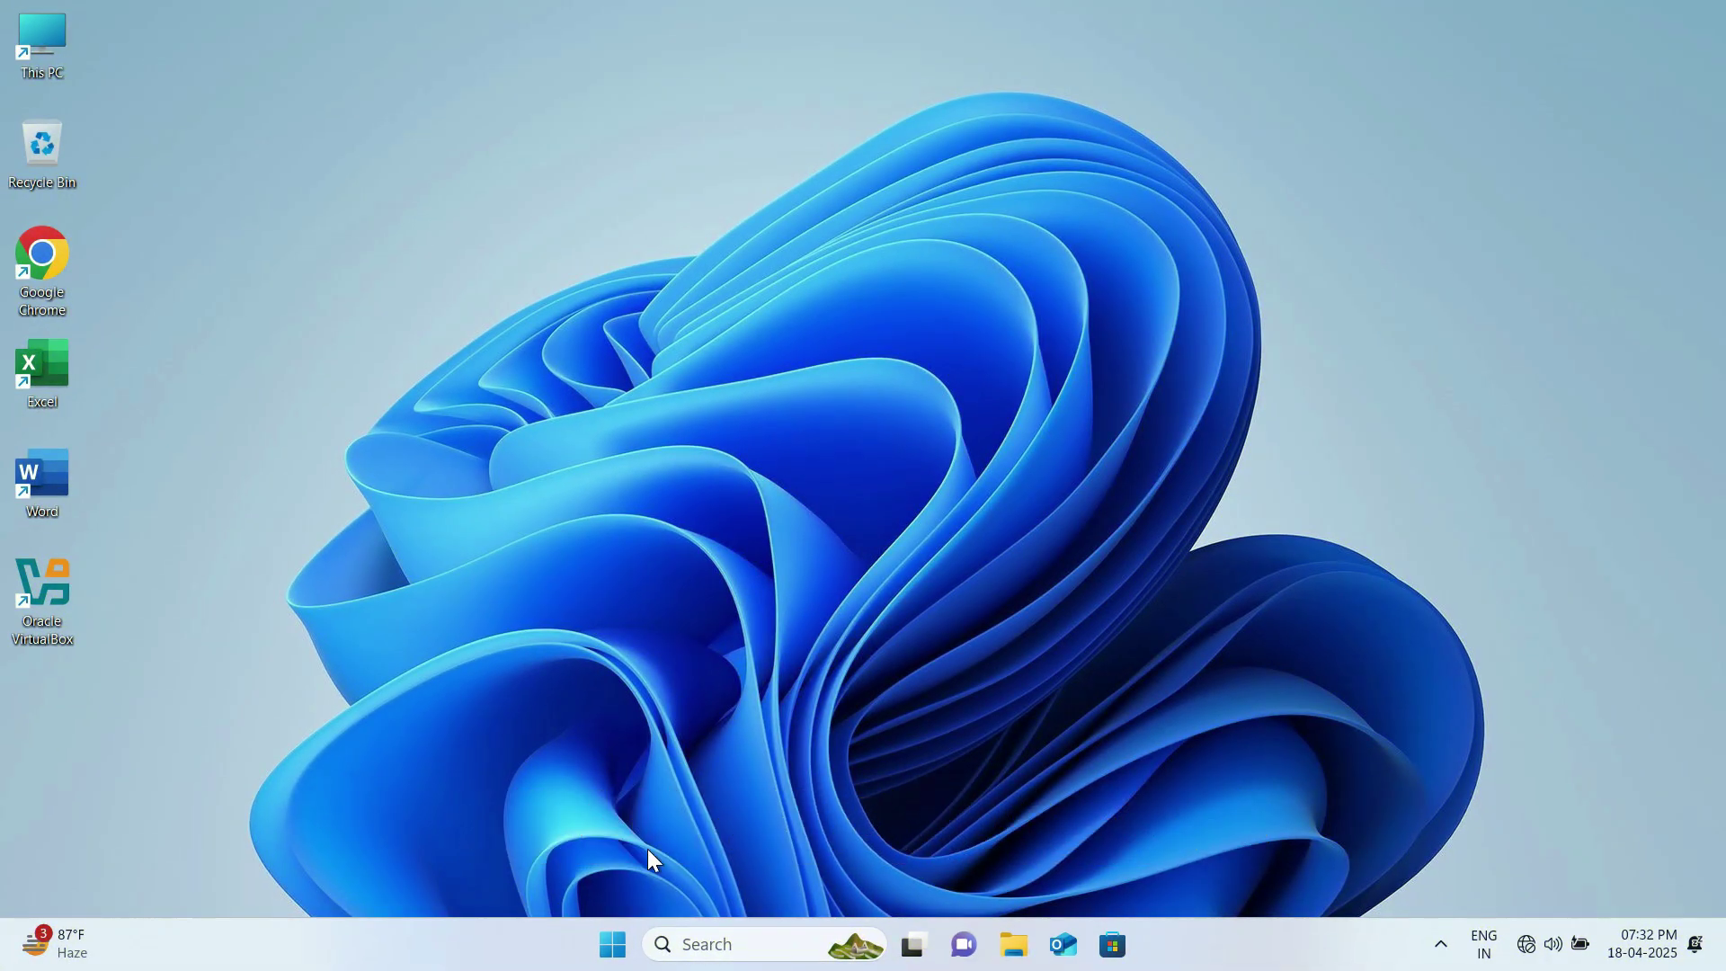
# - Reopen Device Manager and expand Network adapters, which lists no wireless adapter
pyautogui.rightClick(625, 935)
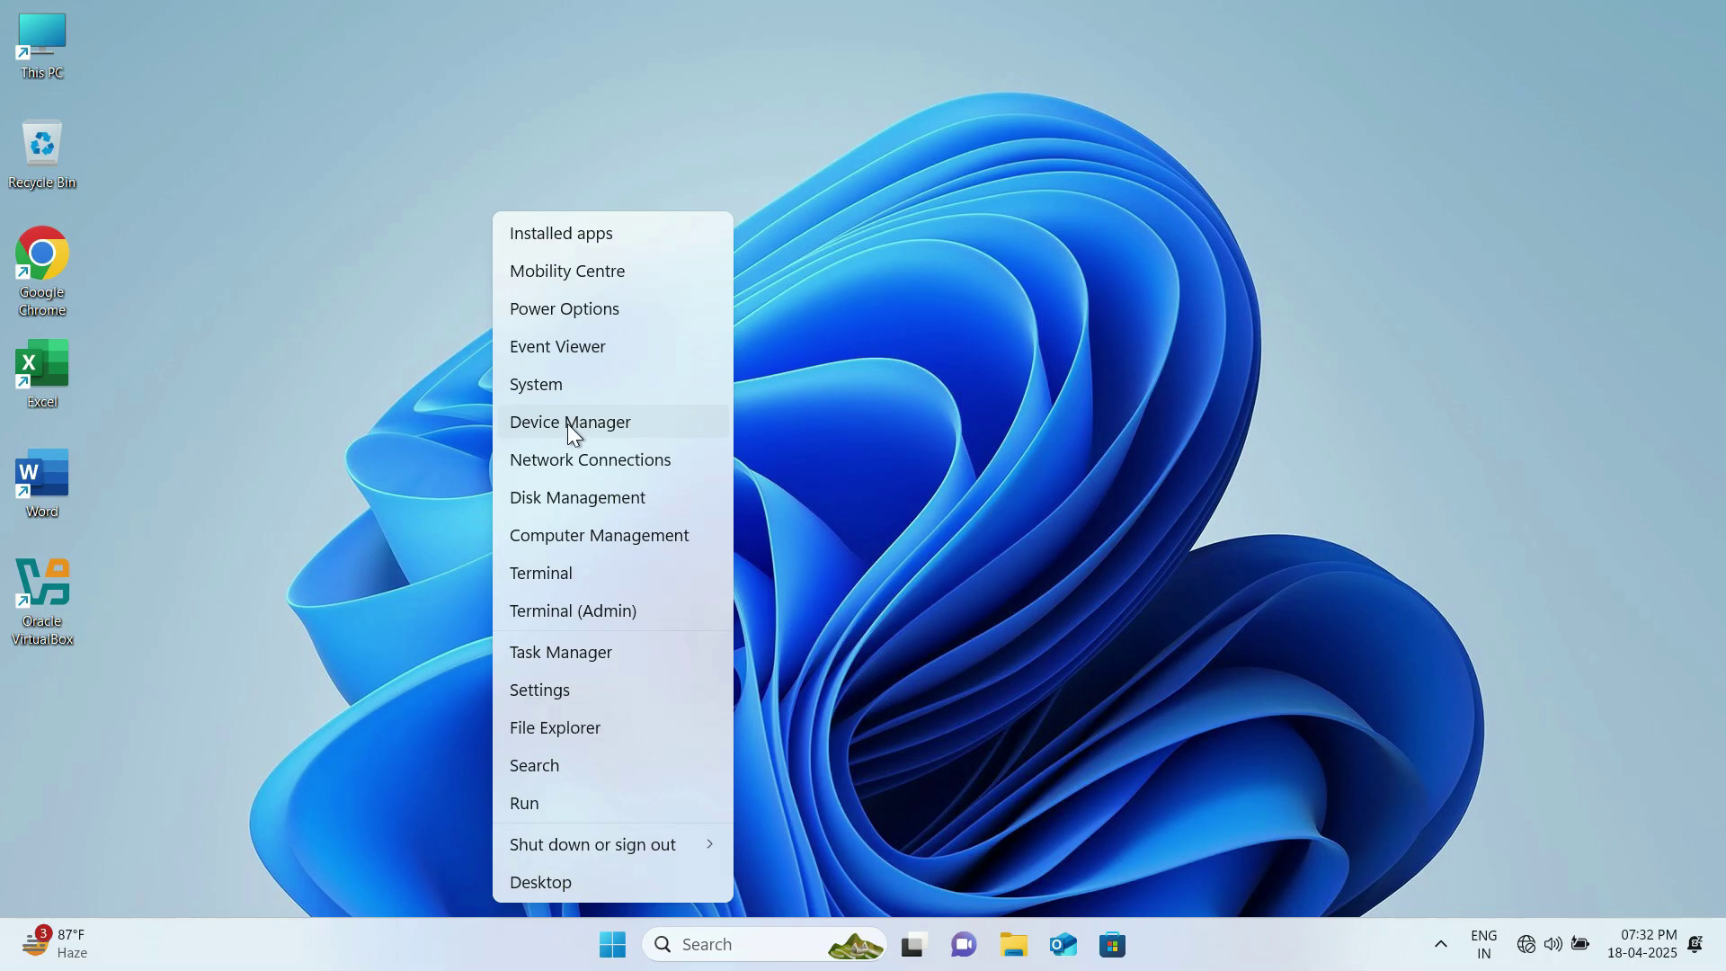
pyautogui.click(568, 424)
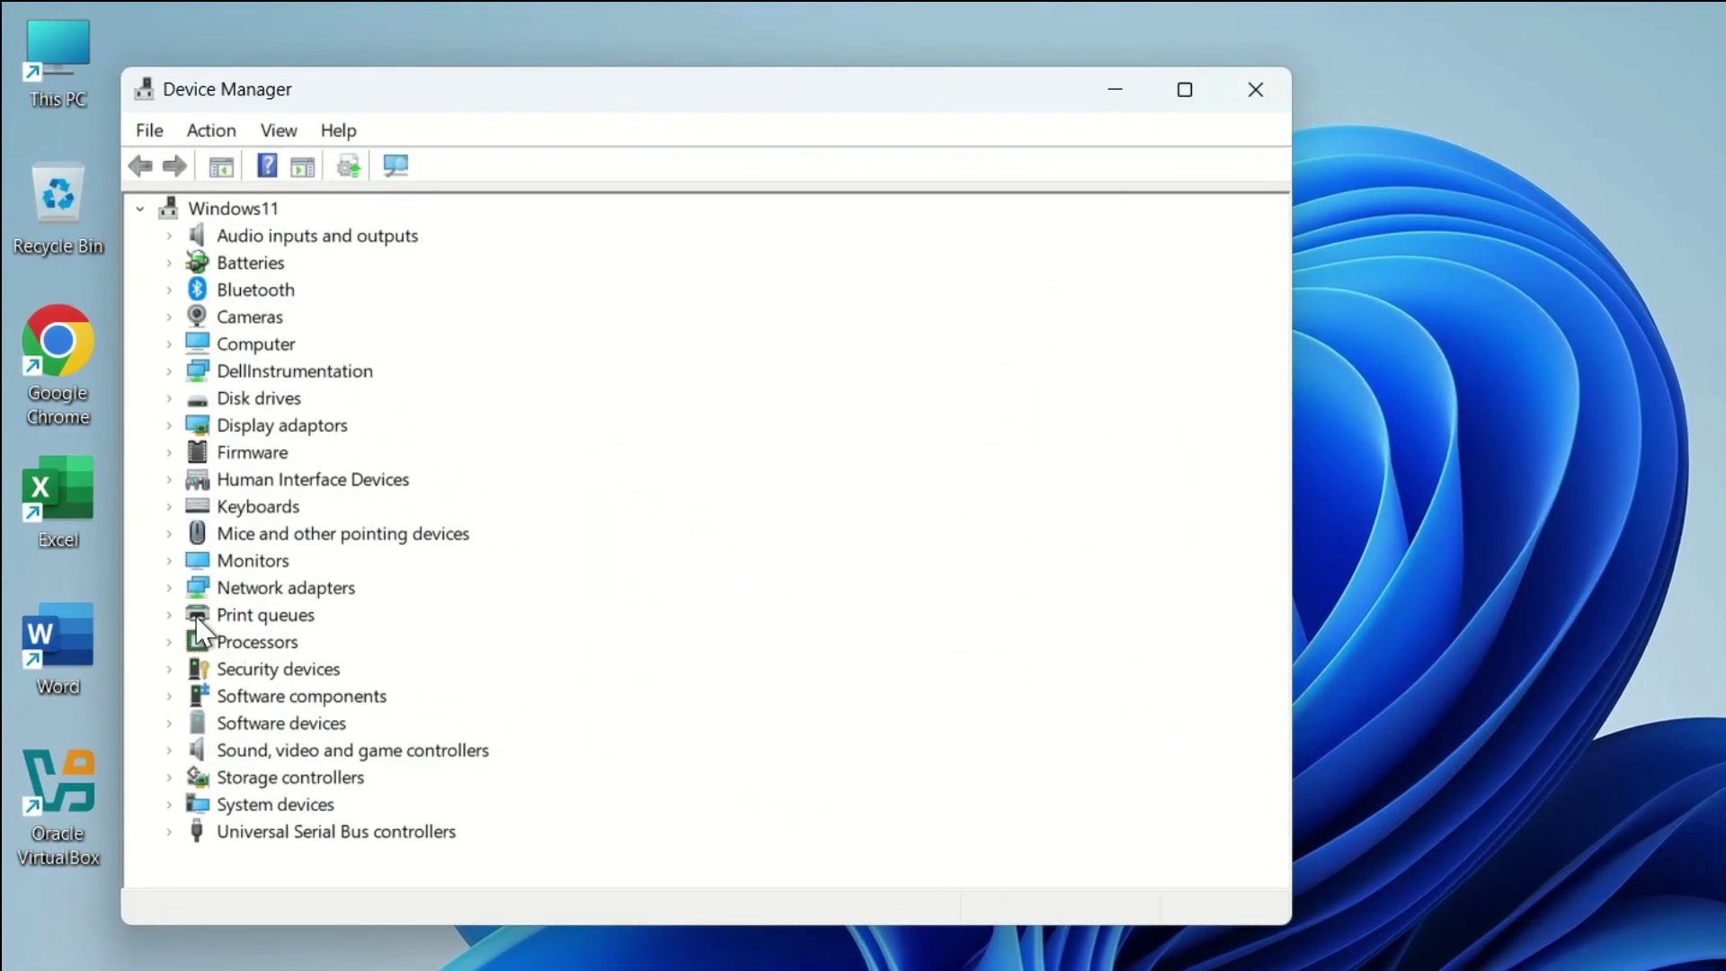
pyautogui.click(170, 588)
pyautogui.scroll(-1, 300, 633)
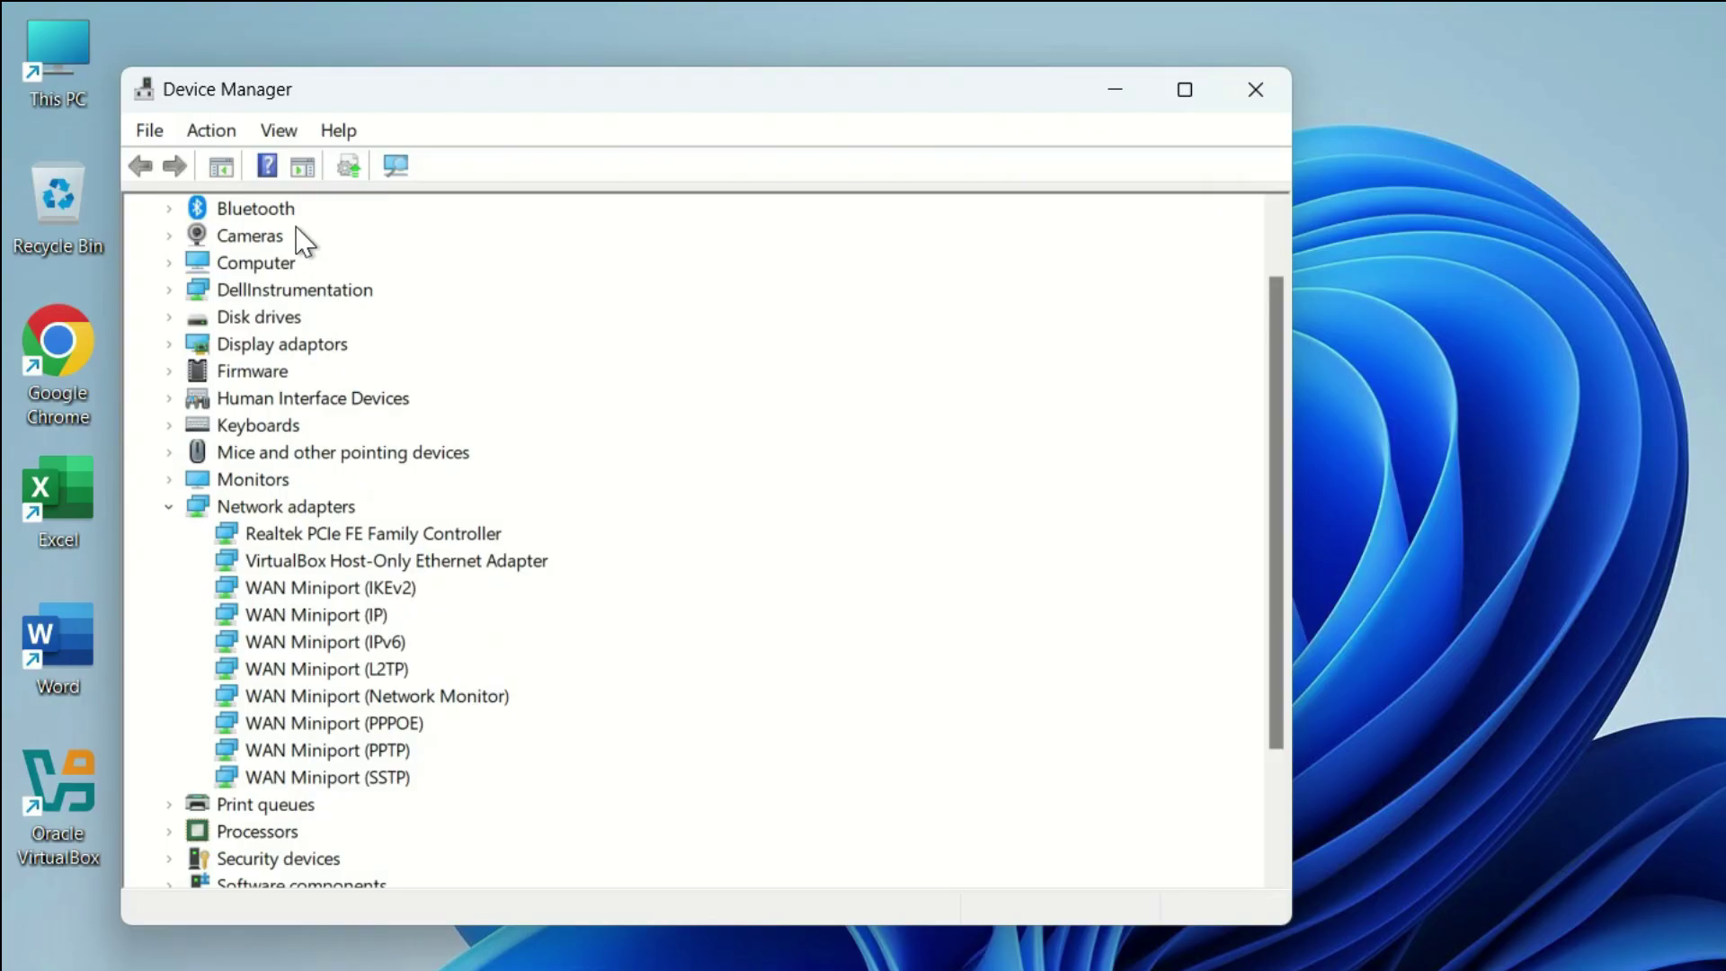
# - Show hidden devices, revealing the Microsoft Kernel Debug Network Adapter
pyautogui.click(279, 132)
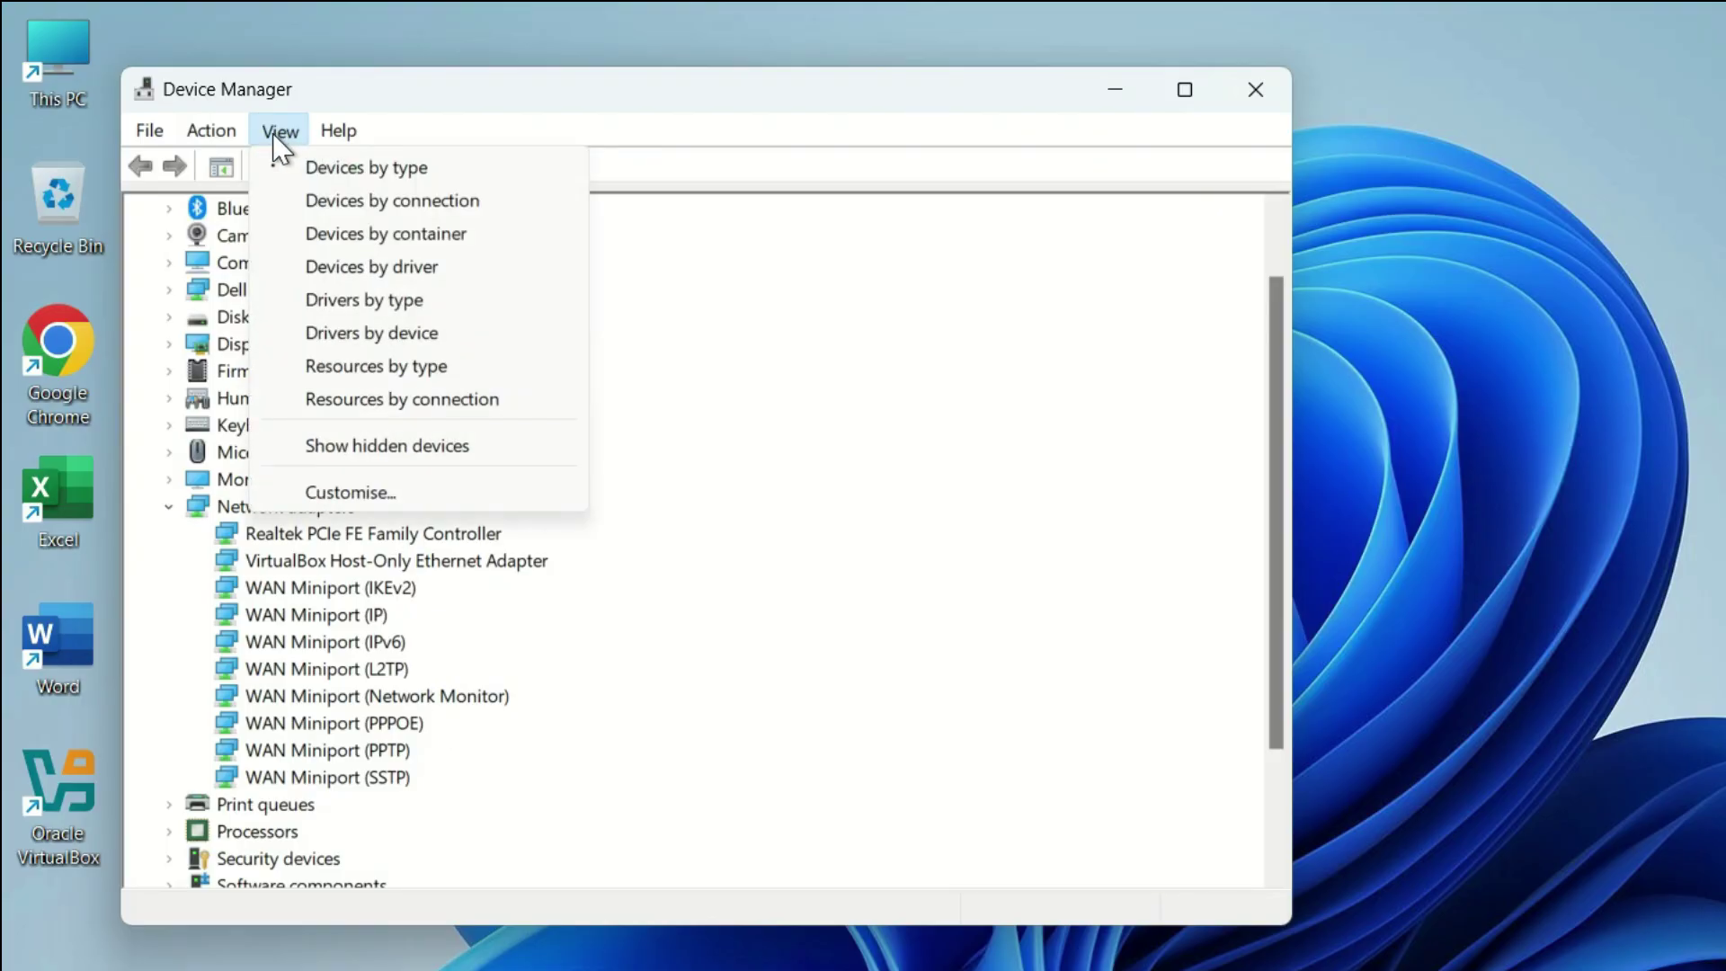
pyautogui.click(385, 447)
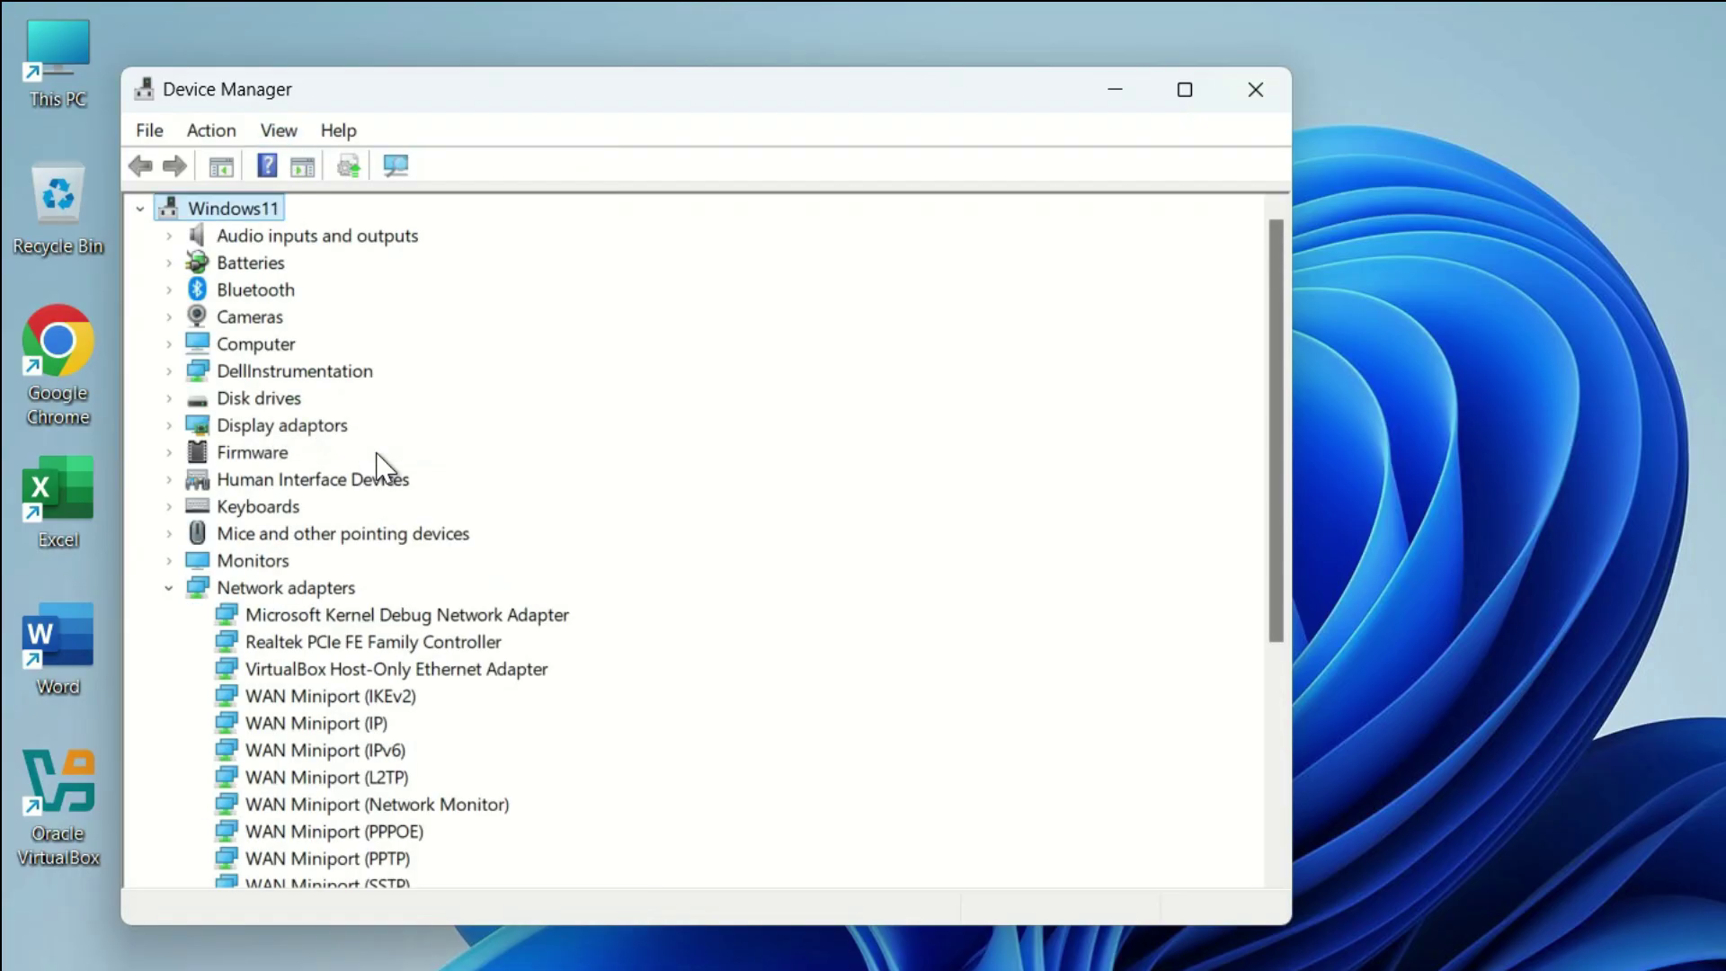
pyautogui.scroll(-2, 378, 463)
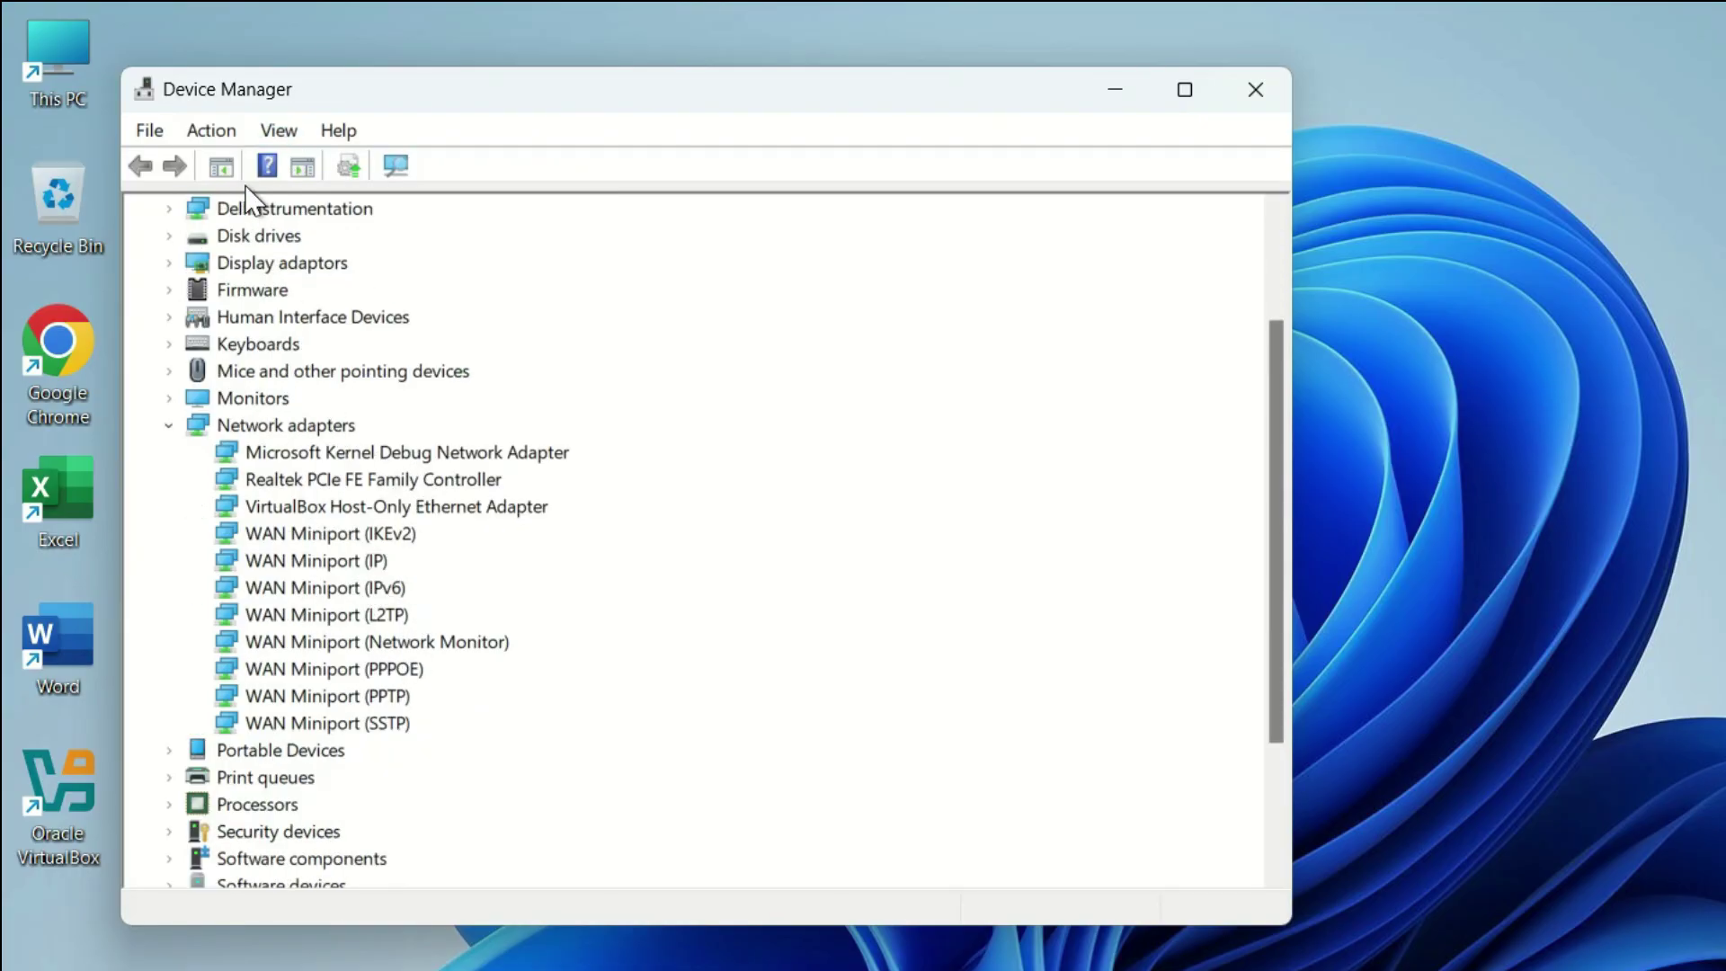
pyautogui.click(227, 135)
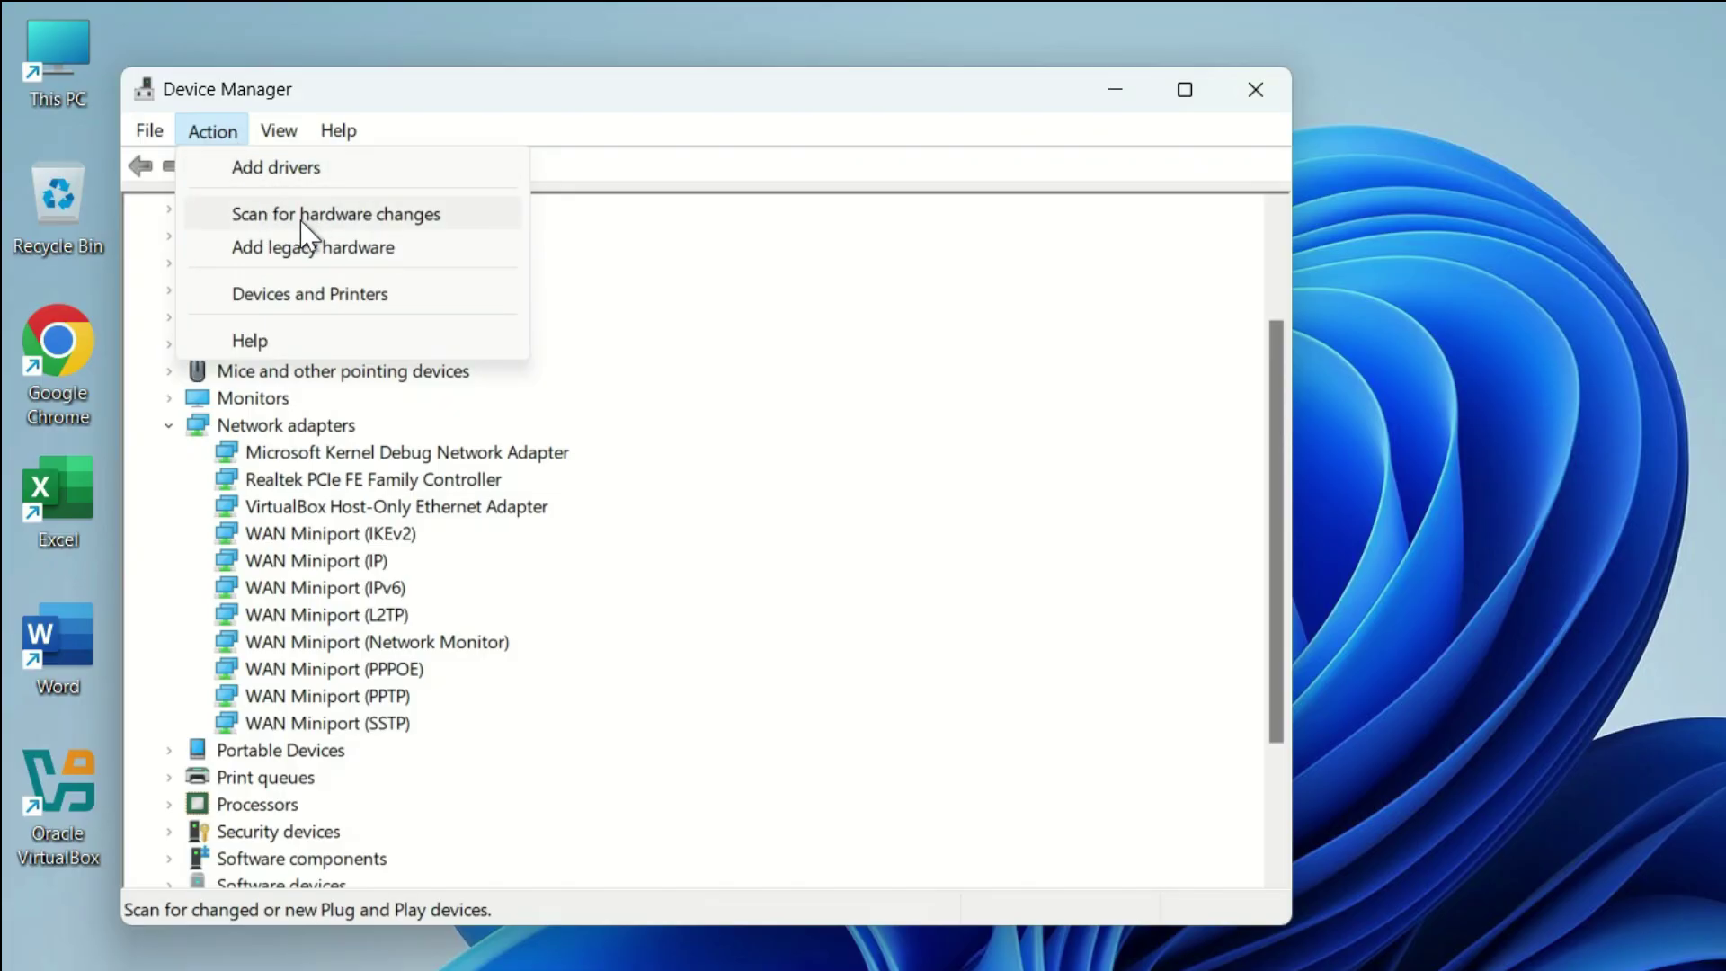
# - Scan for hardware changes so the Qualcomm QCA9377 adapter reappears, and confirm Wi-Fi lists networks
pyautogui.click(300, 219)
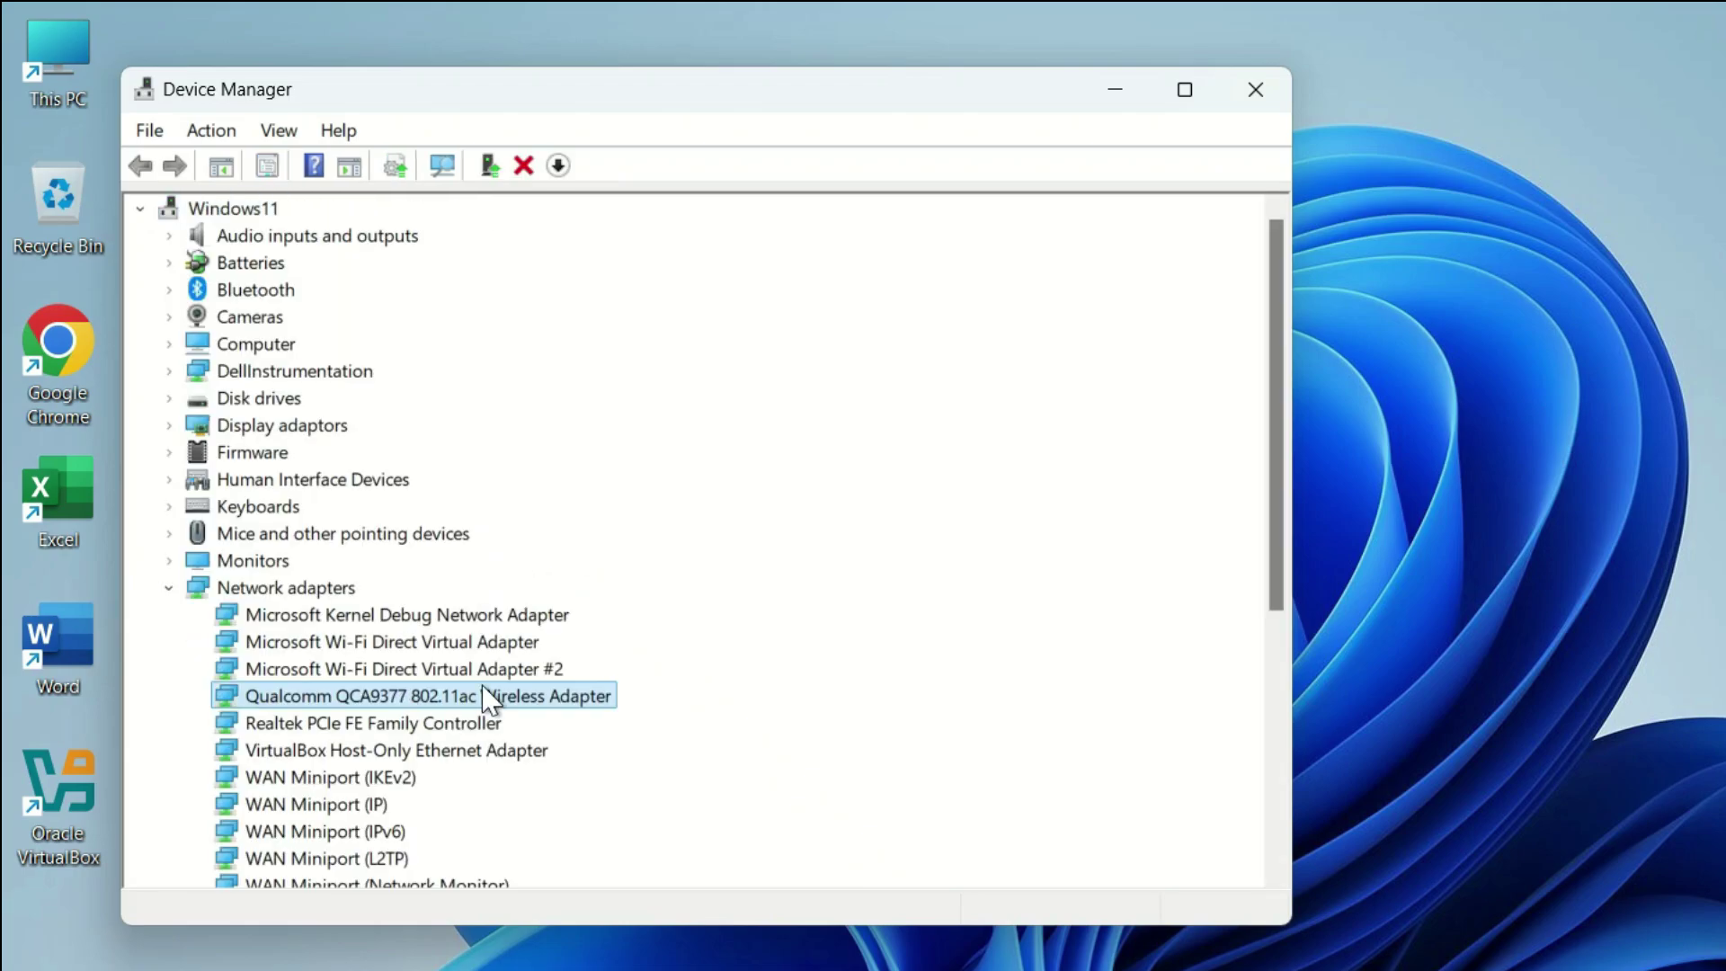
pyautogui.scroll(-1, 505, 685)
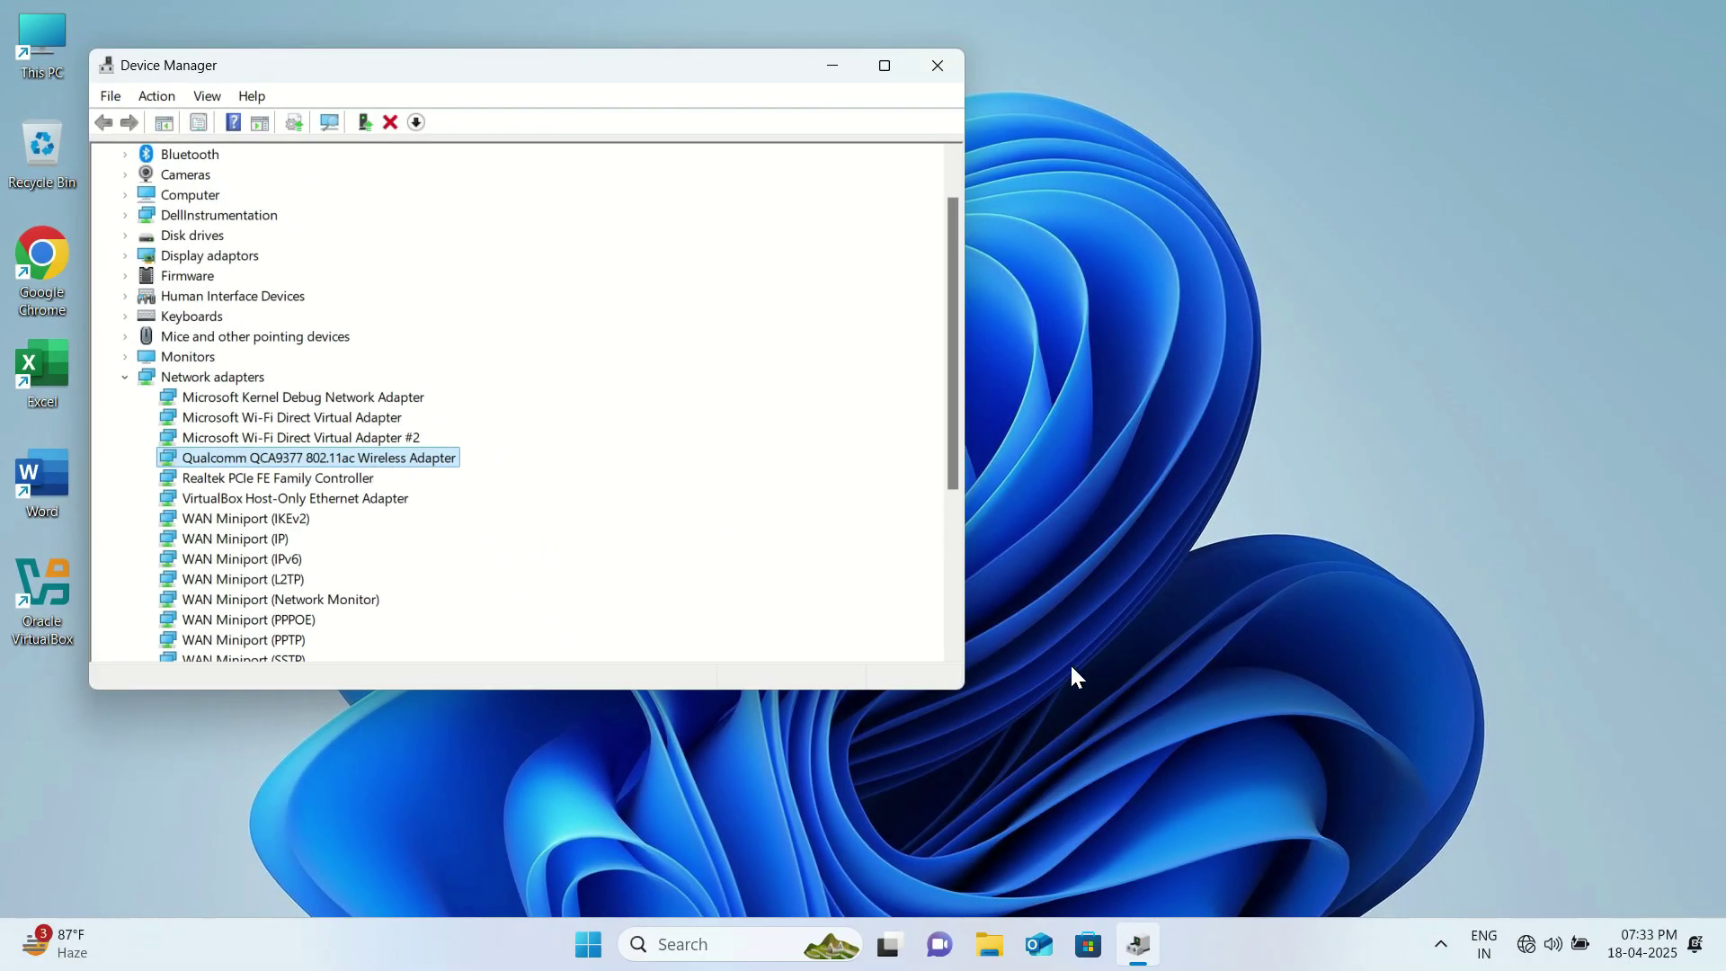
pyautogui.click(1528, 944)
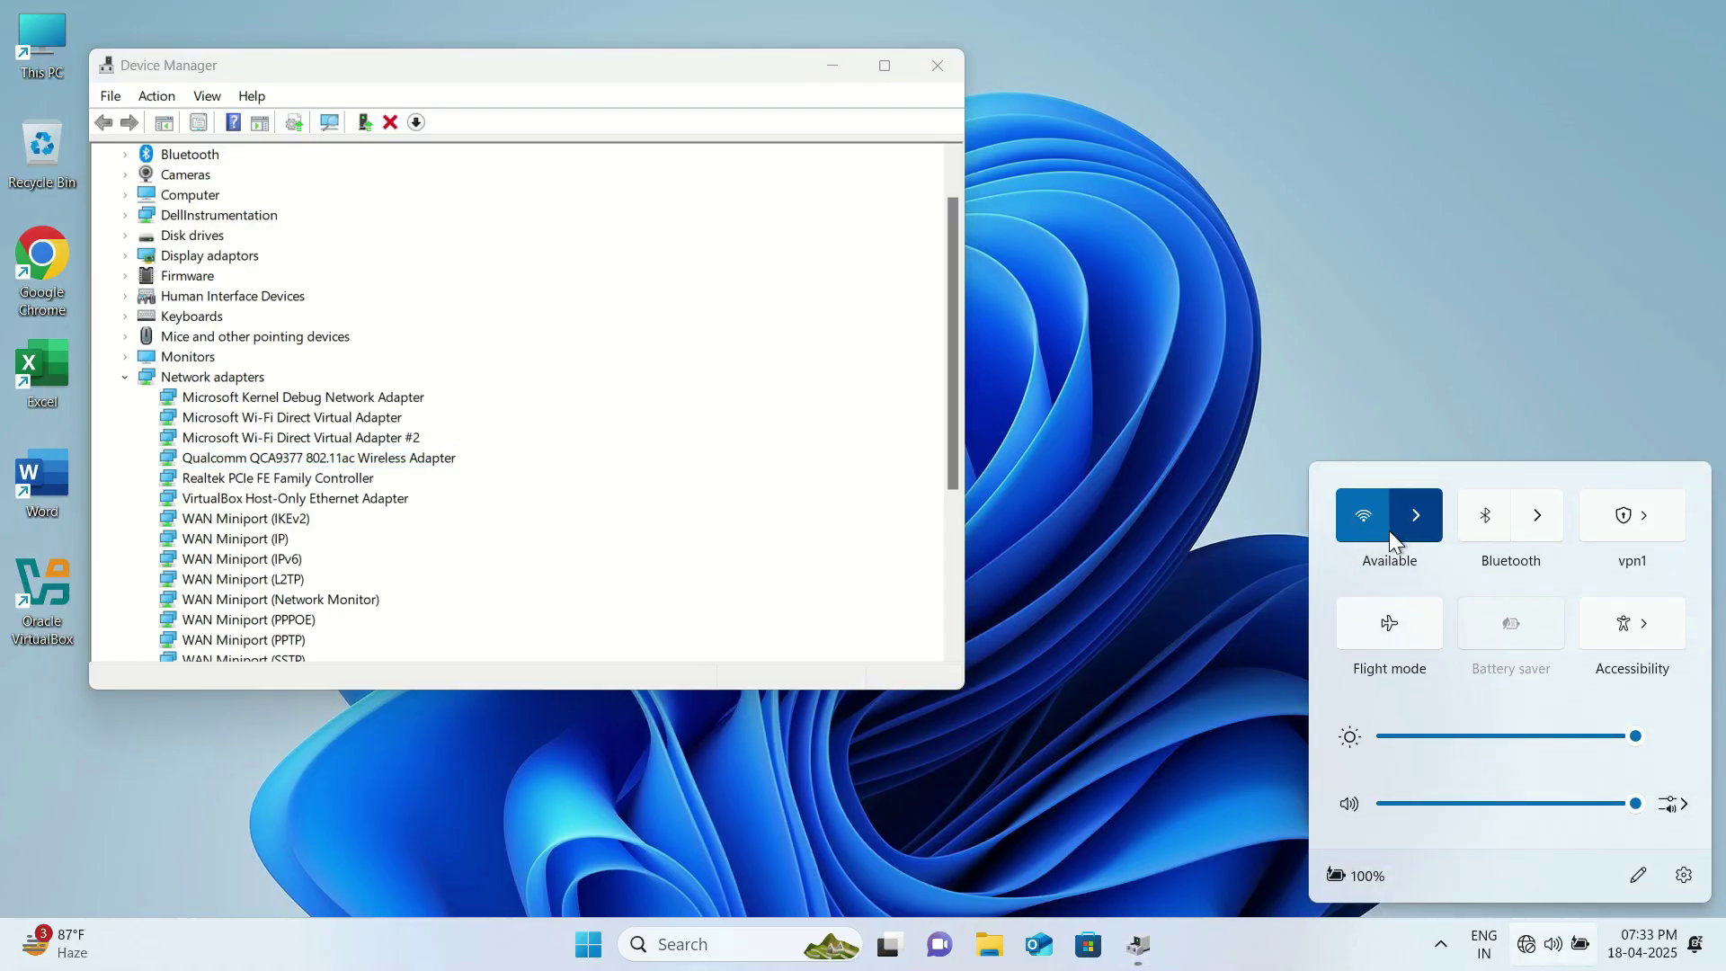
pyautogui.click(417, 459)
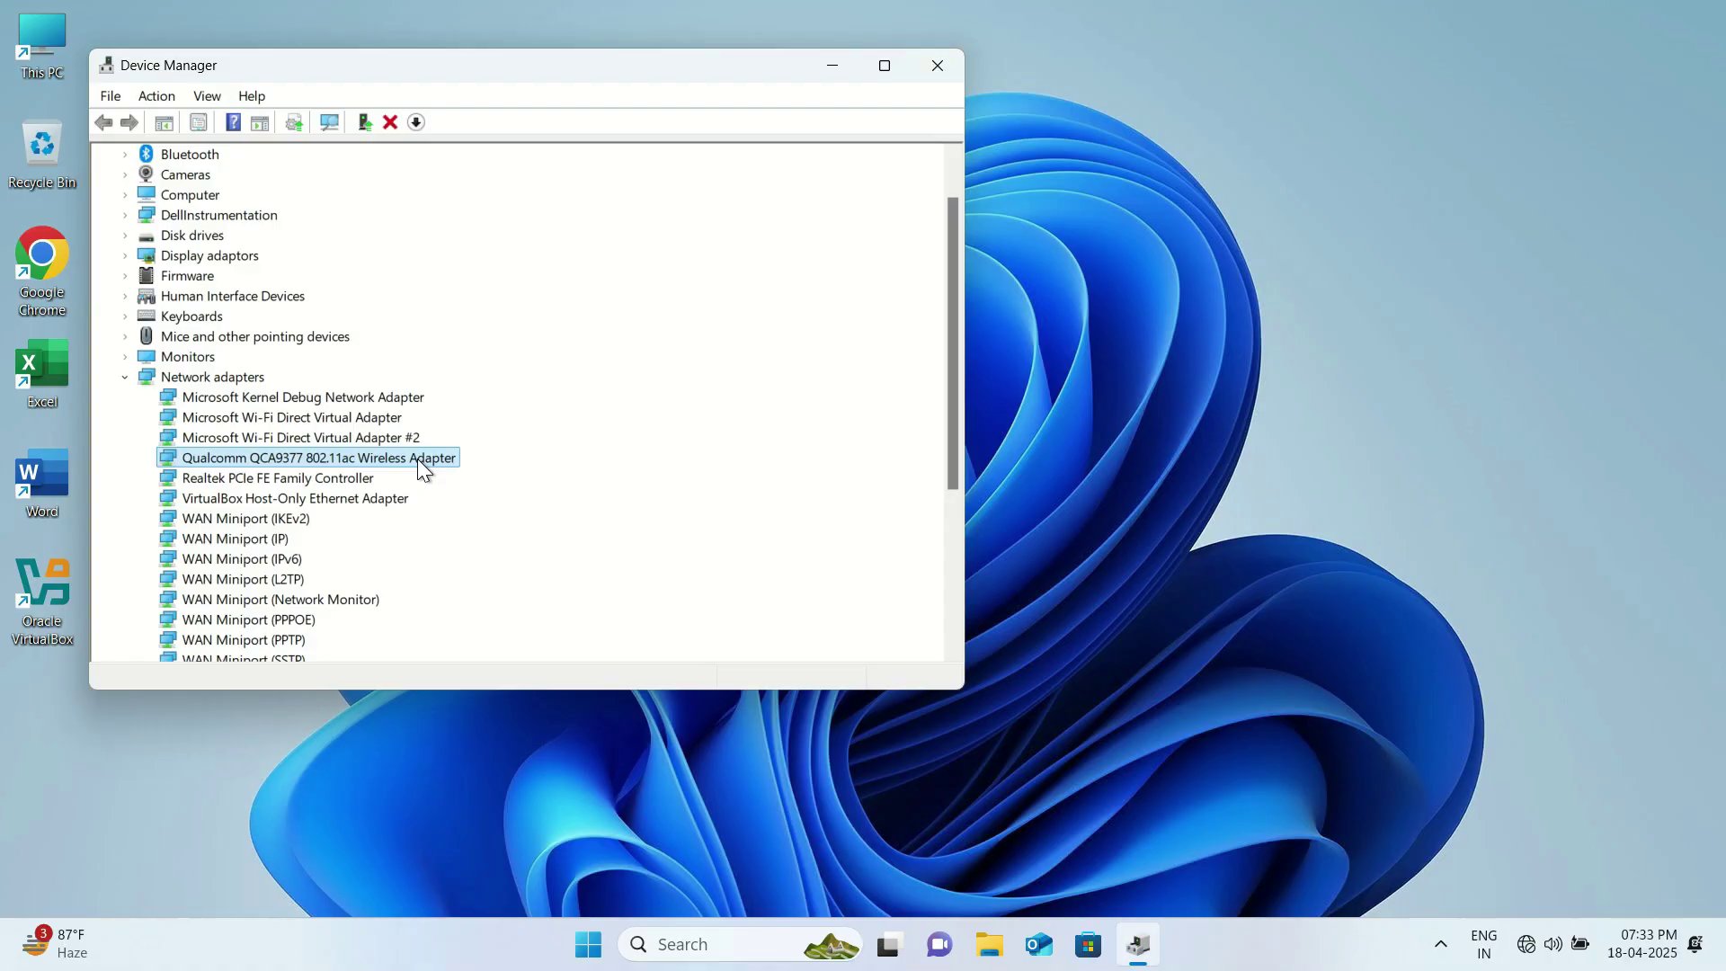
# - Update the wireless adapter's driver by picking the second Qualcomm QCA9377 802.11ac driver from the available drivers
pyautogui.rightClick(417, 458)
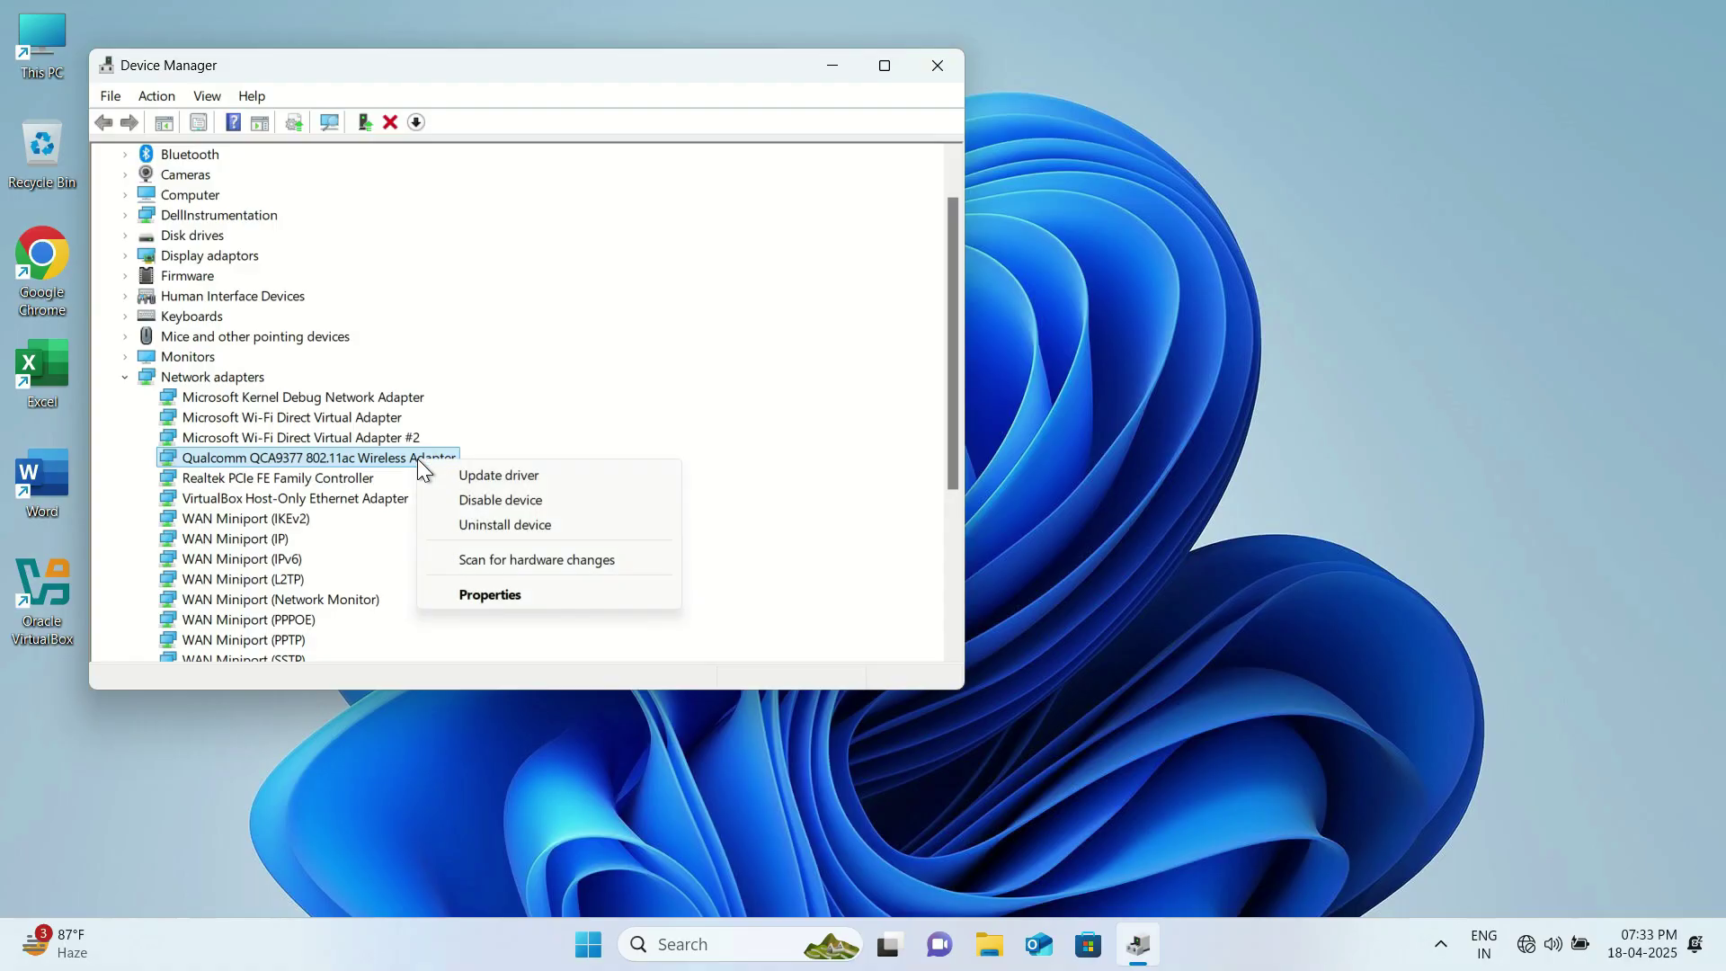
pyautogui.click(499, 482)
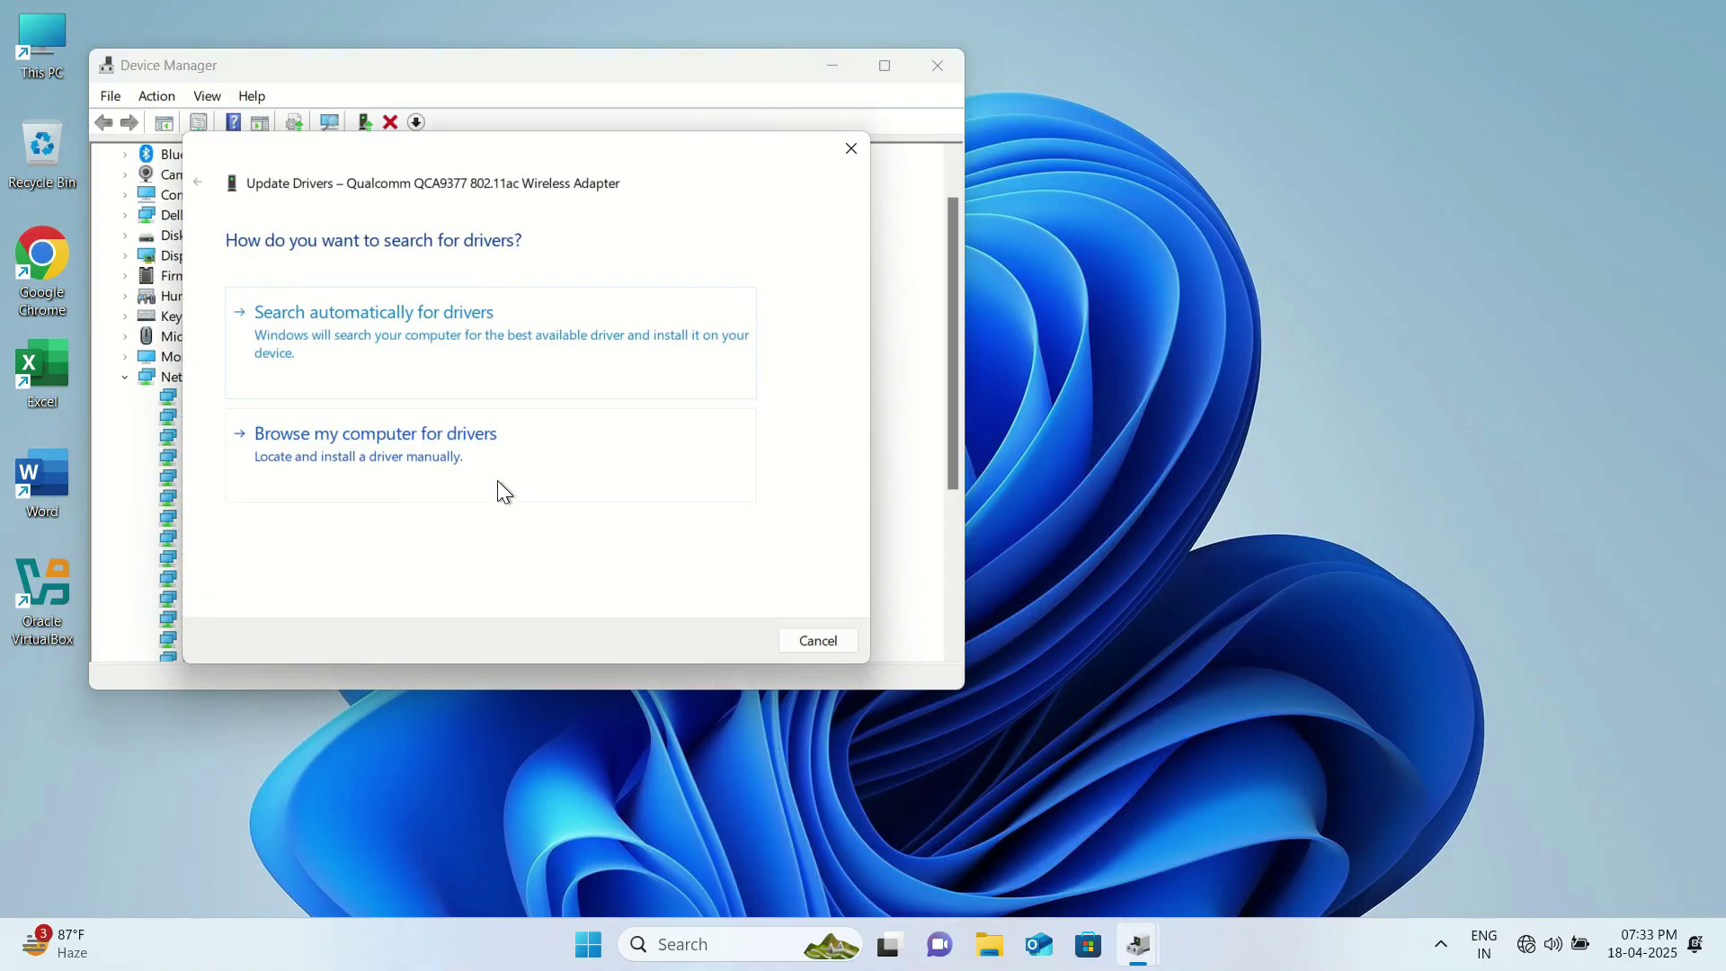
pyautogui.click(338, 482)
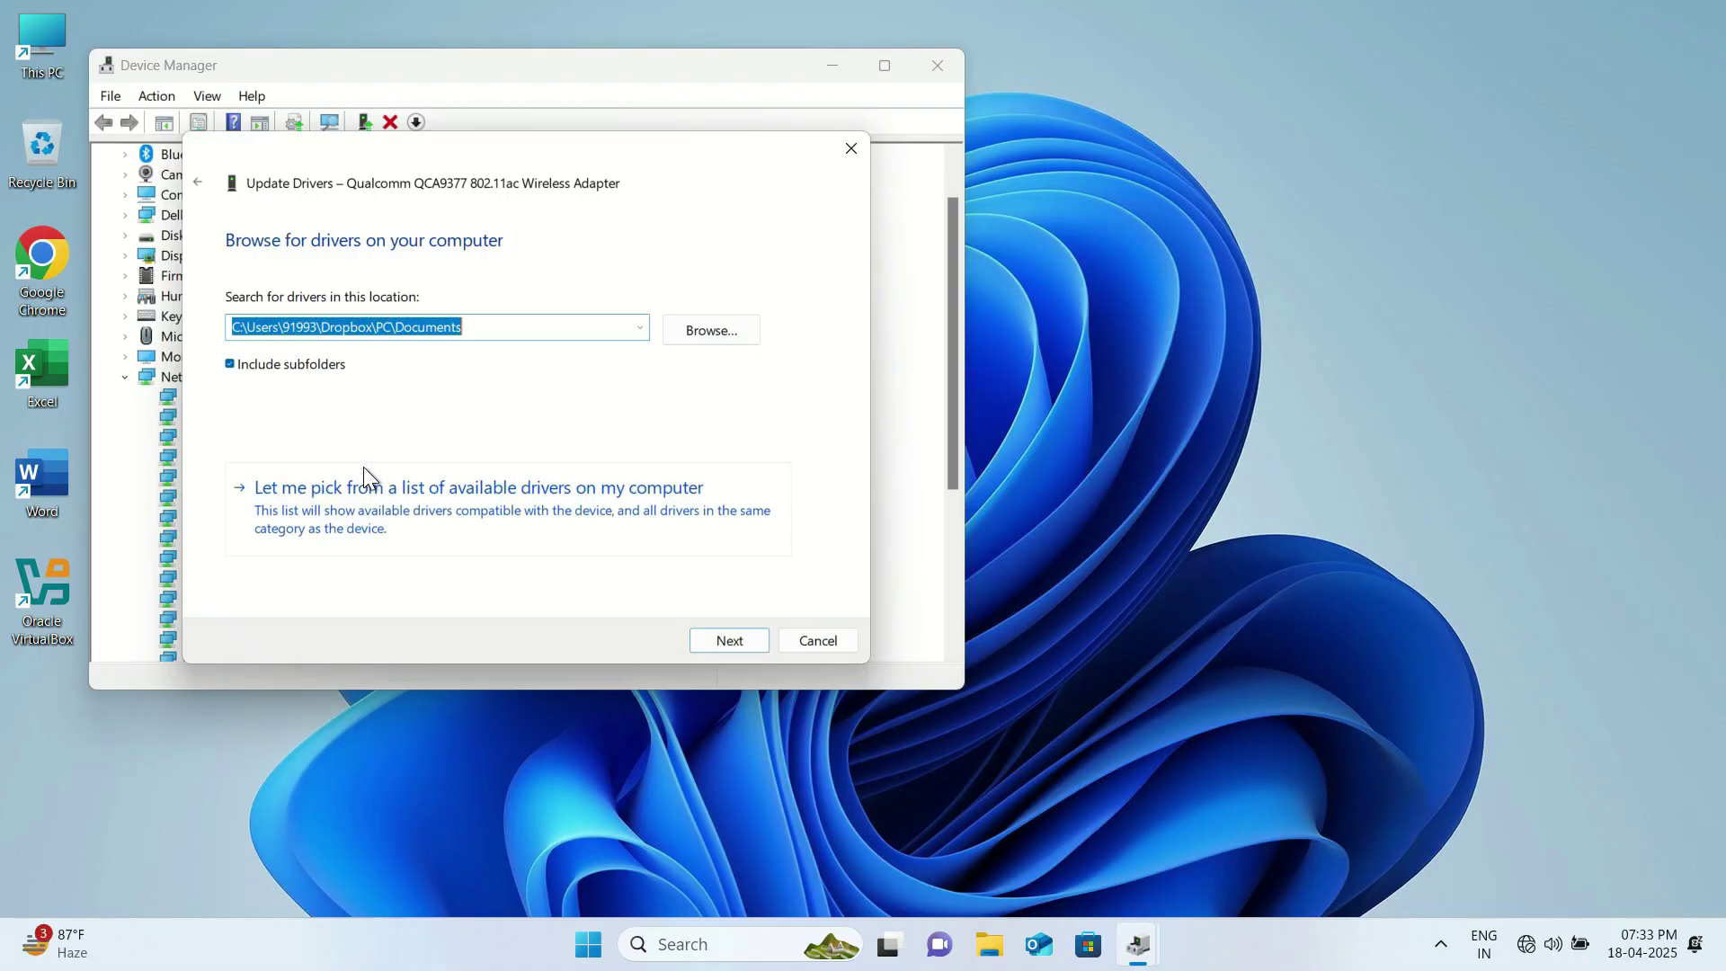
pyautogui.click(380, 520)
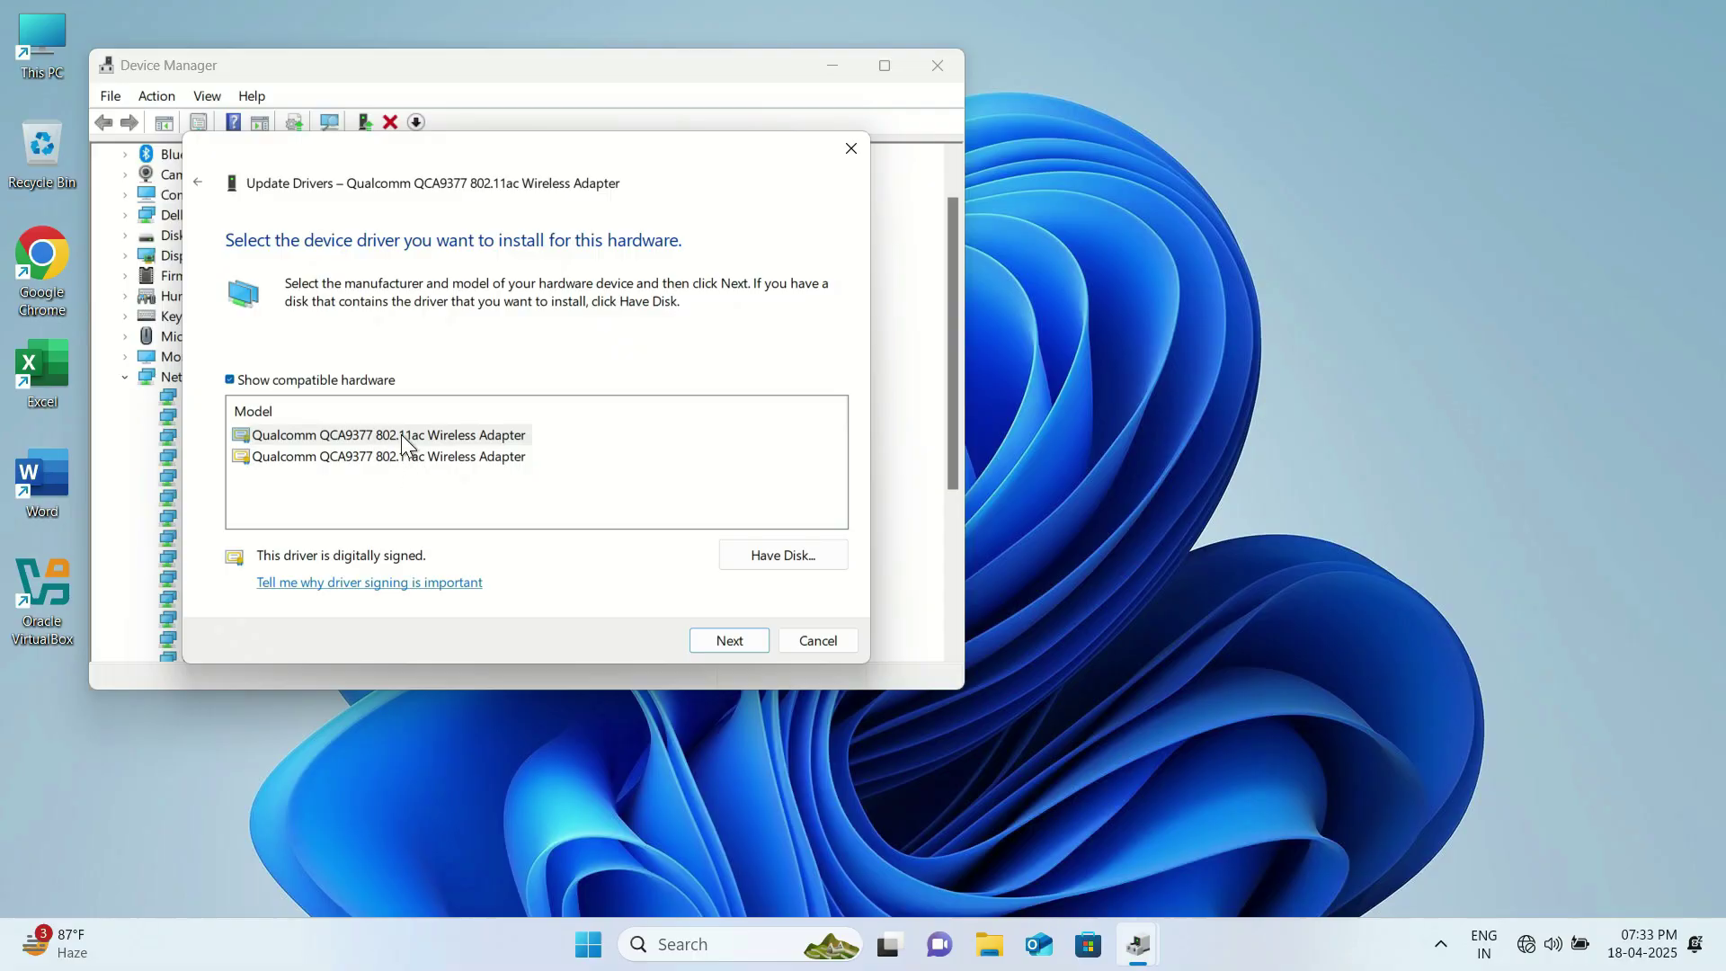
pyautogui.click(430, 460)
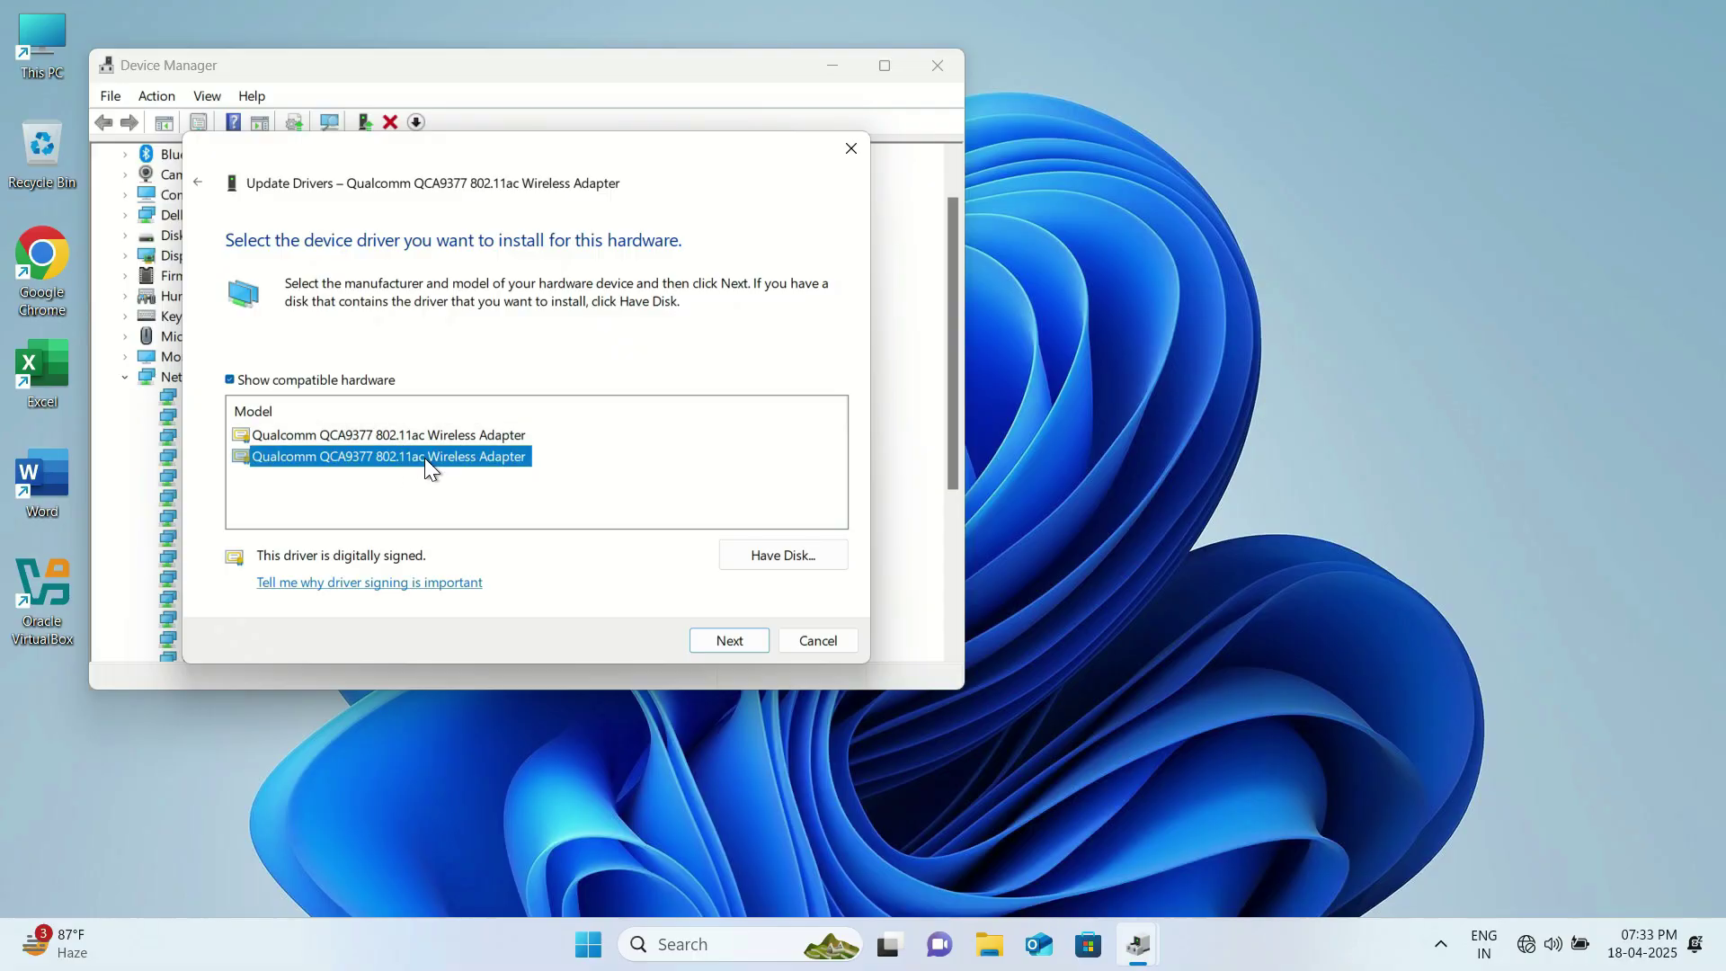
pyautogui.click(712, 642)
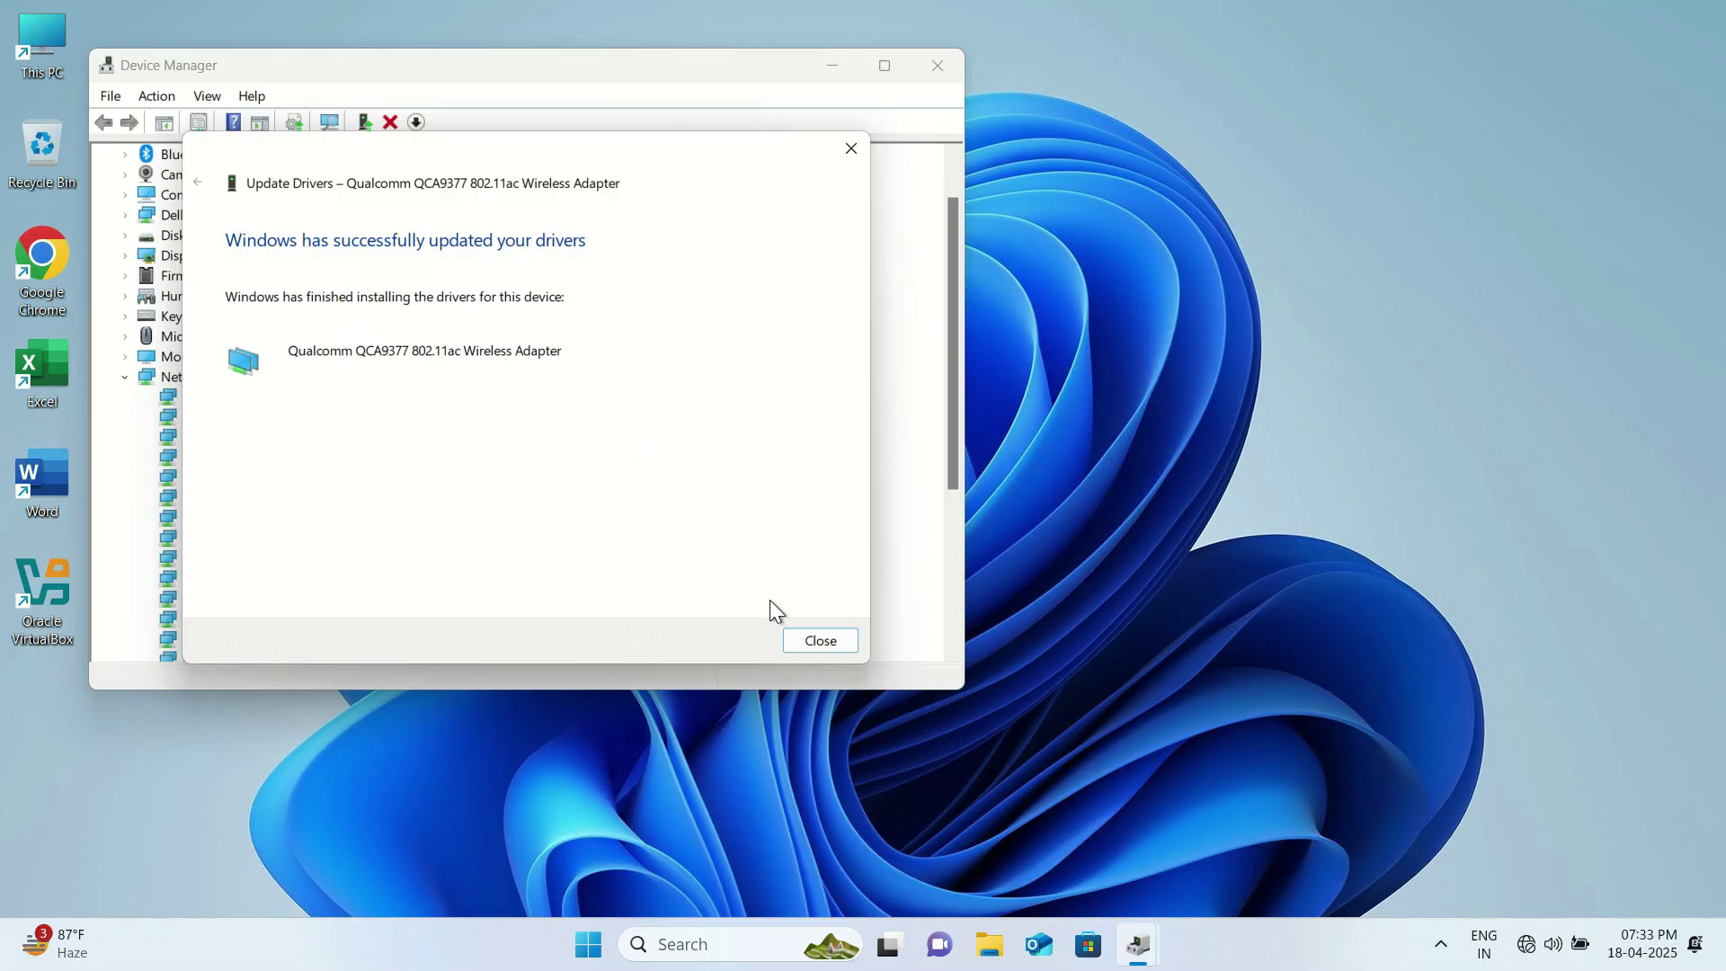
pyautogui.click(806, 642)
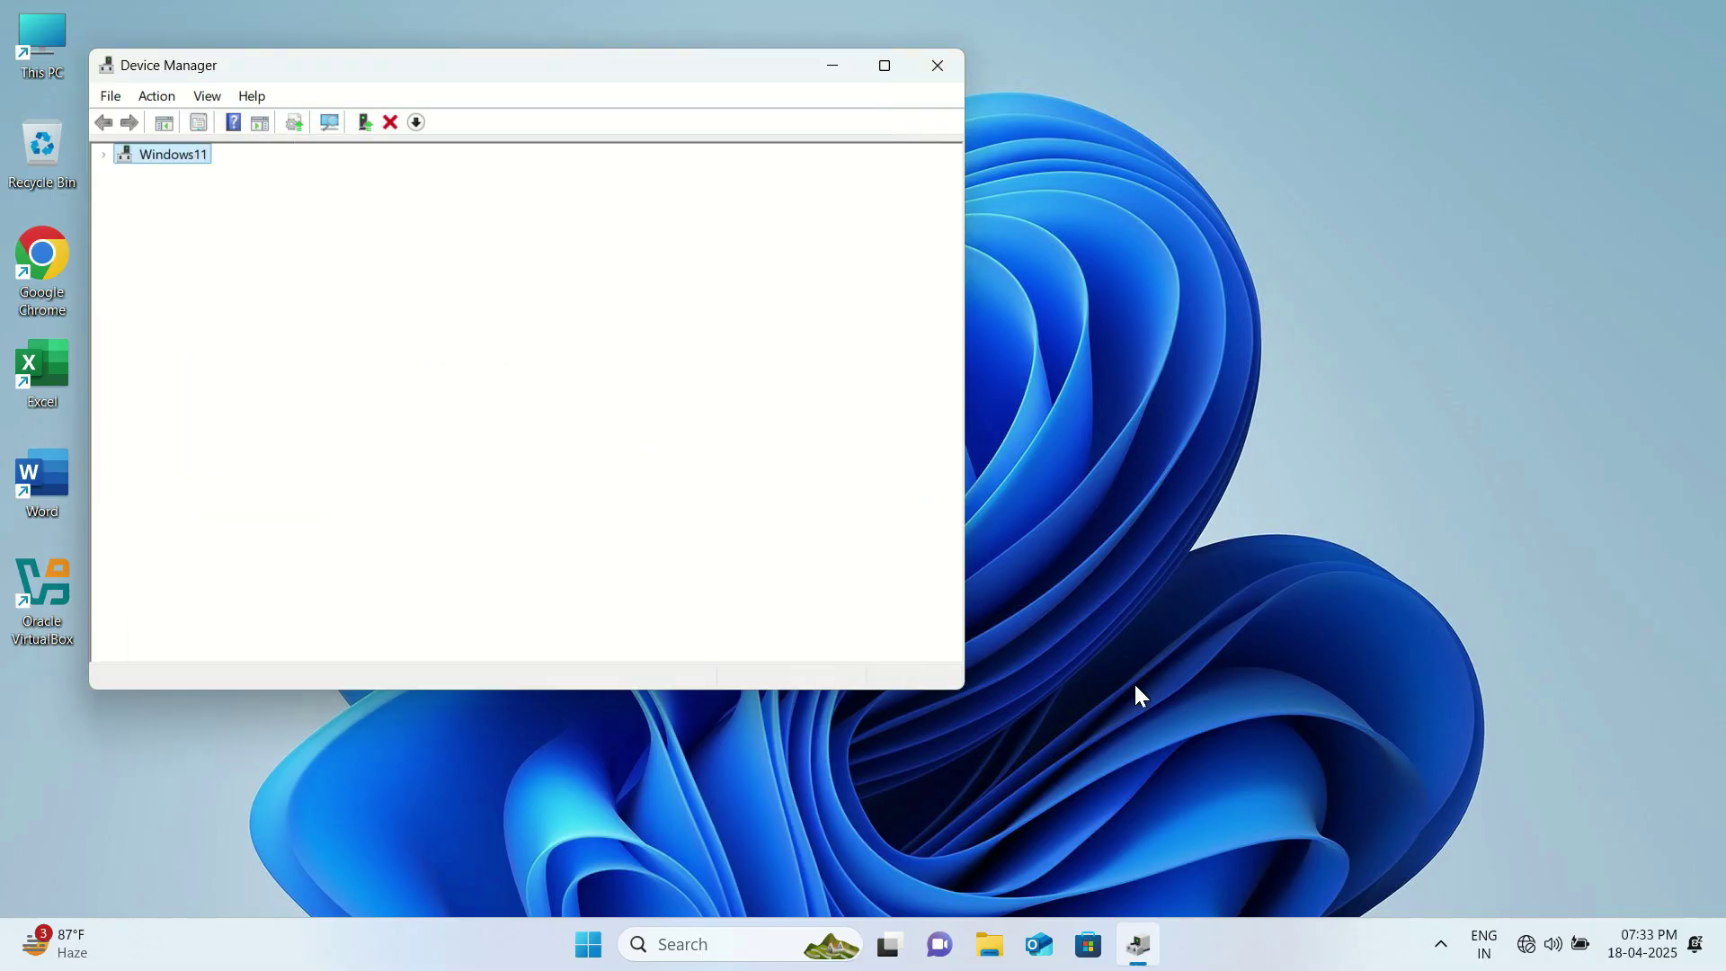
# - Check the nearby Wi-Fi networks list in Quick Settings, then dismiss it
pyautogui.click(1554, 944)
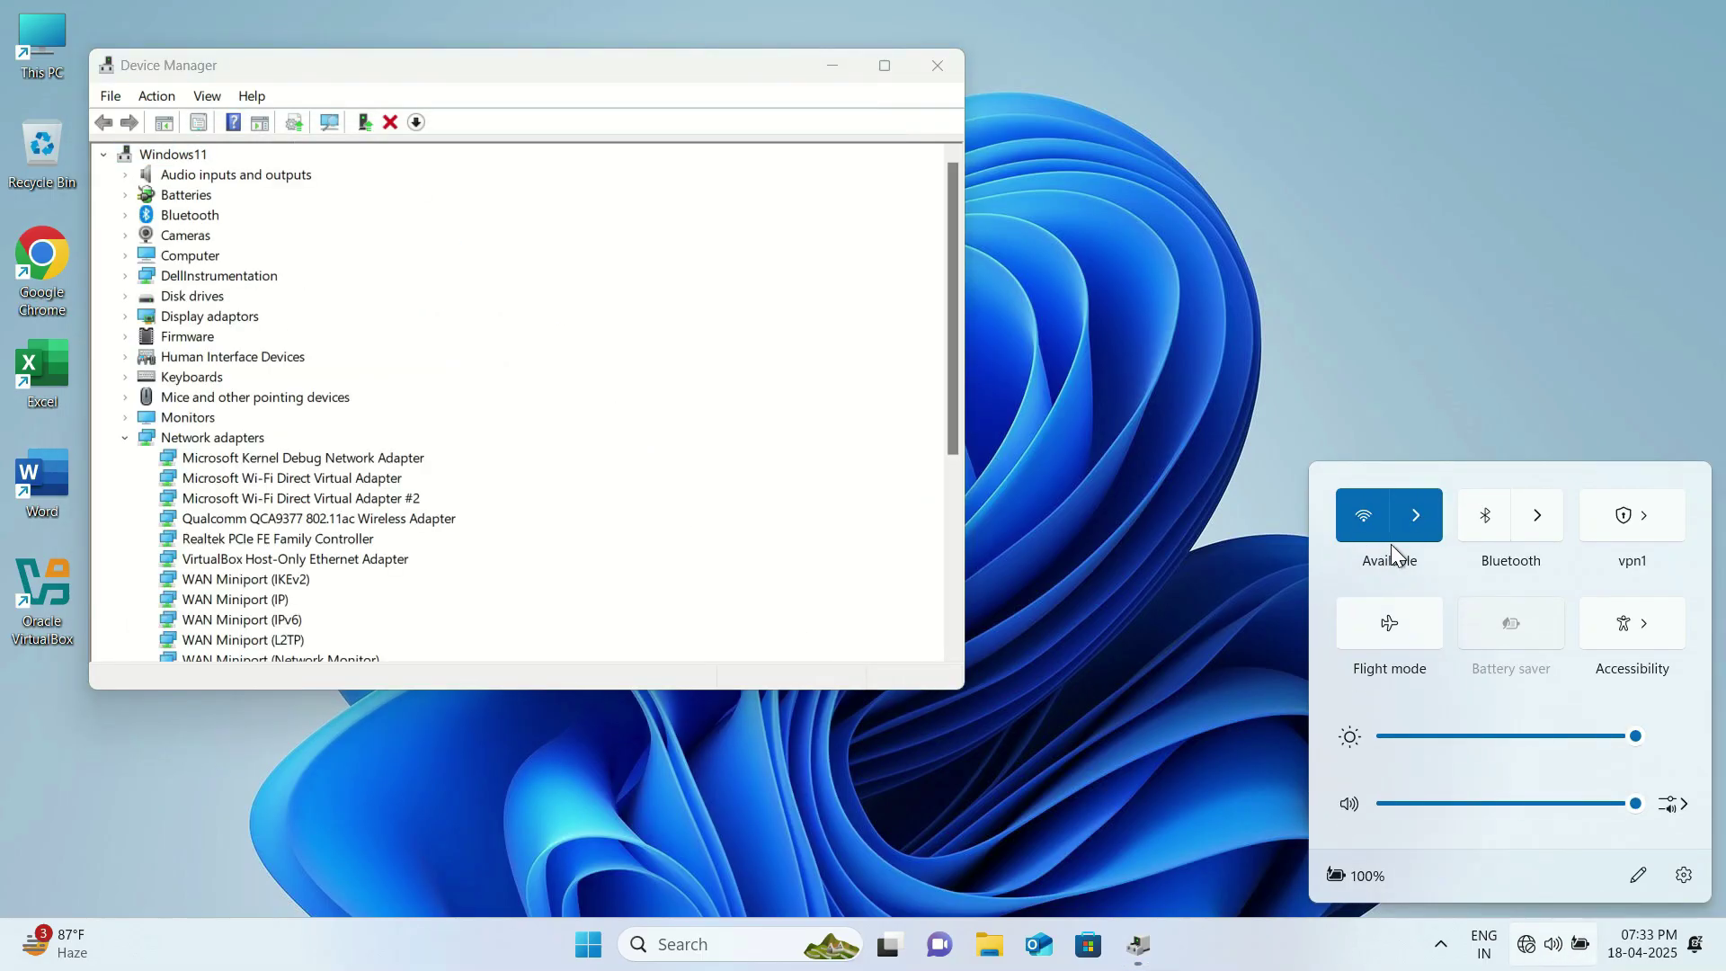
pyautogui.click(1414, 520)
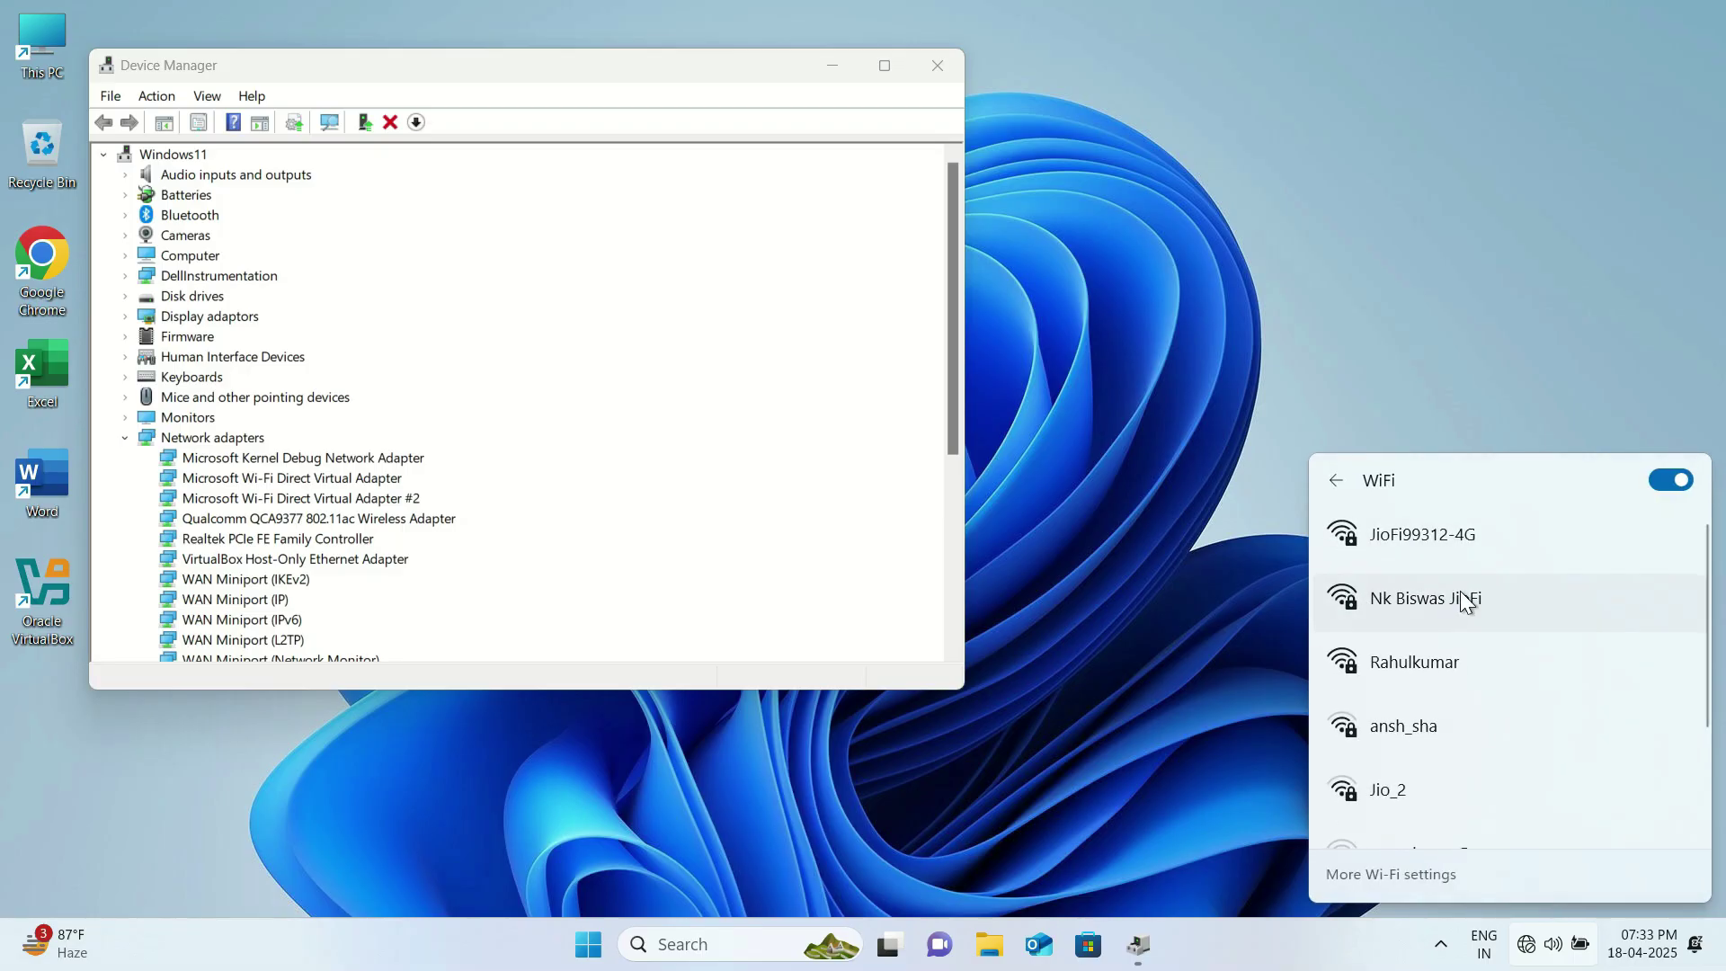
pyautogui.click(1099, 559)
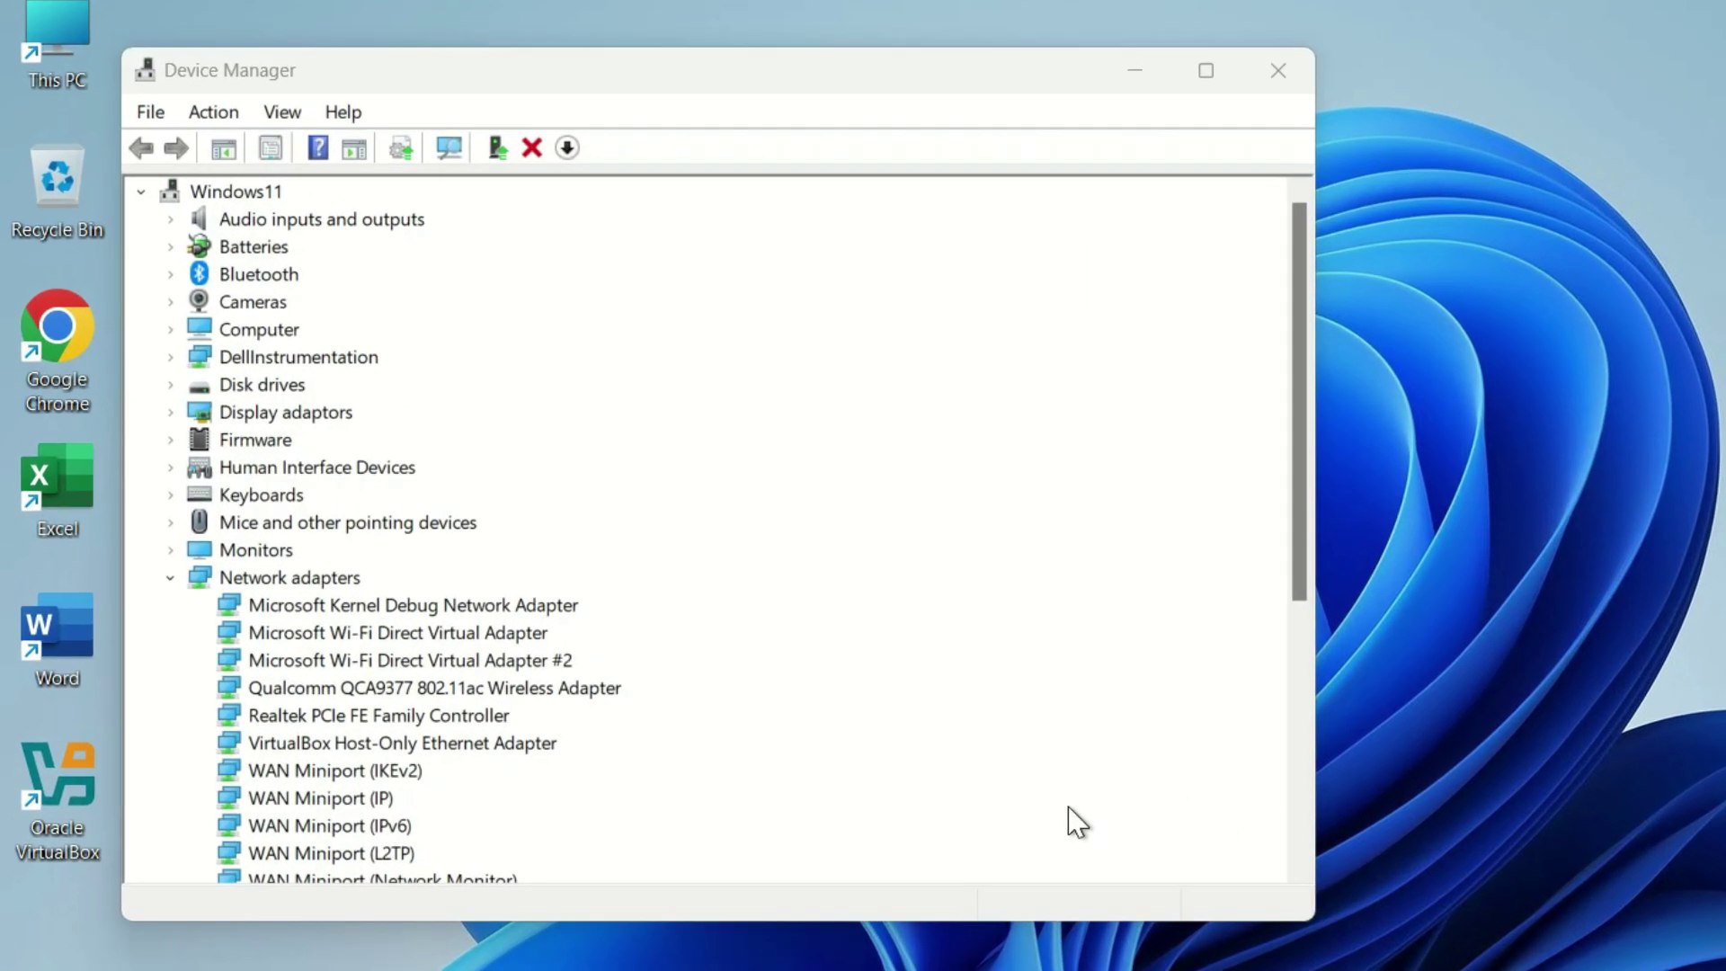
# - Uninstall the Qualcomm QCA9377 wireless adapter from Network adapters in Device Manager
pyautogui.scroll(-1, 710, 591)
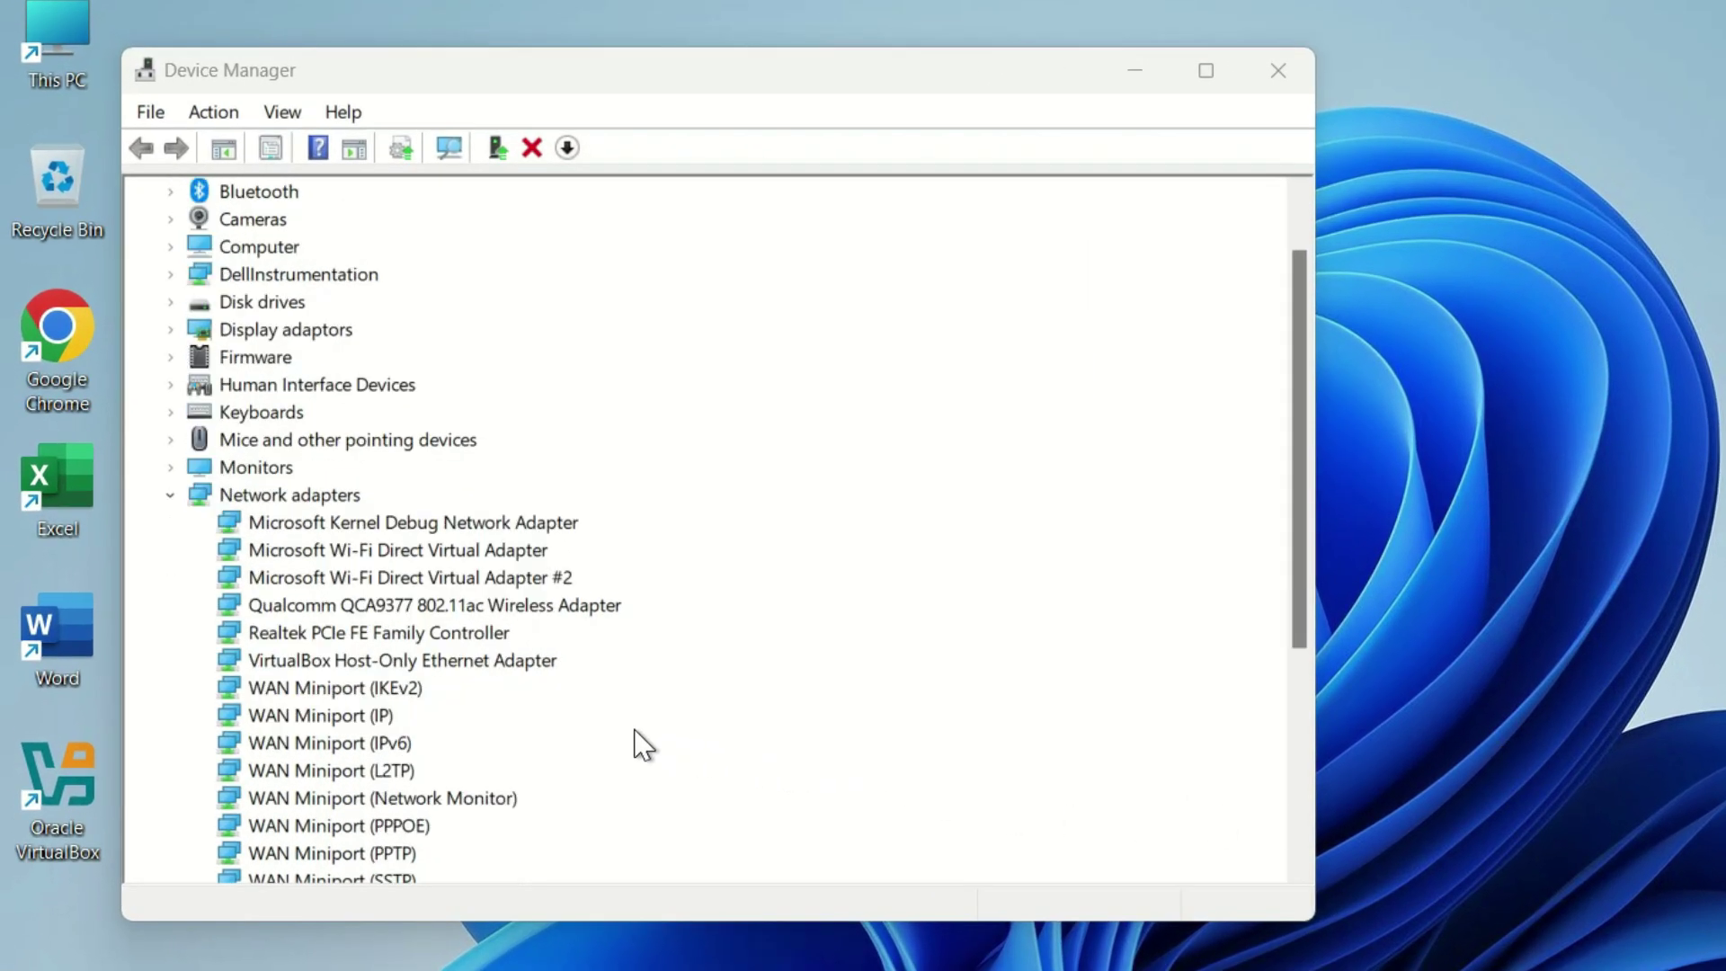
pyautogui.click(434, 609)
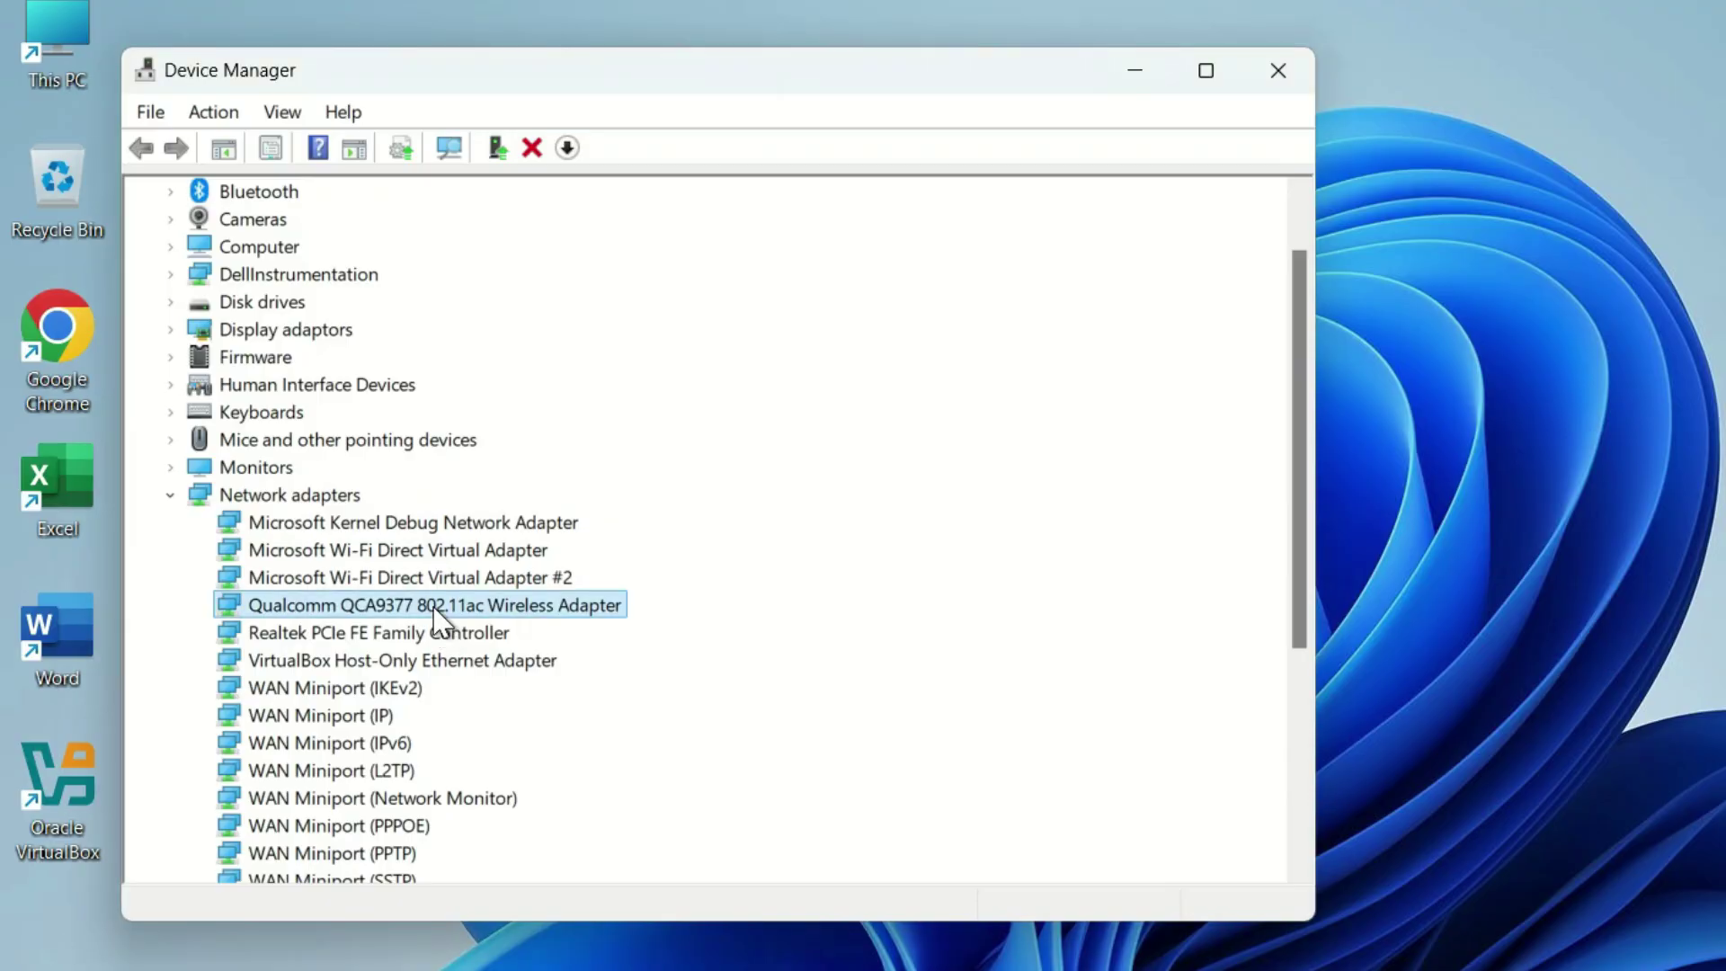
pyautogui.rightClick(435, 620)
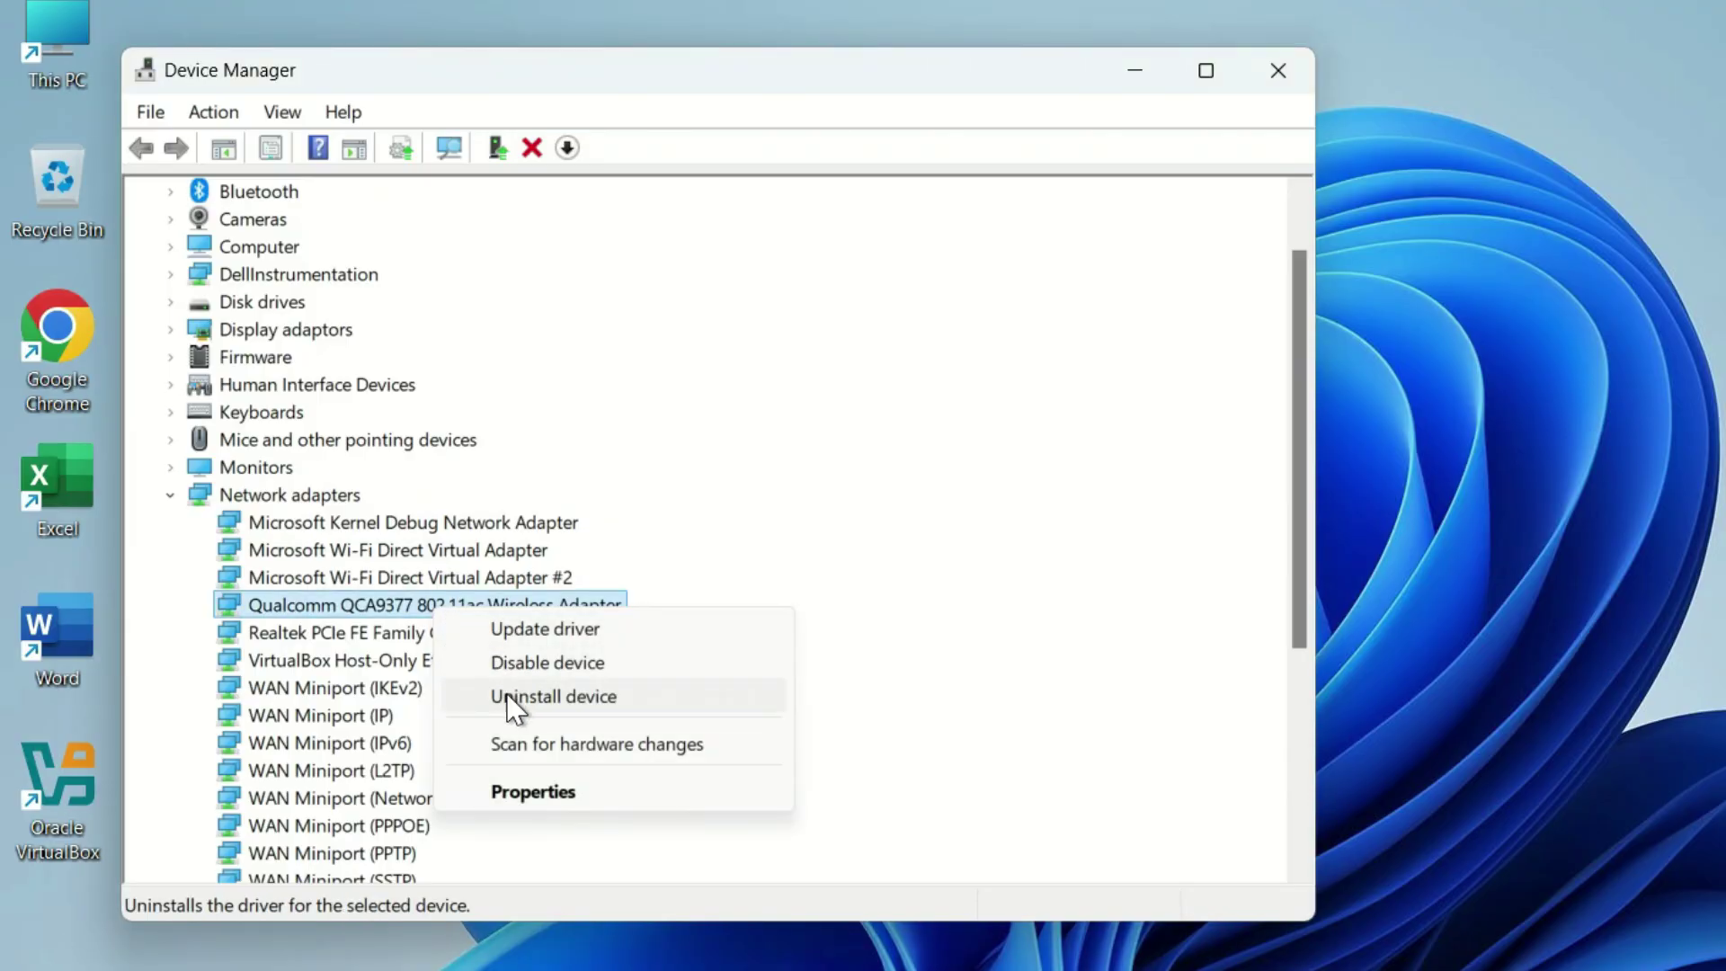
pyautogui.click(537, 698)
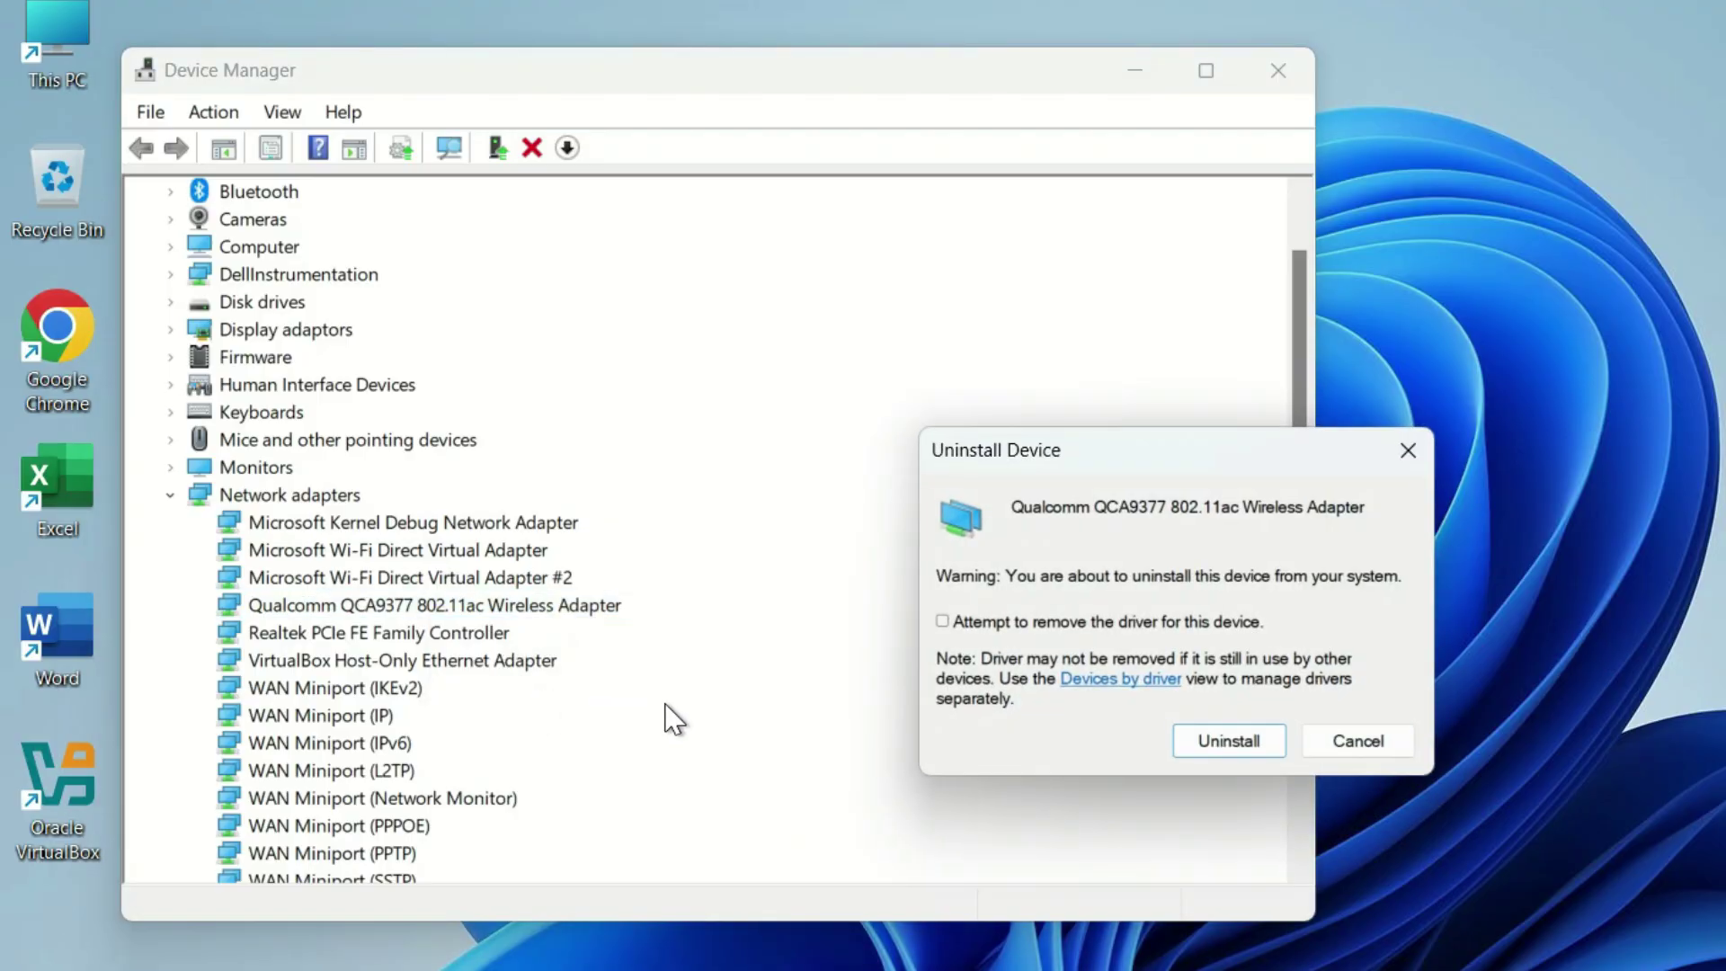
pyautogui.click(1236, 743)
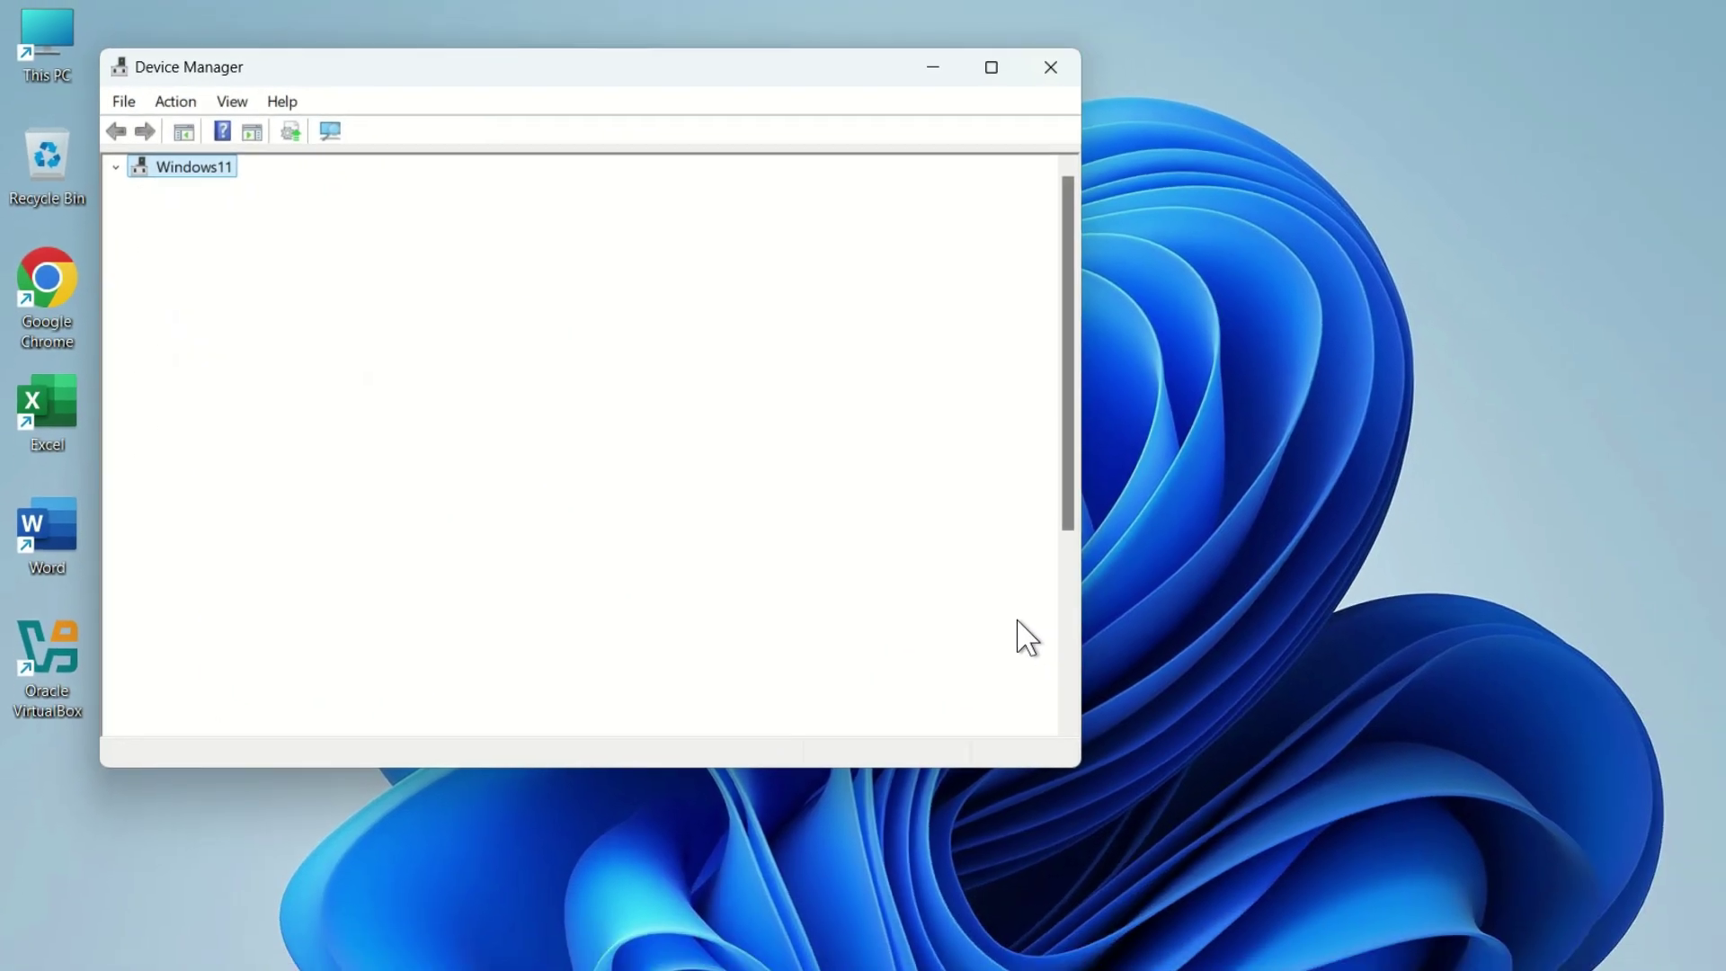
pyautogui.scroll(-2, 674, 526)
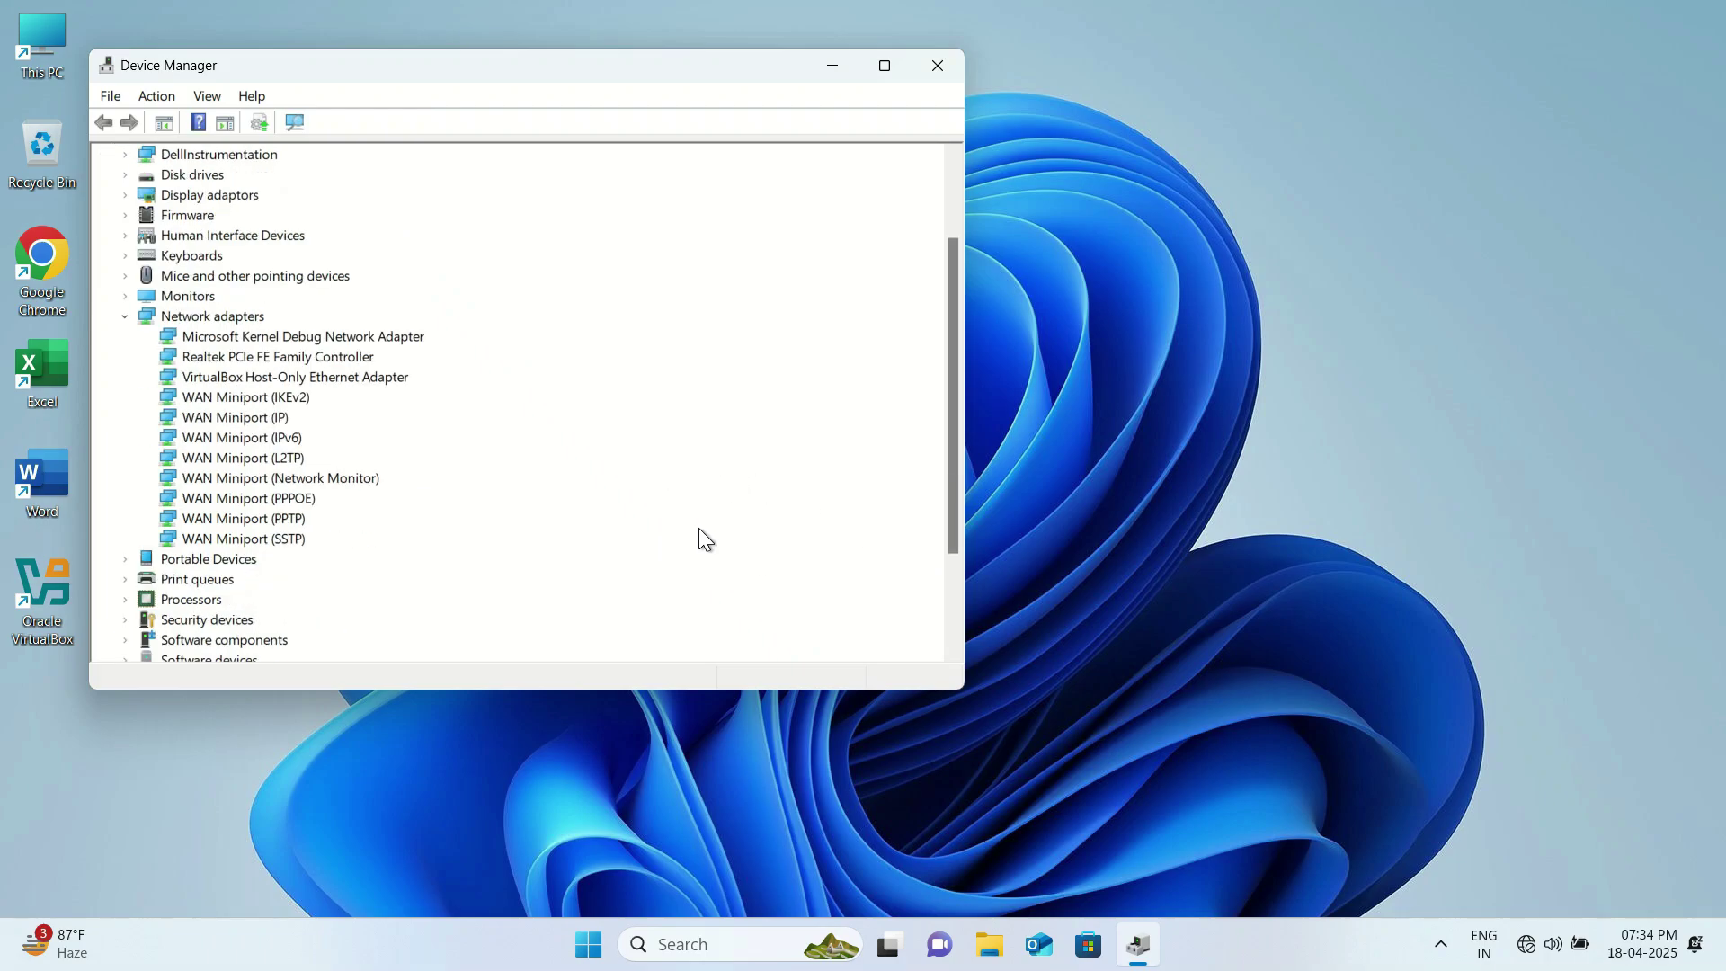
# - Close Device Manager and restart Windows from the Start menu power options
pyautogui.click(939, 66)
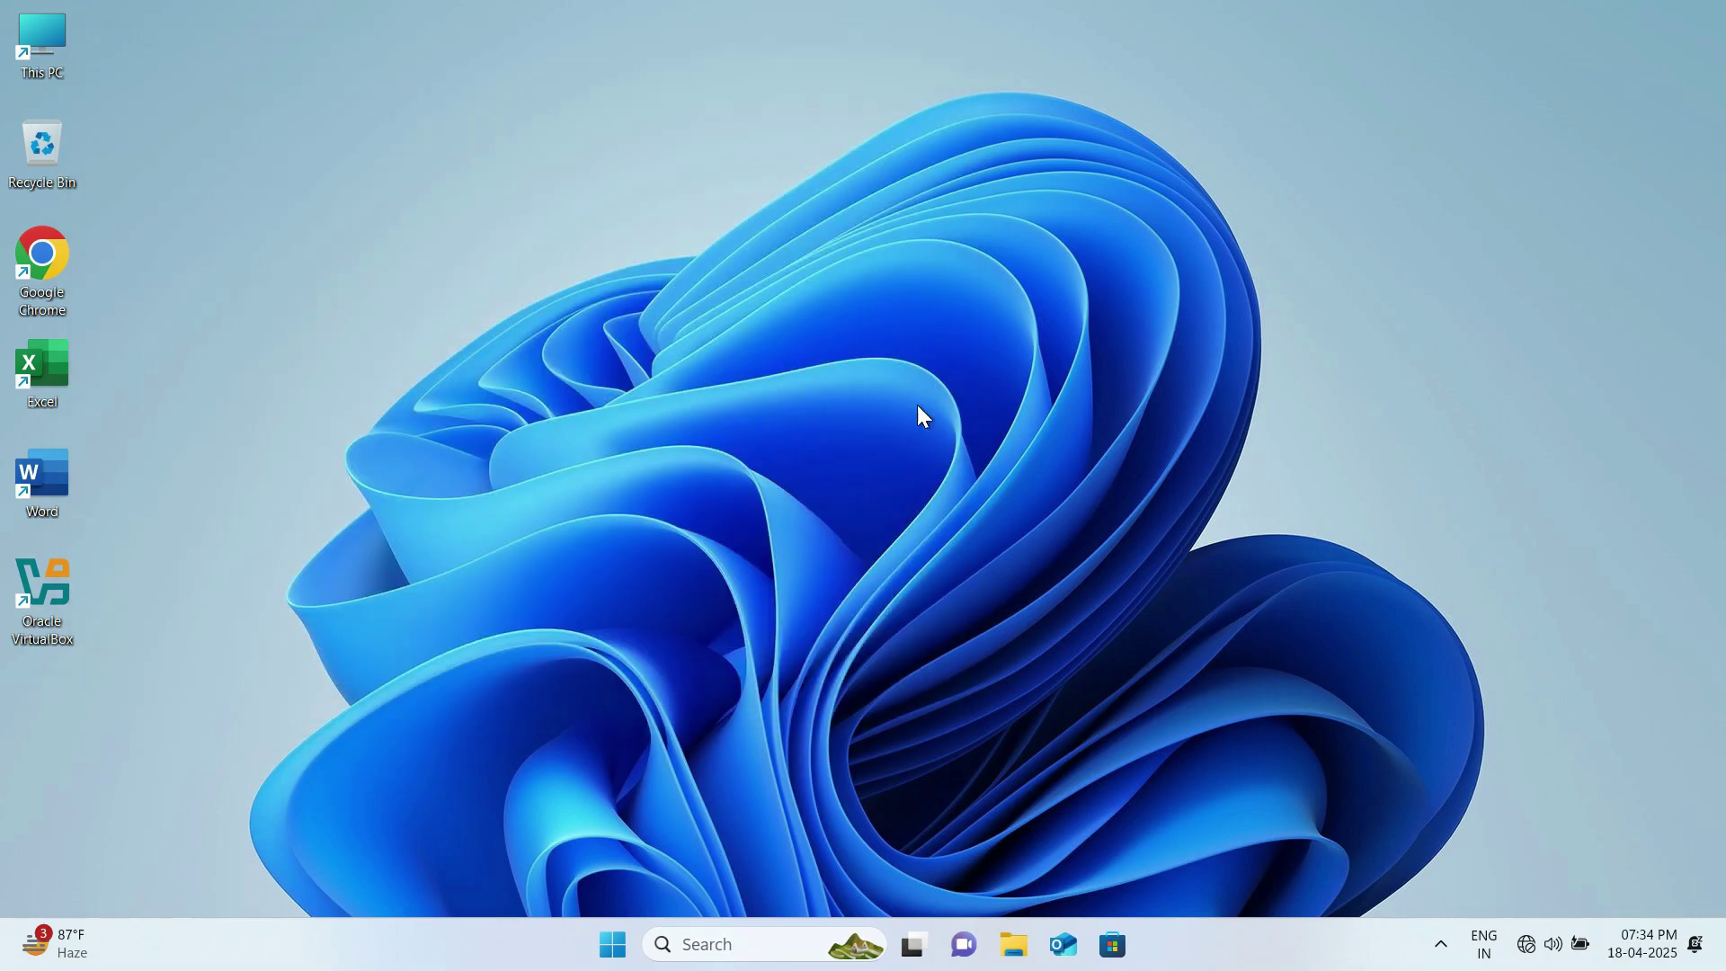
pyautogui.click(612, 944)
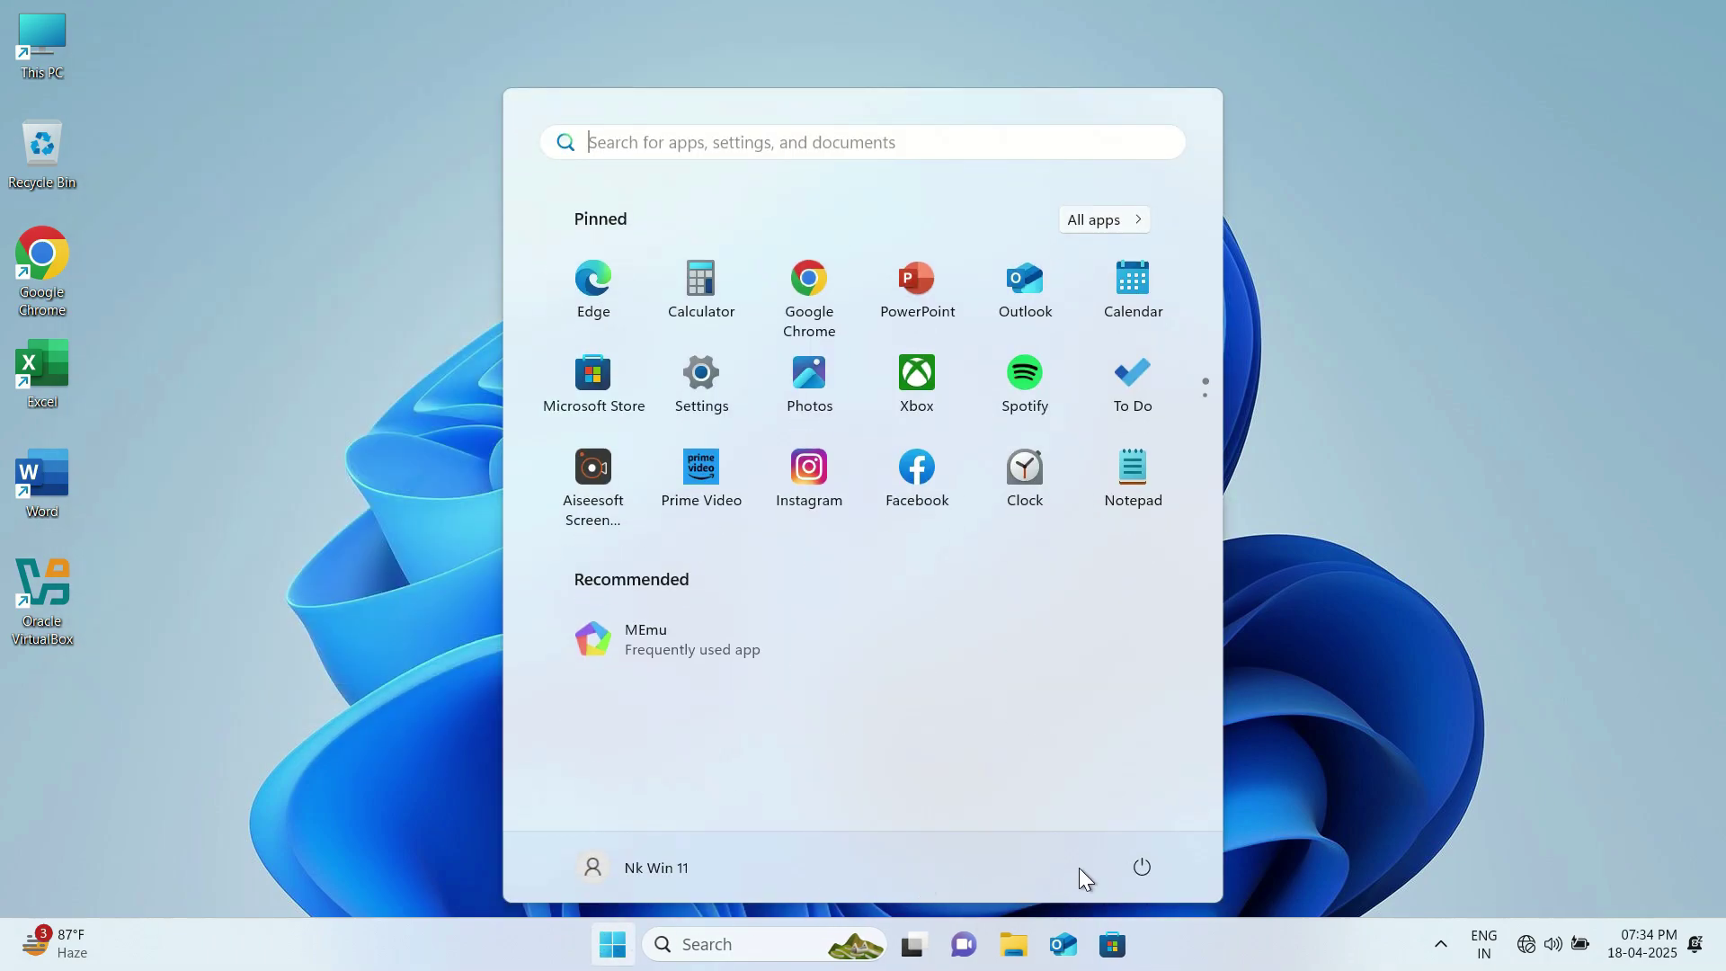
pyautogui.click(1144, 868)
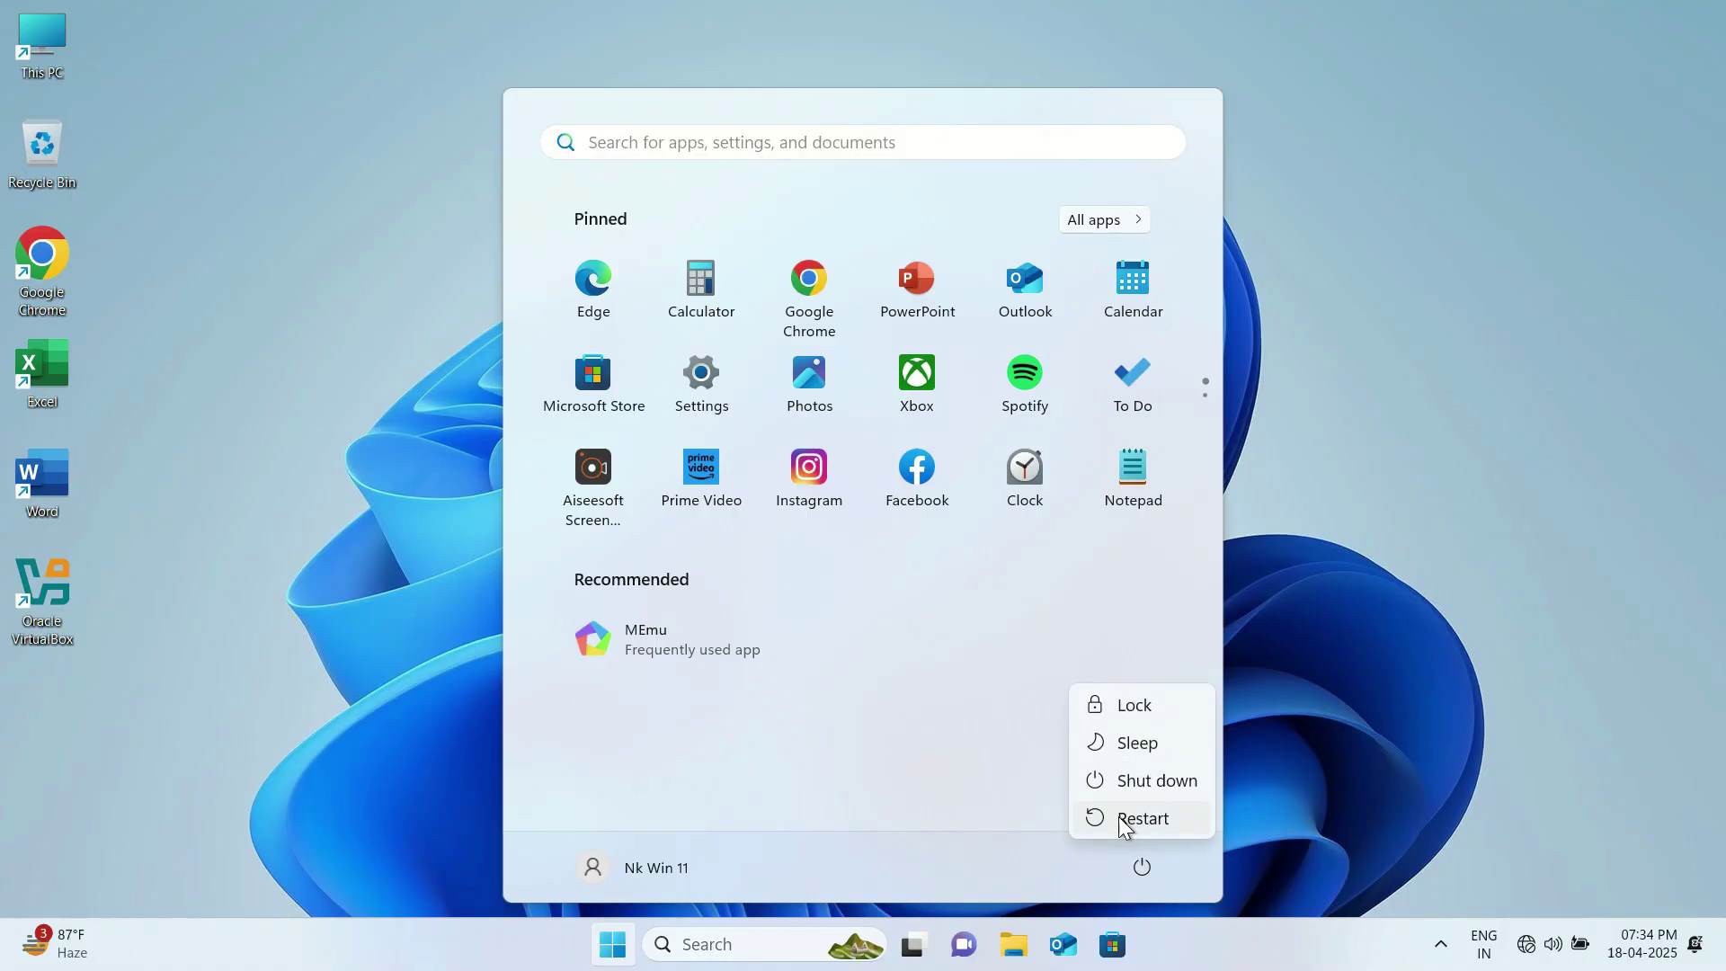
pyautogui.click(1151, 822)
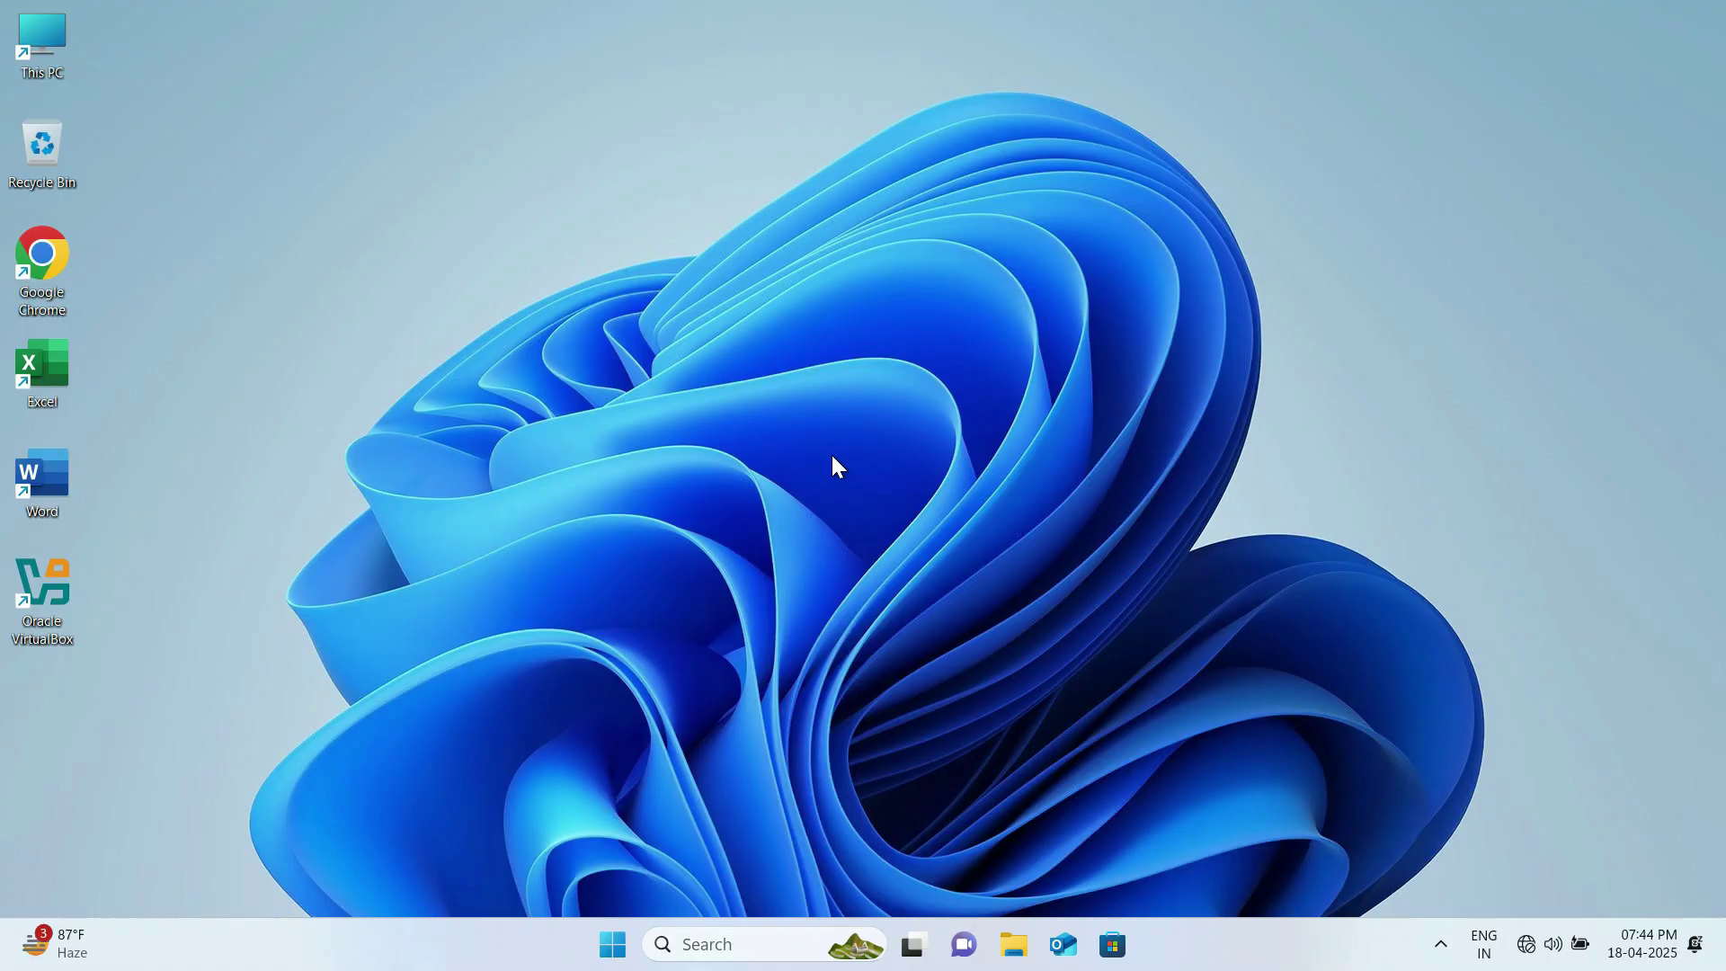
# - Launch Command Prompt as administrator via a 'cmd' search and reposition its window
pyautogui.click(775, 944)
pyautogui.write('cmd')
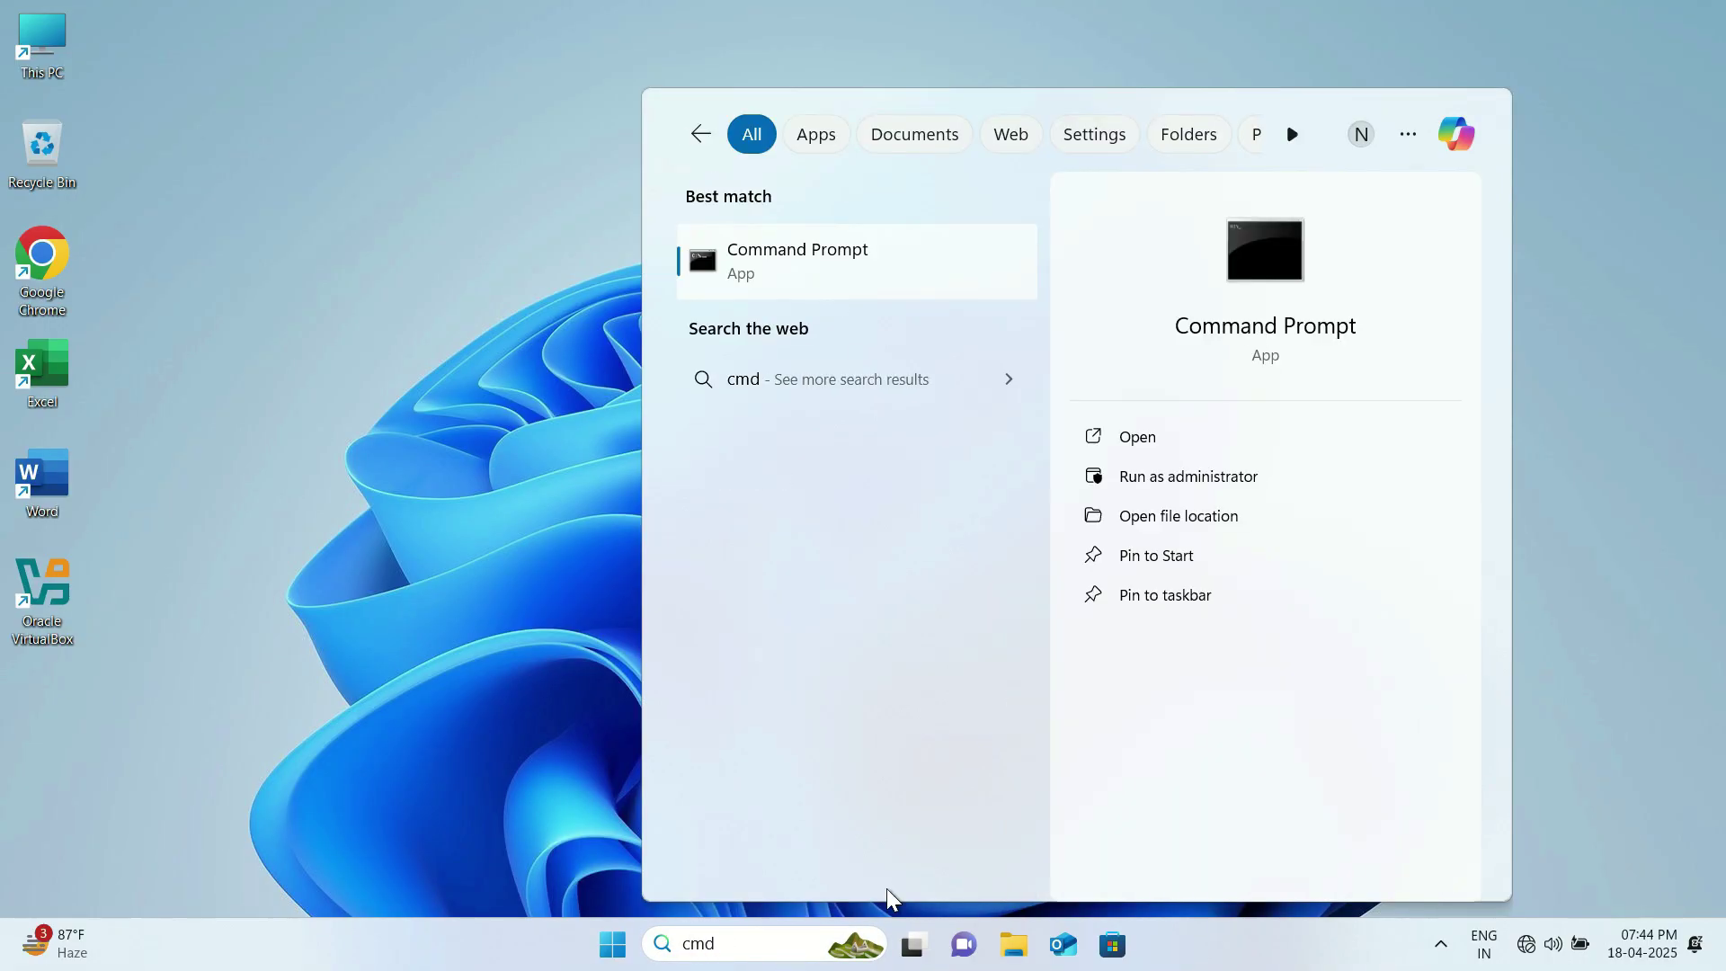
pyautogui.click(1169, 476)
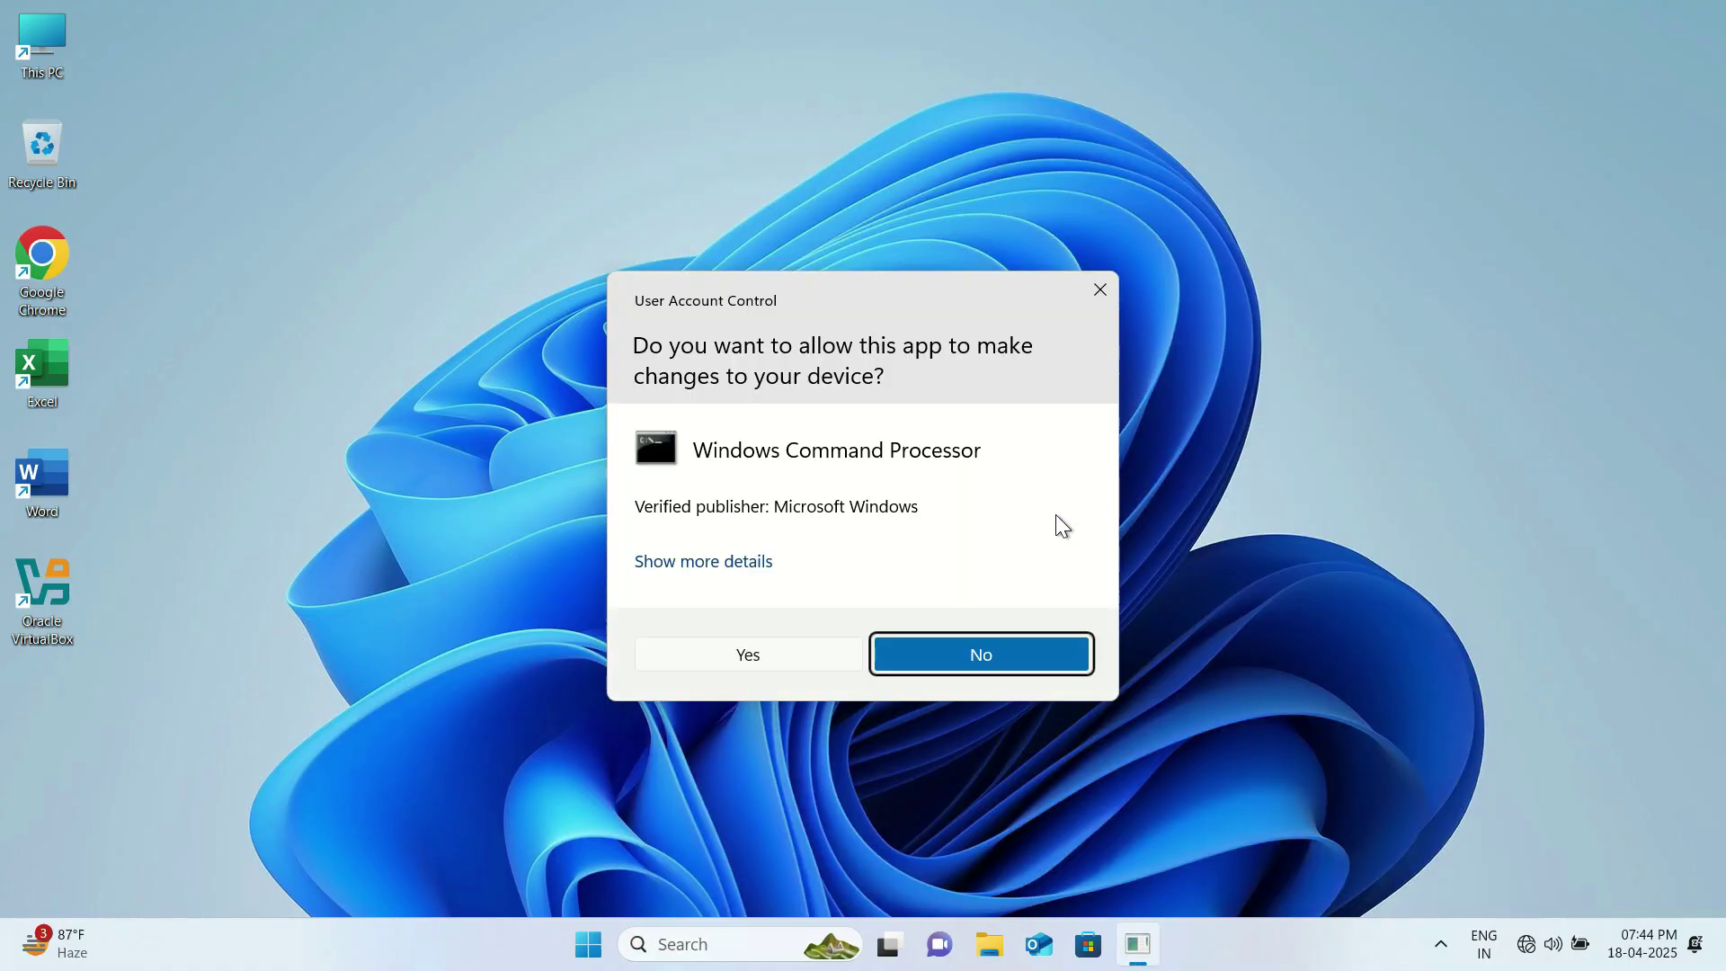
pyautogui.click(769, 656)
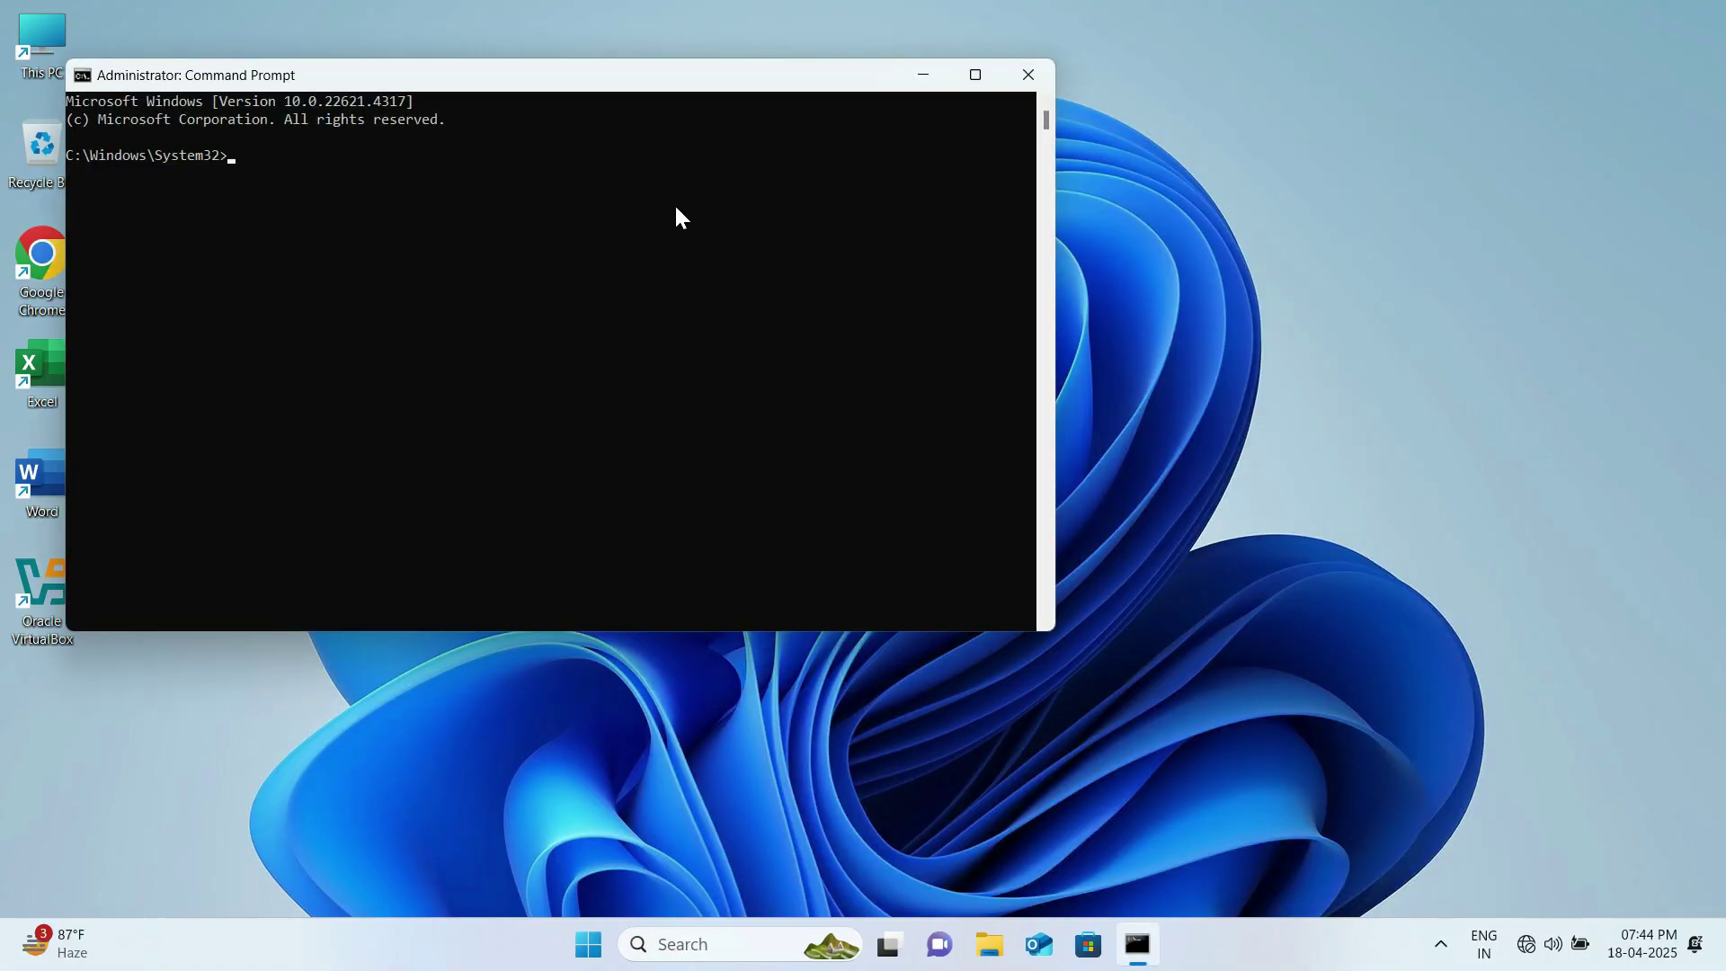
pyautogui.moveTo(661, 78); pyautogui.dragTo(821, 131)
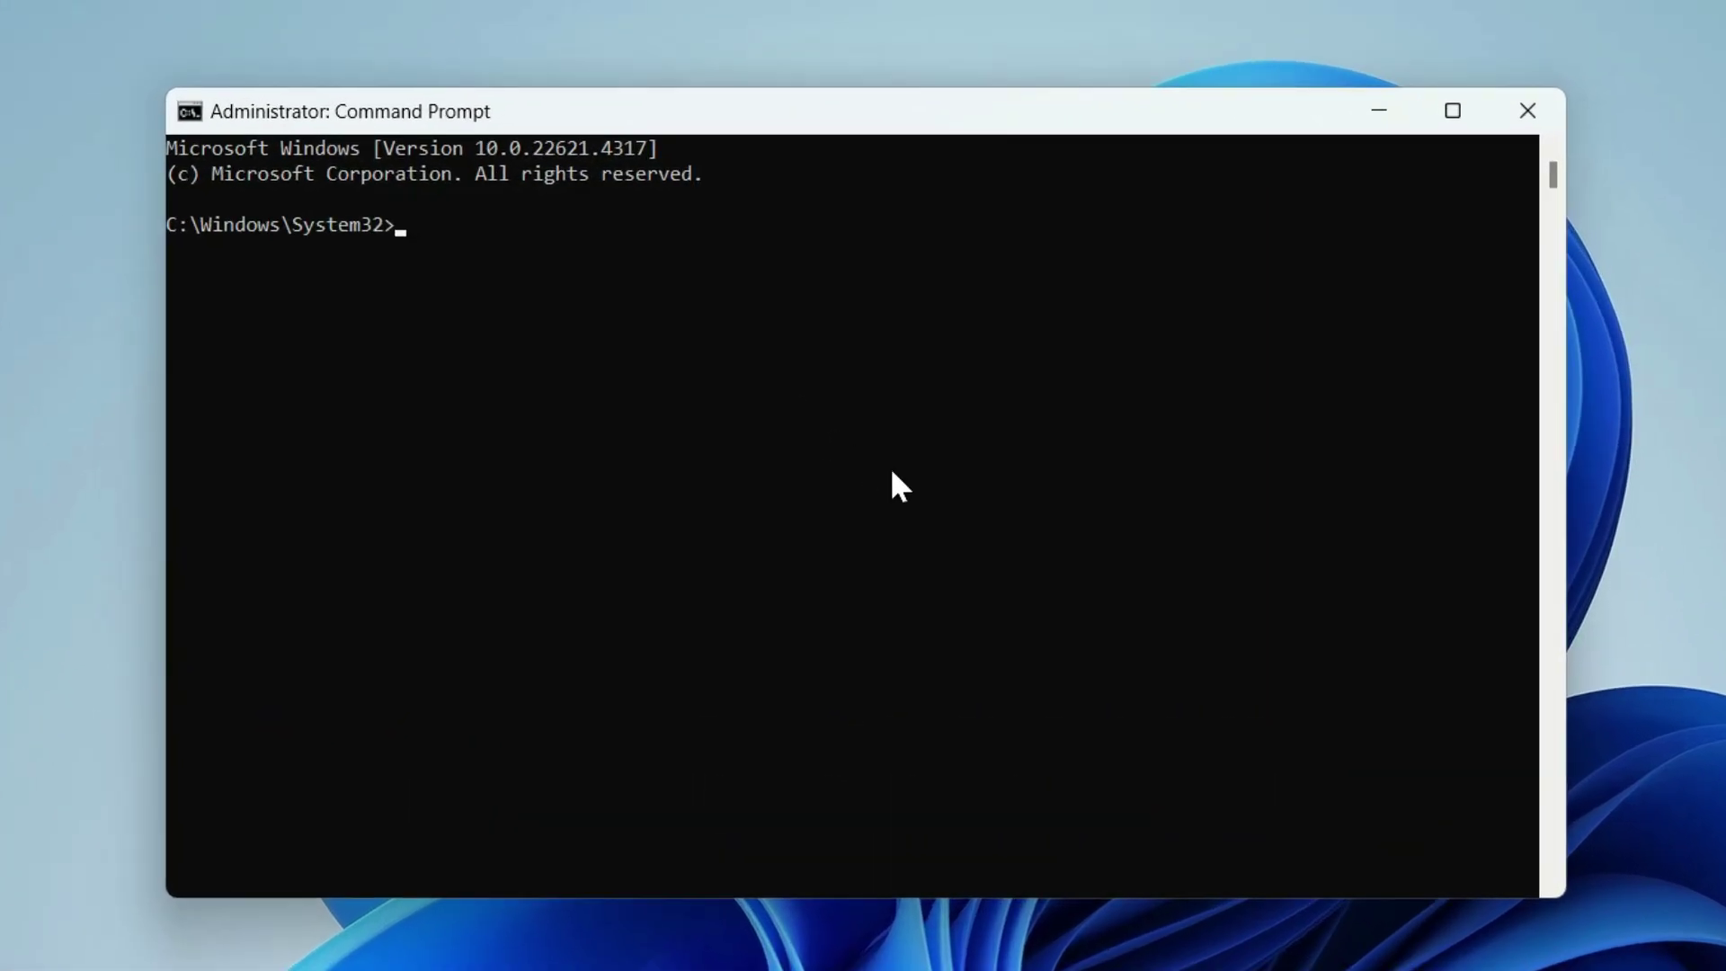
# - Run netsh winsock reset, netsh int ip reset and ipconfig /flushdns in the console
pyautogui.click(759, 419)
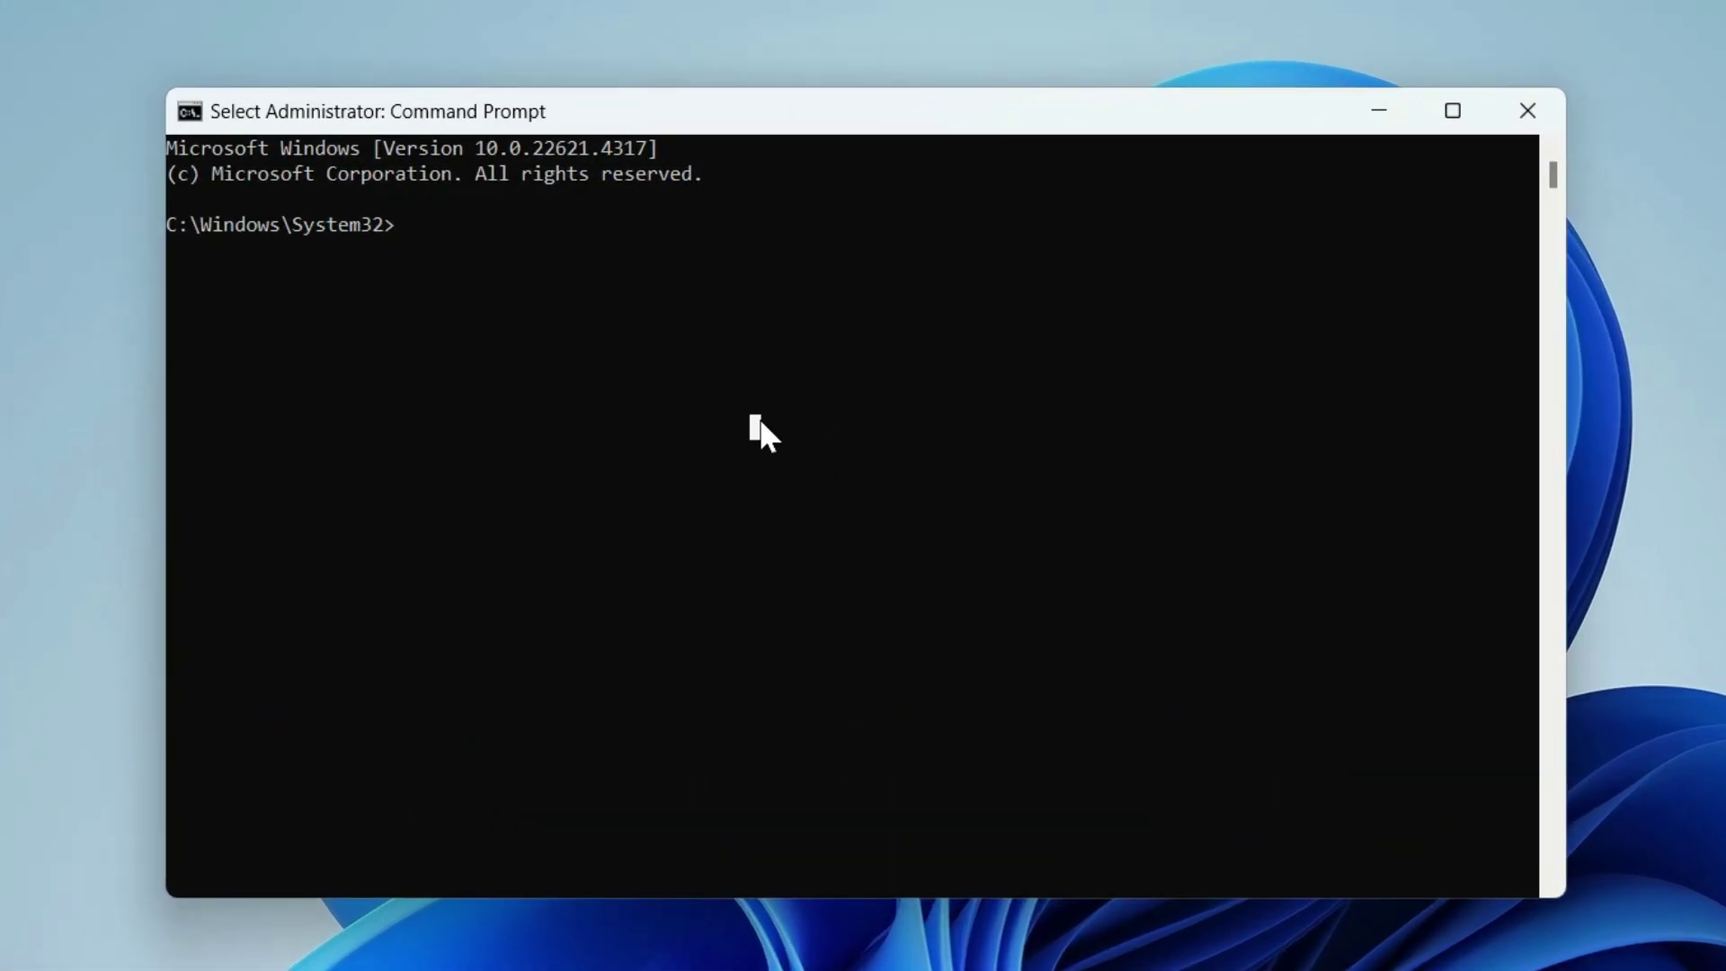
pyautogui.write('nets')
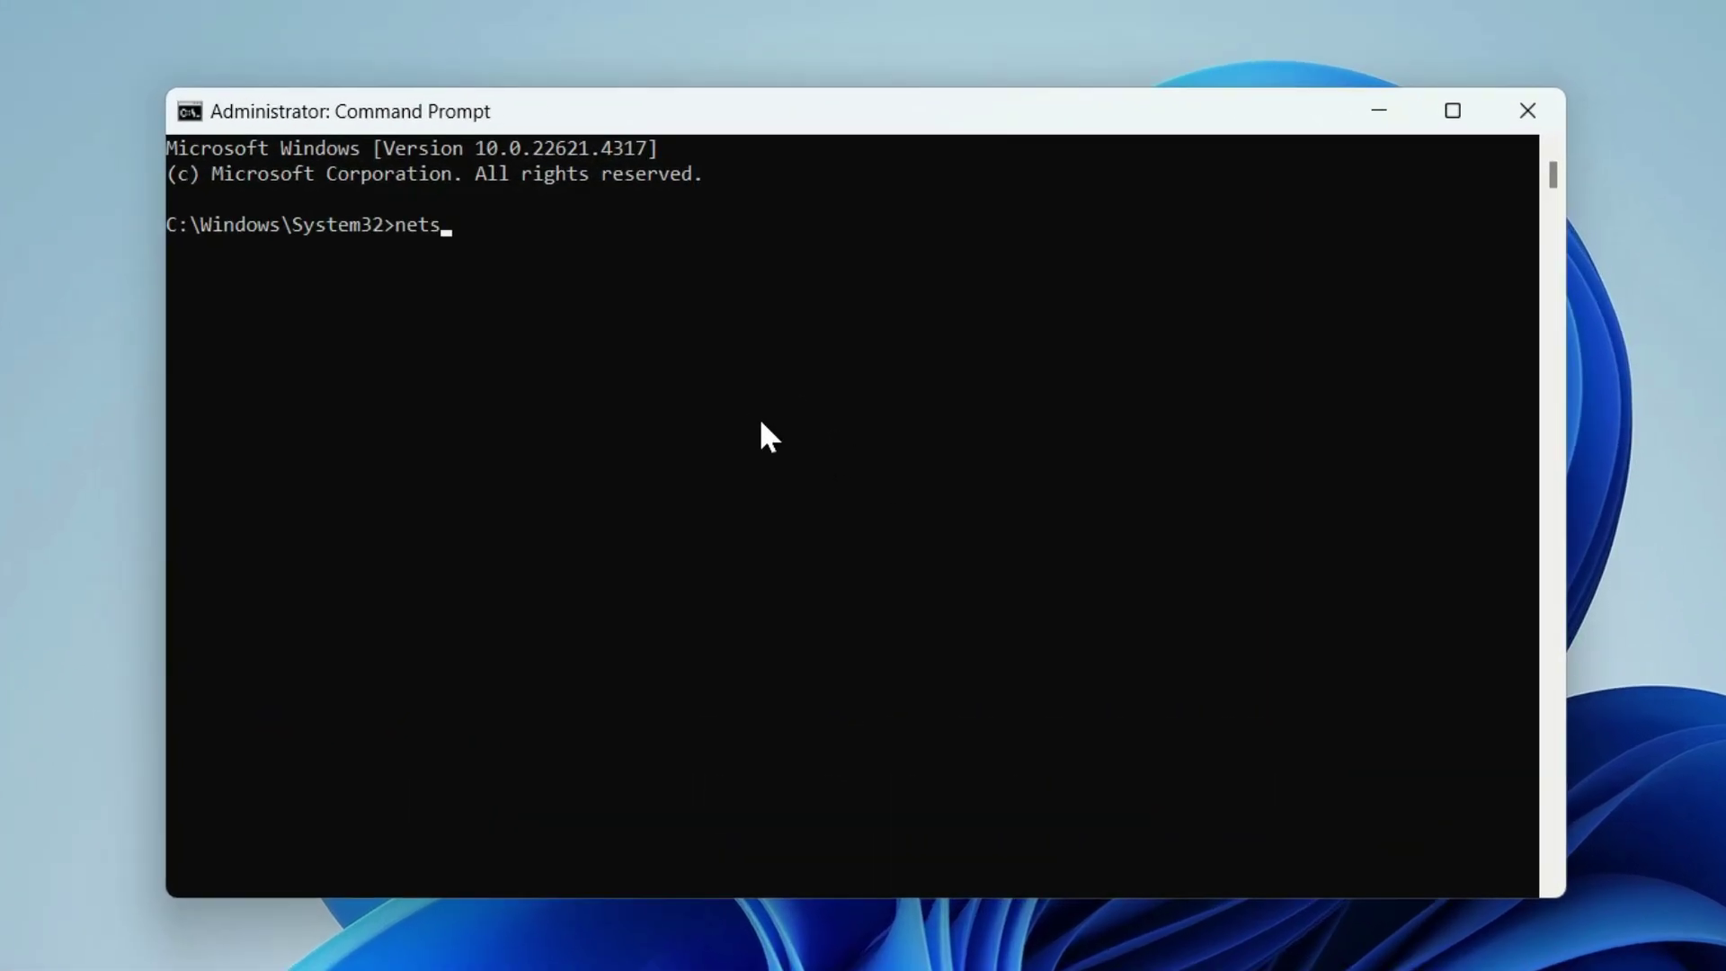
pyautogui.write('h winsock reset')
pyautogui.press('Return')
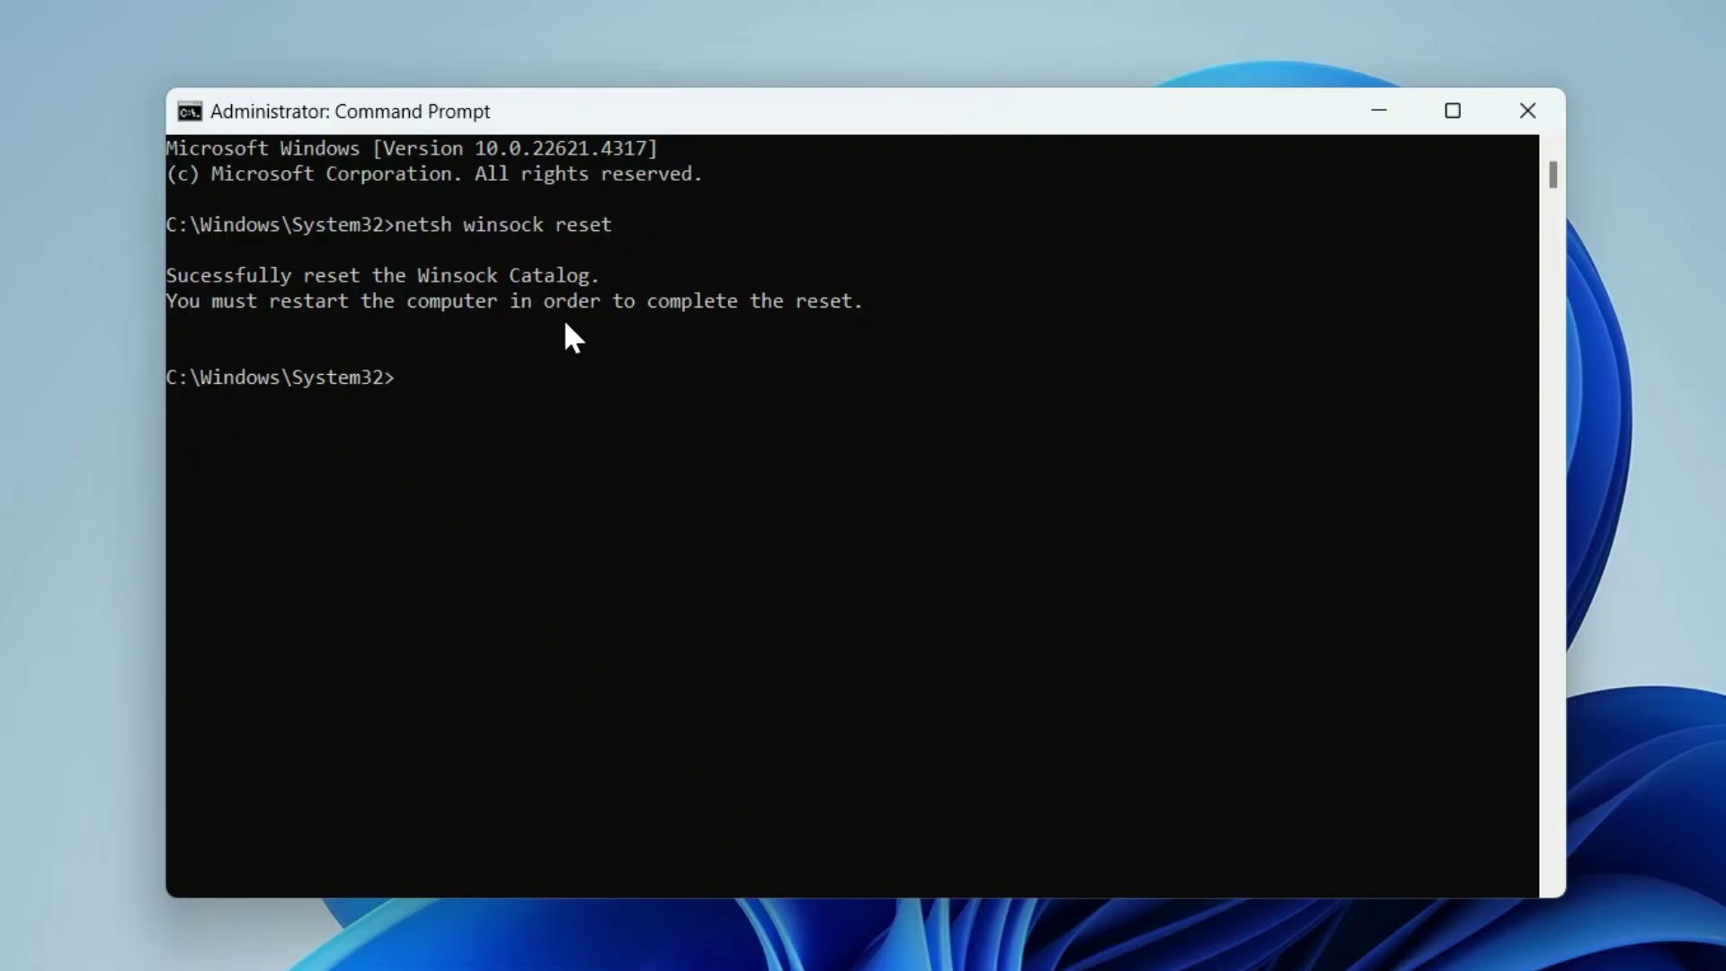
pyautogui.write('netsh int ip res')
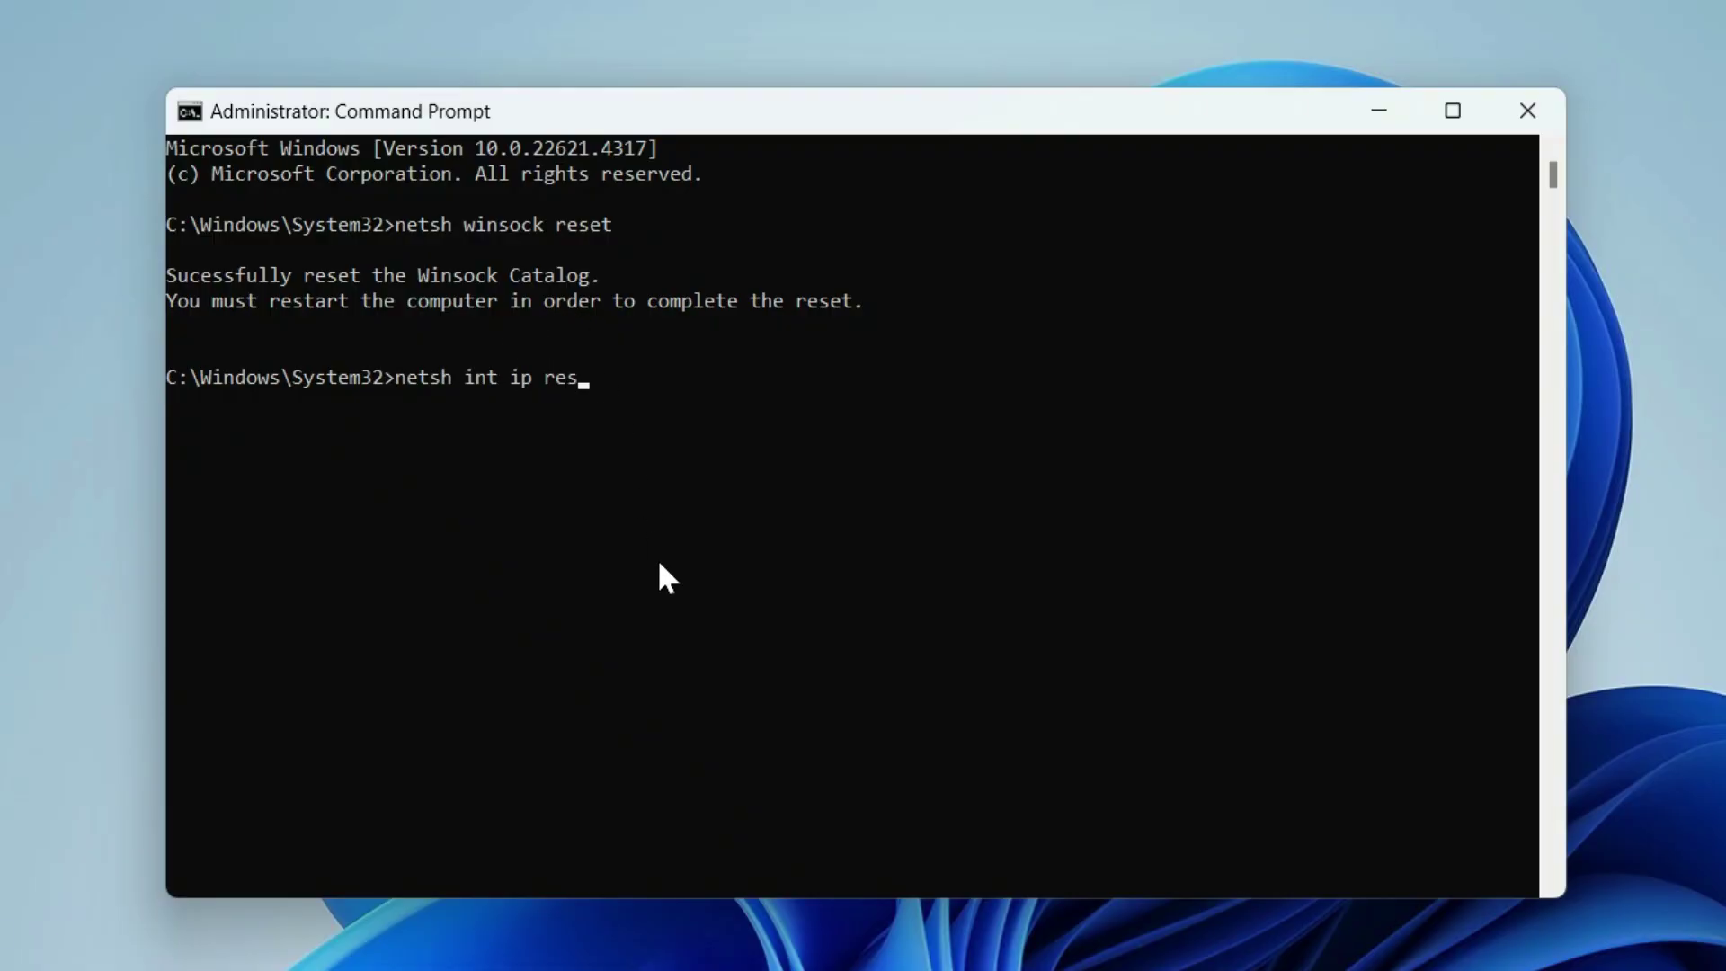
pyautogui.write('et')
pyautogui.press('Return')
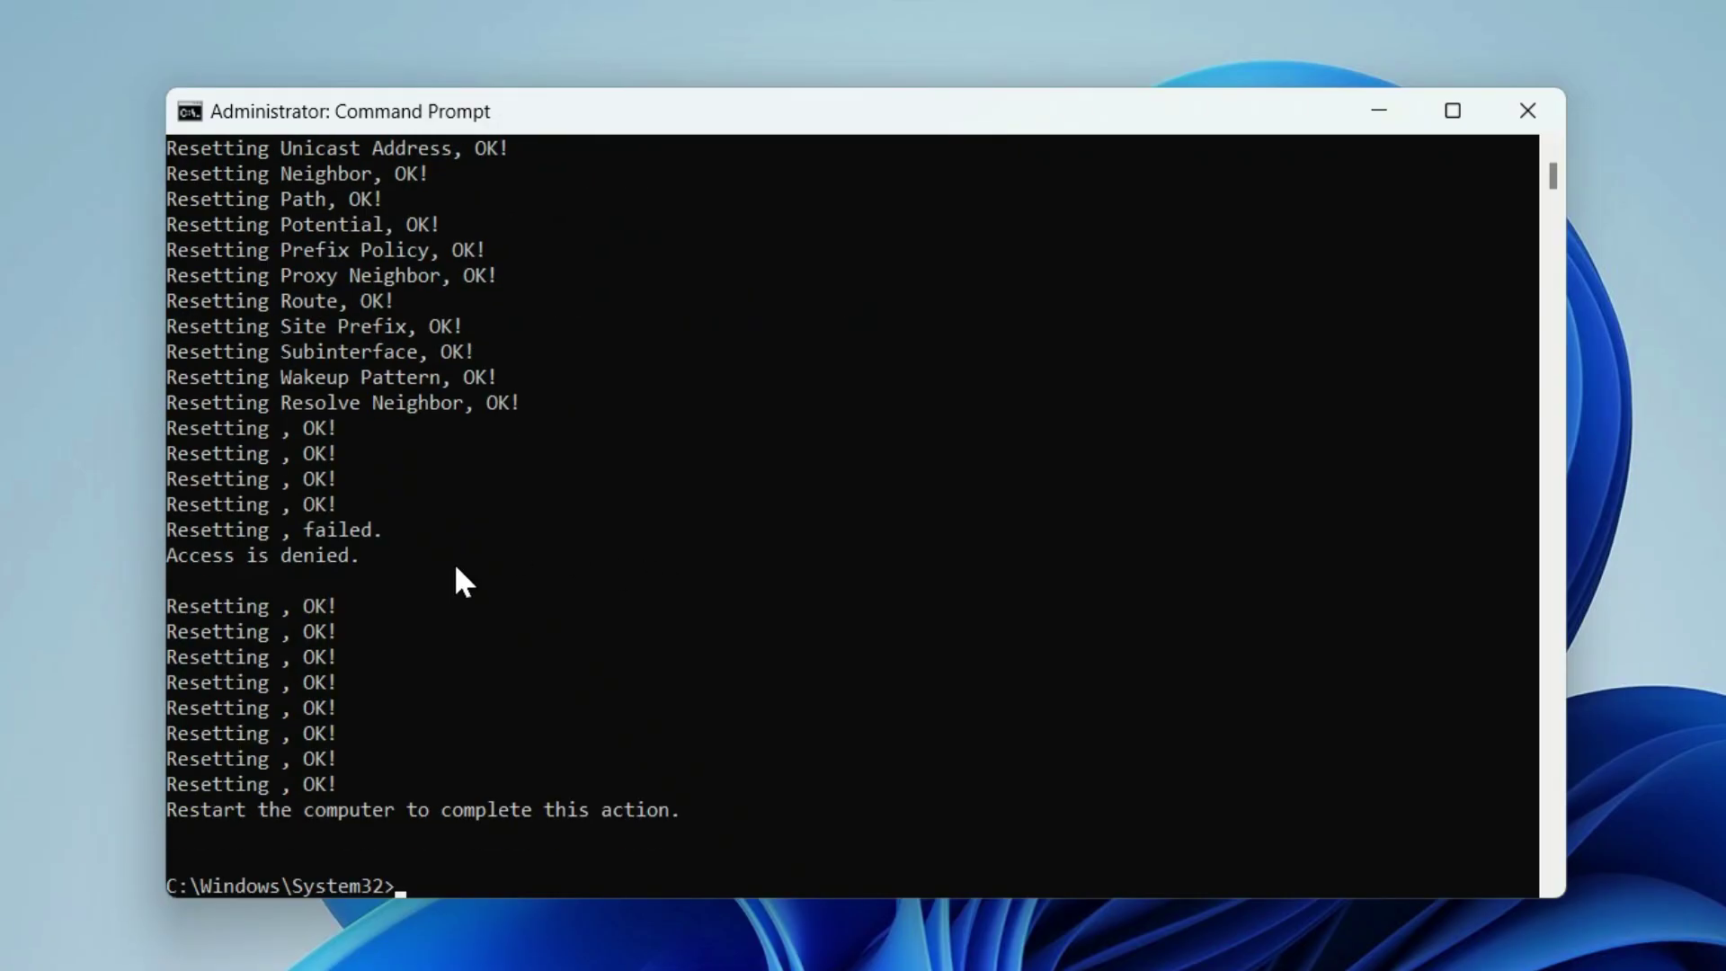
pyautogui.scroll(-6, 597, 605)
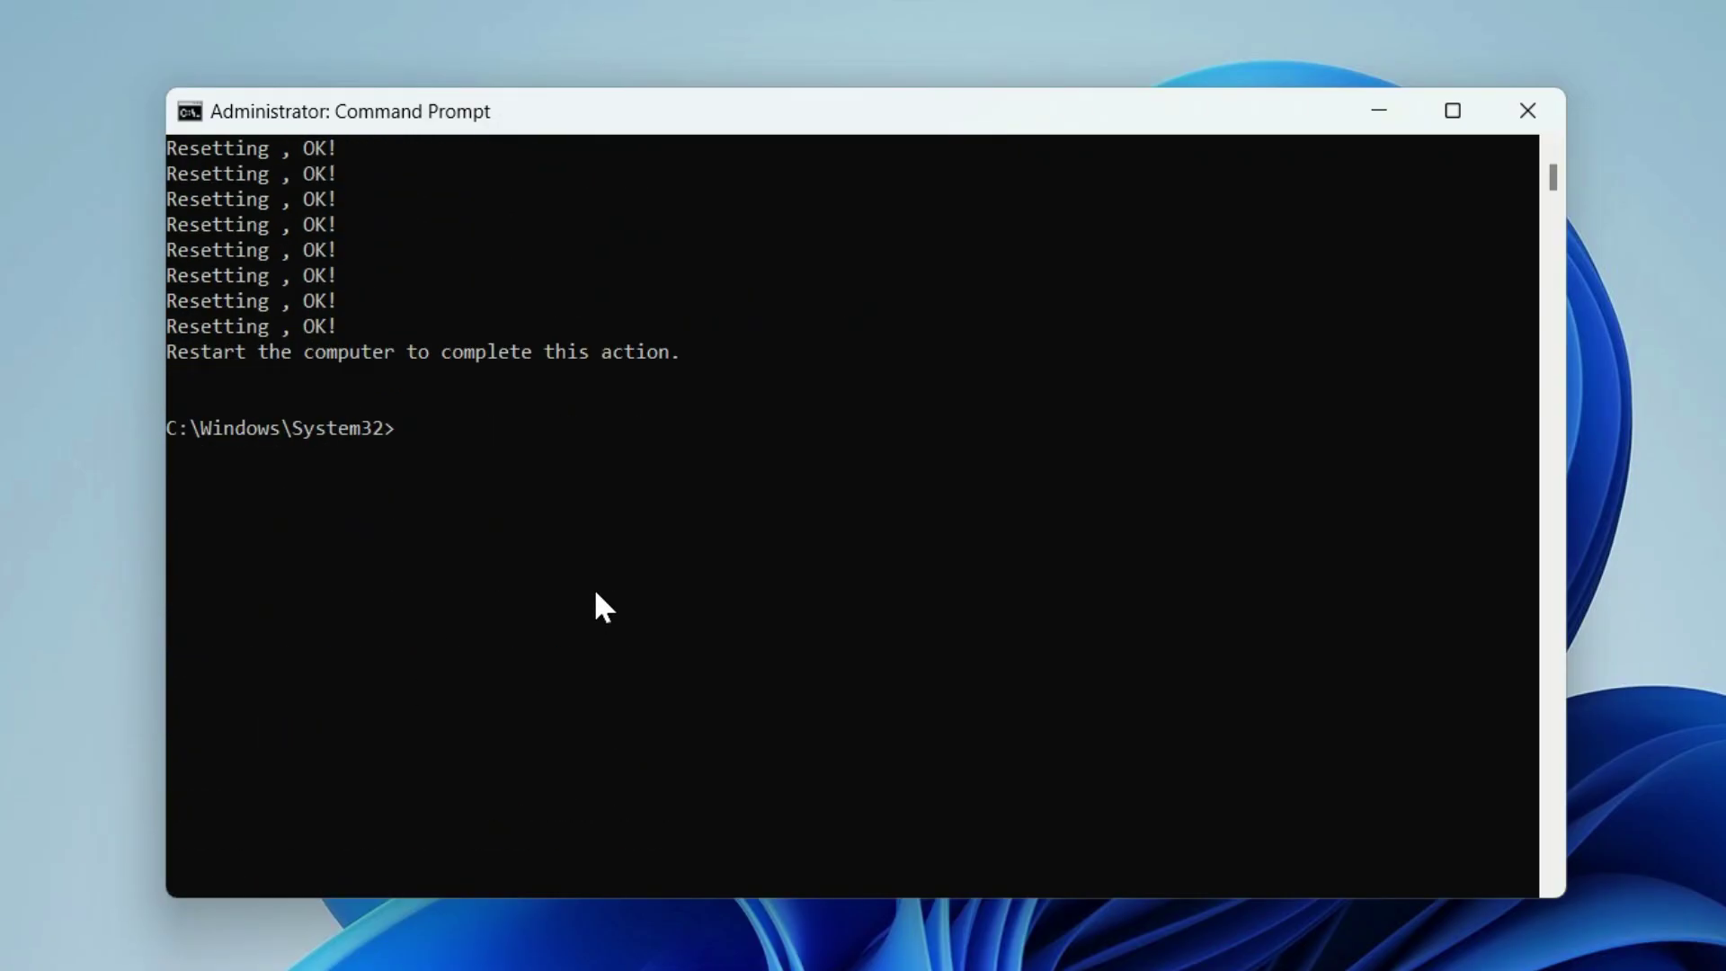
pyautogui.write('ipconfig /flushdns')
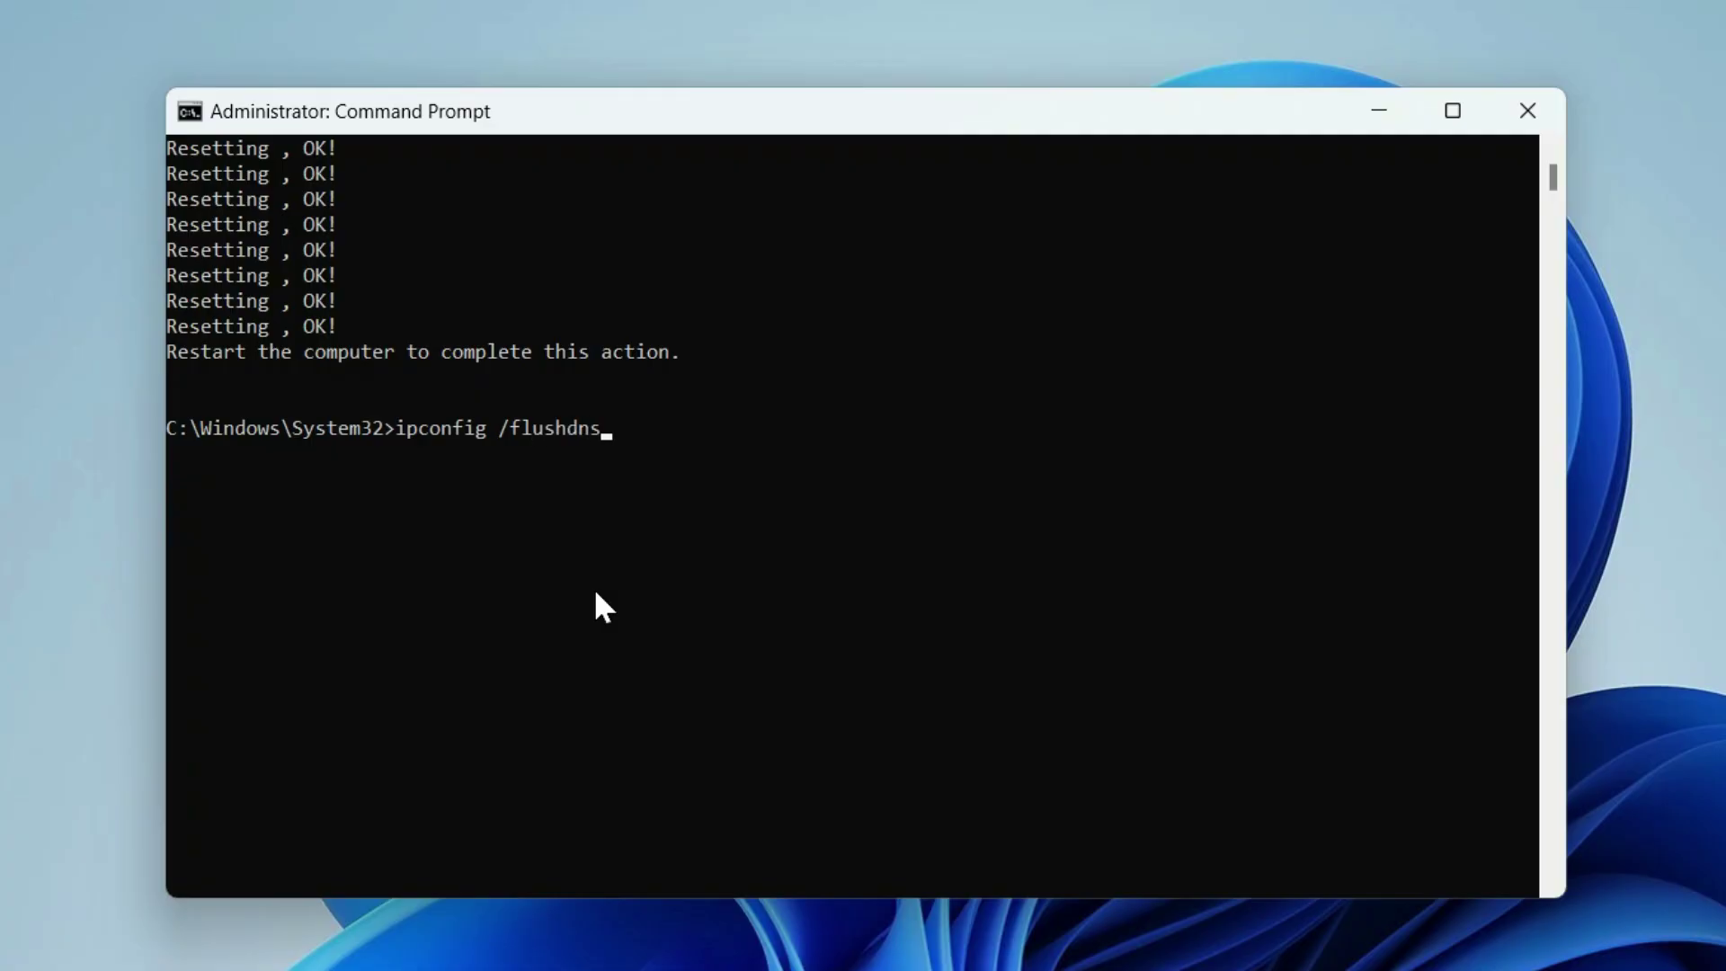
pyautogui.press('Return')
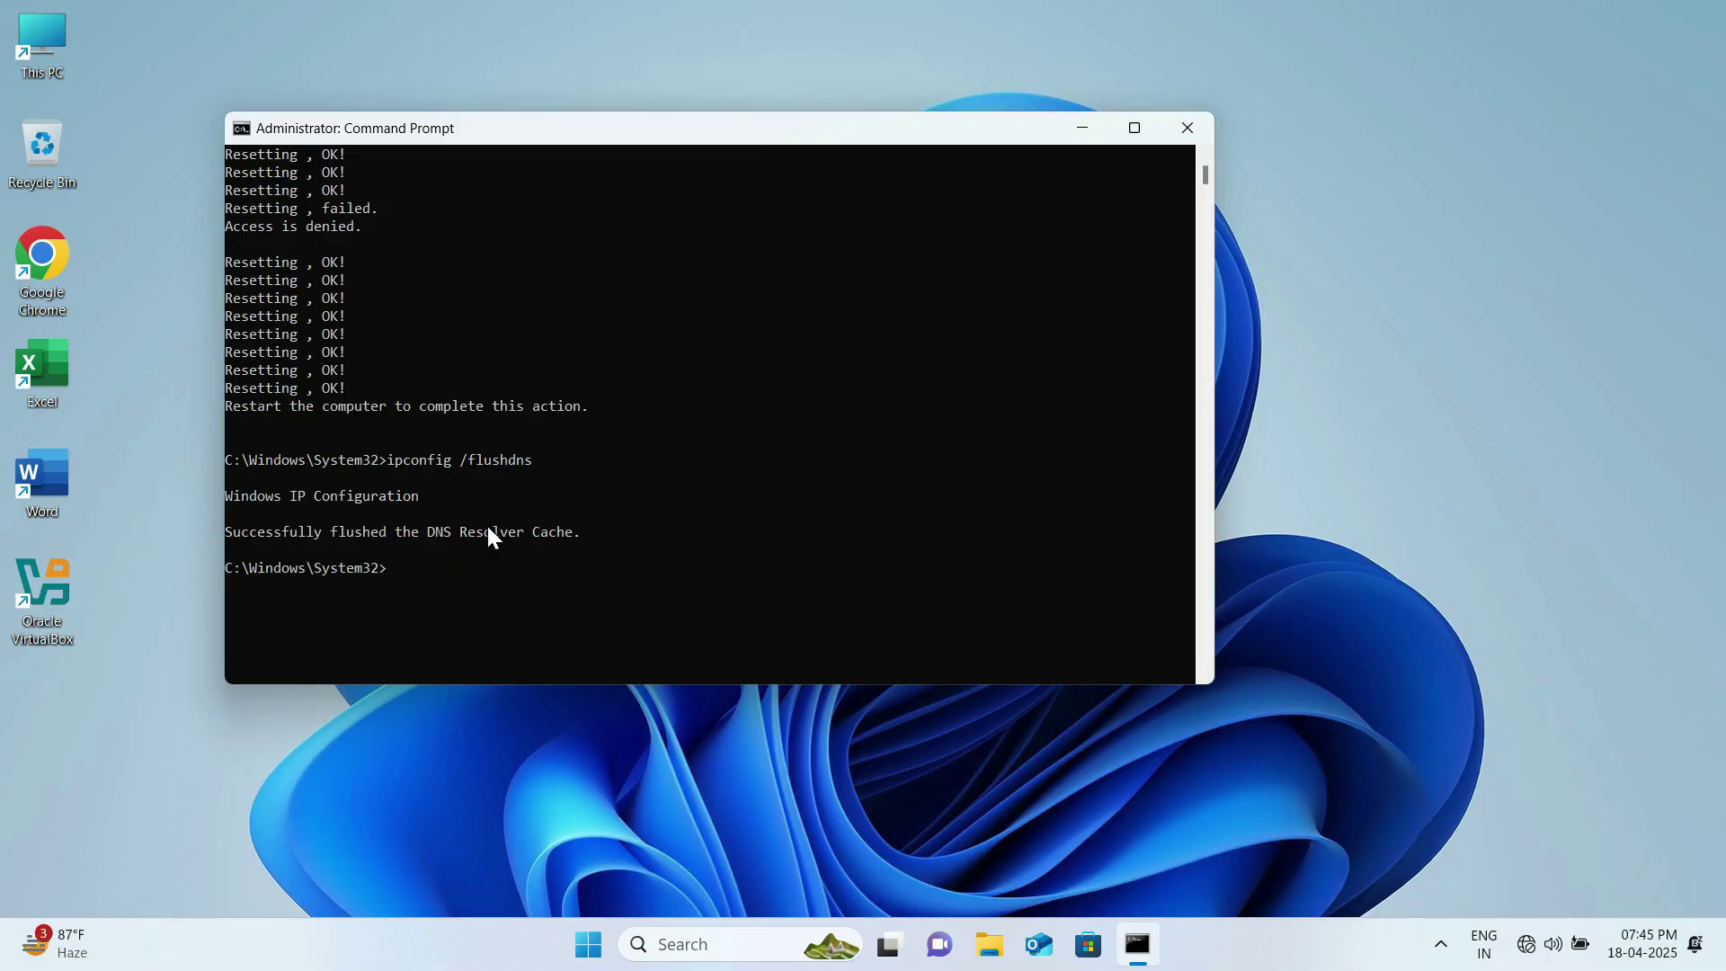
# - Close Command Prompt, turn Wi-Fi on in Quick Settings and show available networks
pyautogui.click(1190, 141)
pyautogui.click(1528, 943)
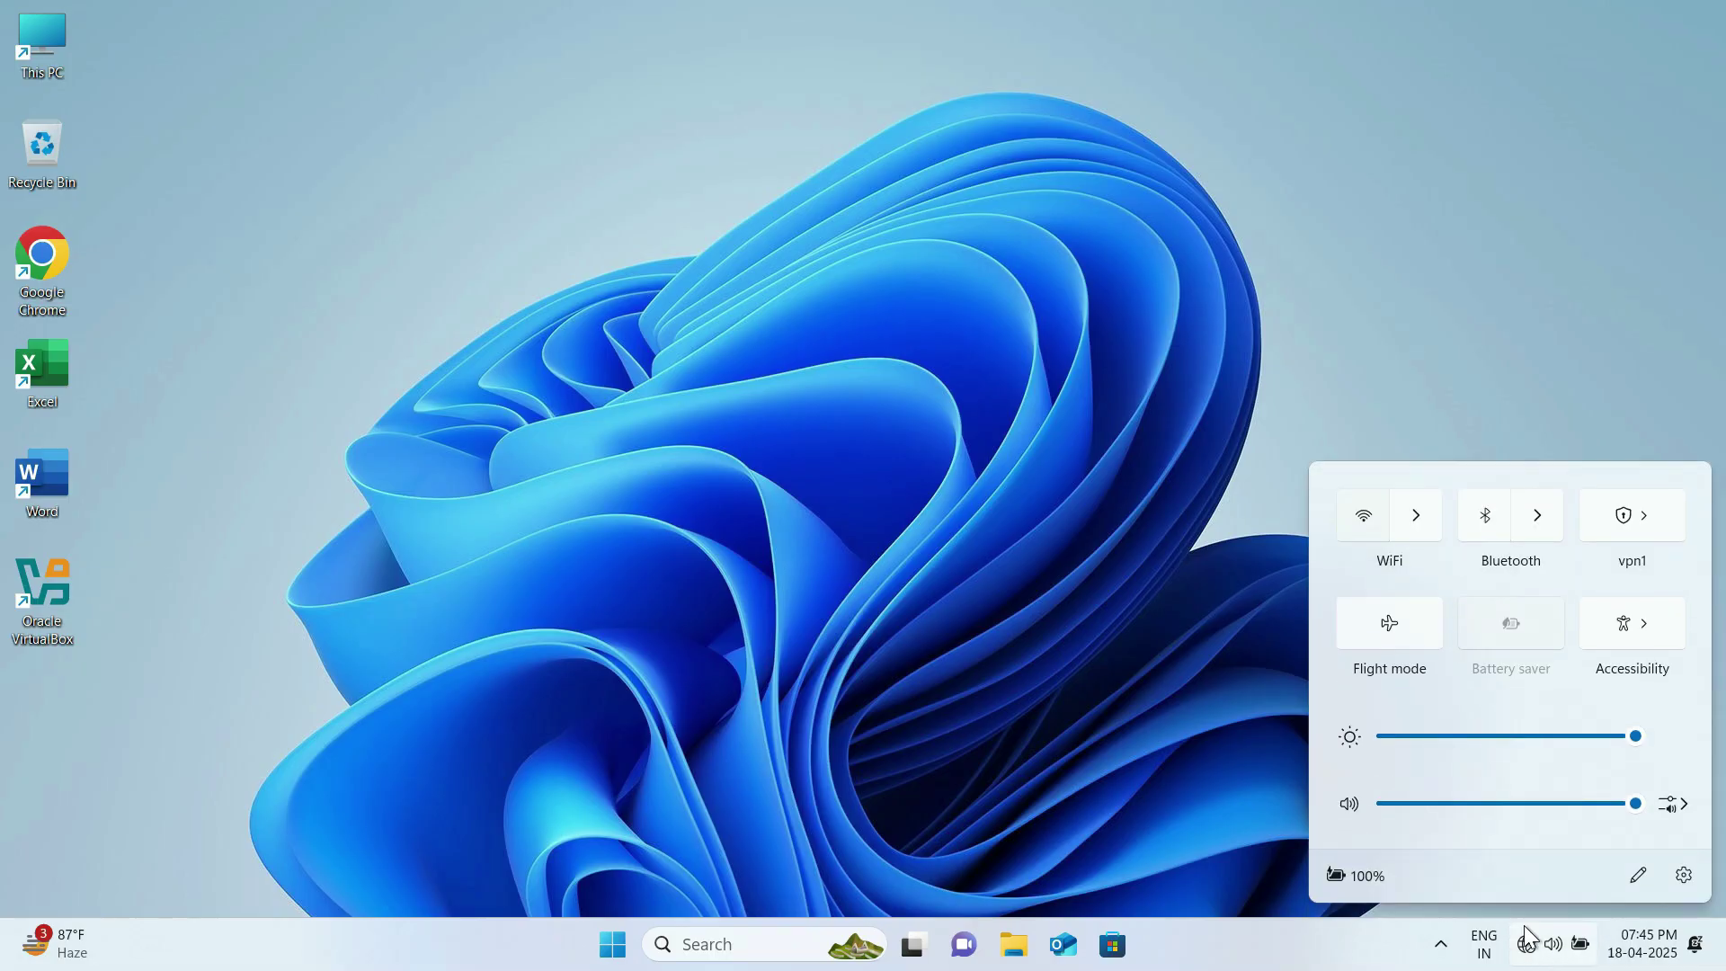
pyautogui.click(1375, 520)
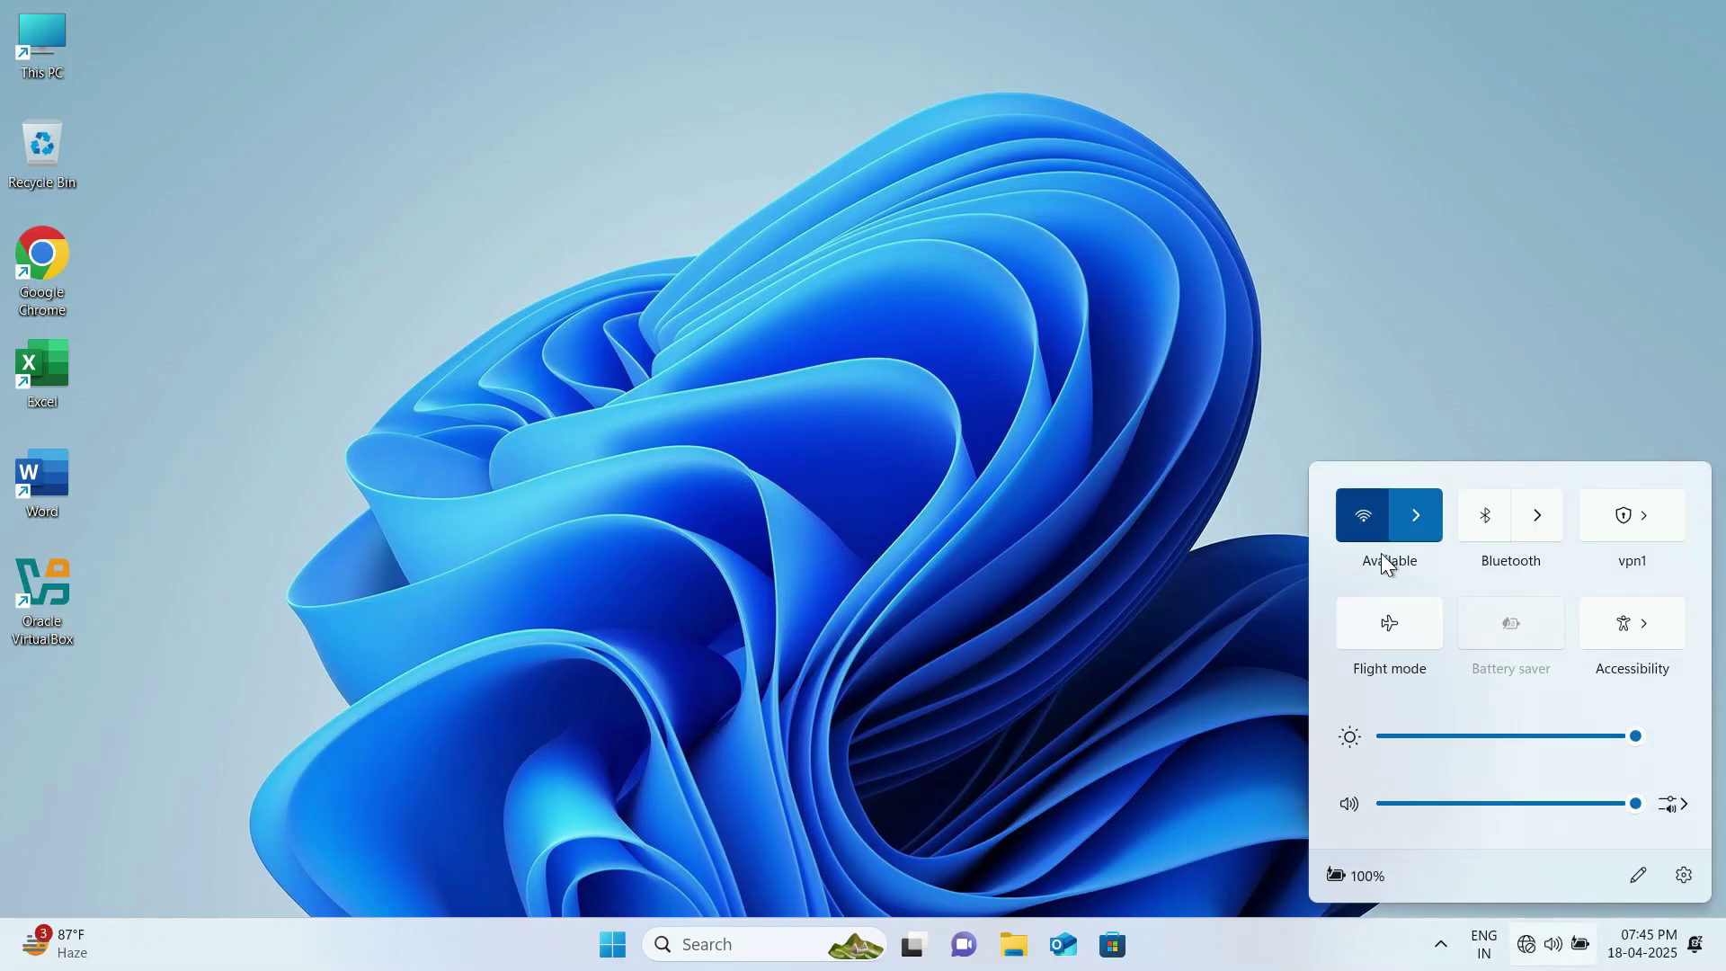
pyautogui.click(1148, 551)
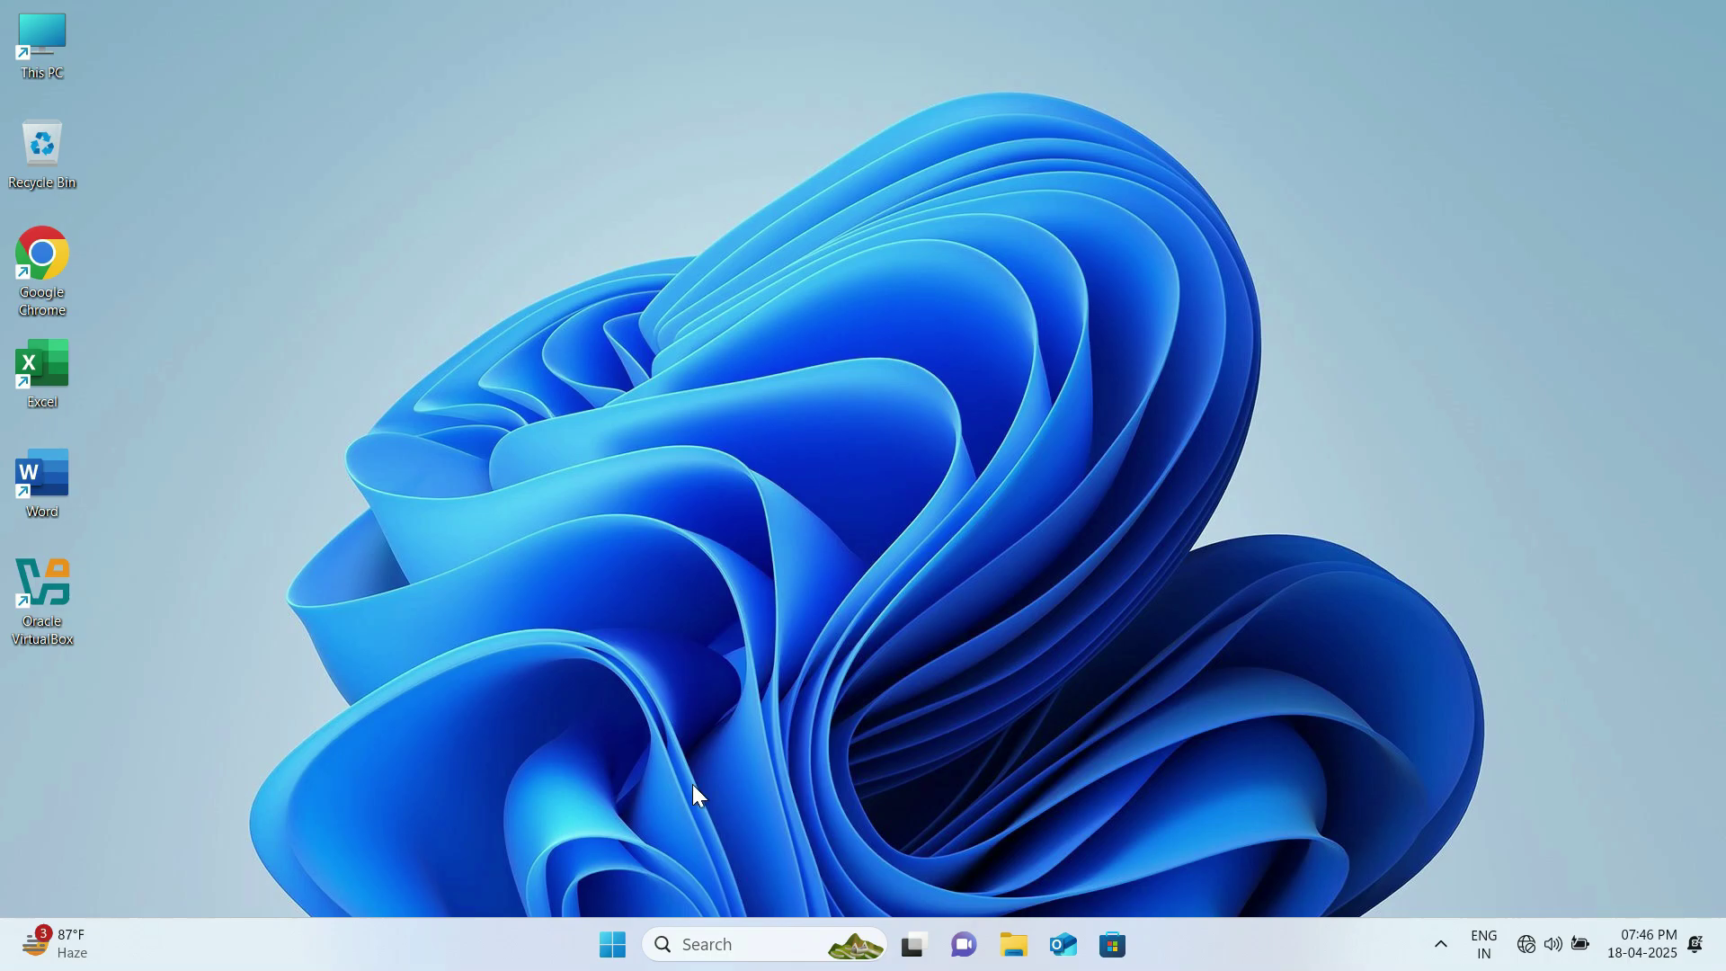
# - Run Network reset under Settings > Network & internet > Advanced network settings, confirming and dismissing the restart notice
pyautogui.click(615, 928)
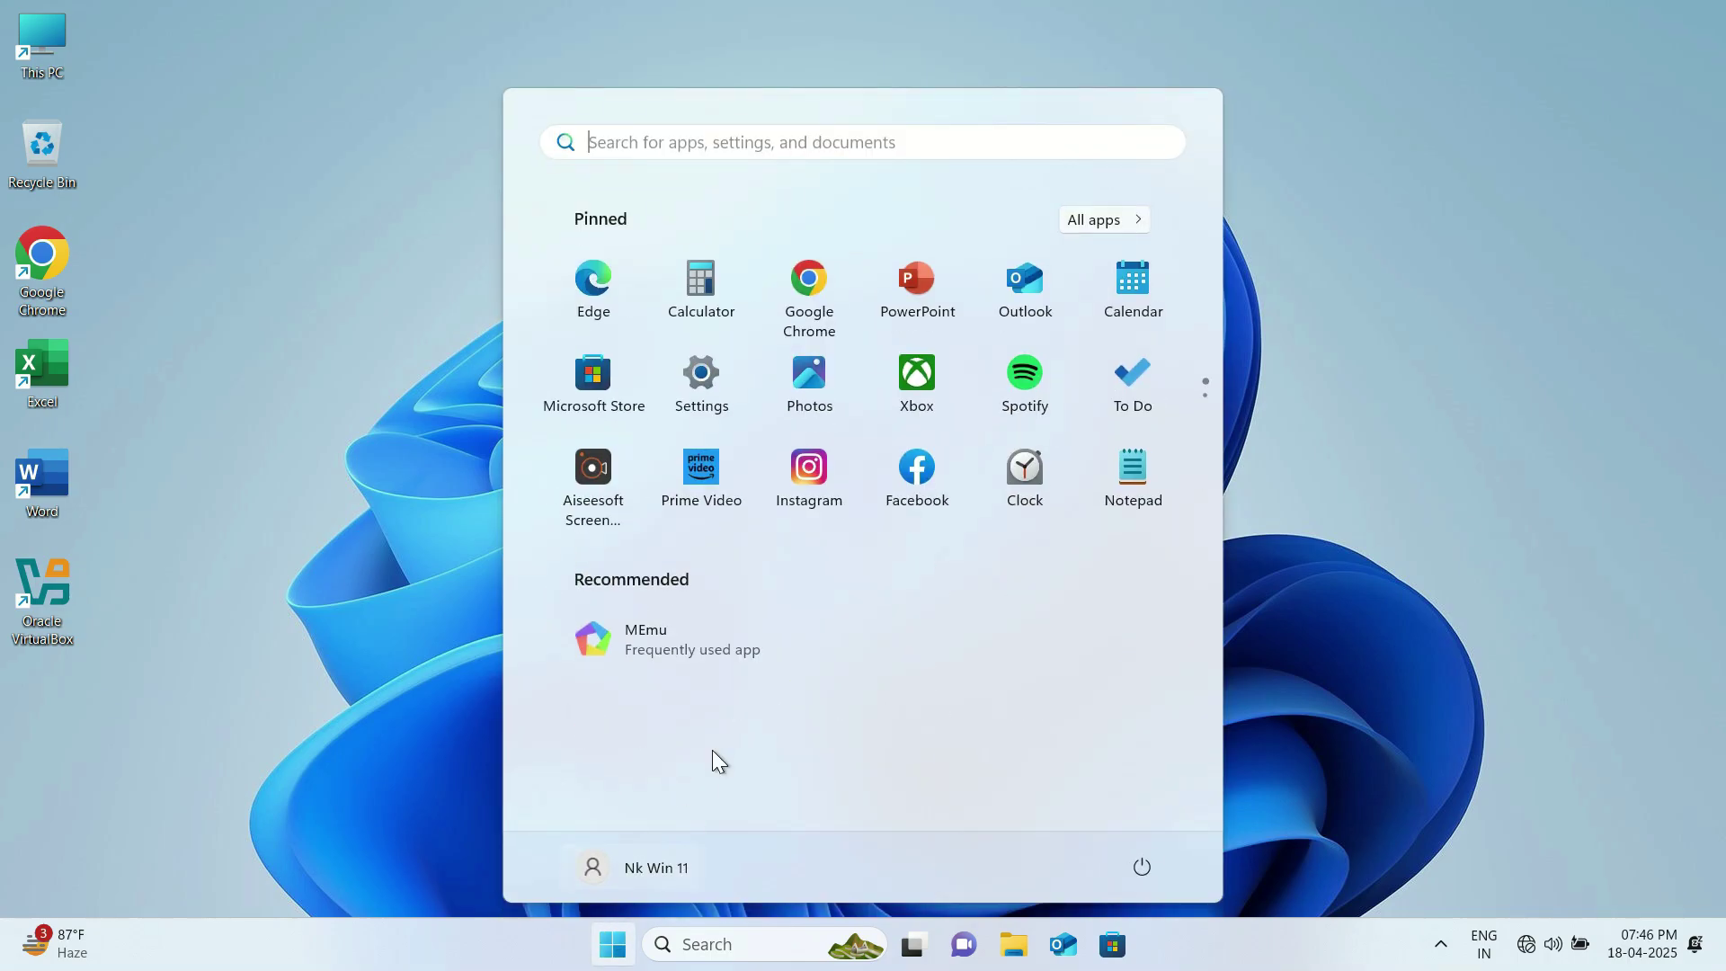
pyautogui.click(727, 396)
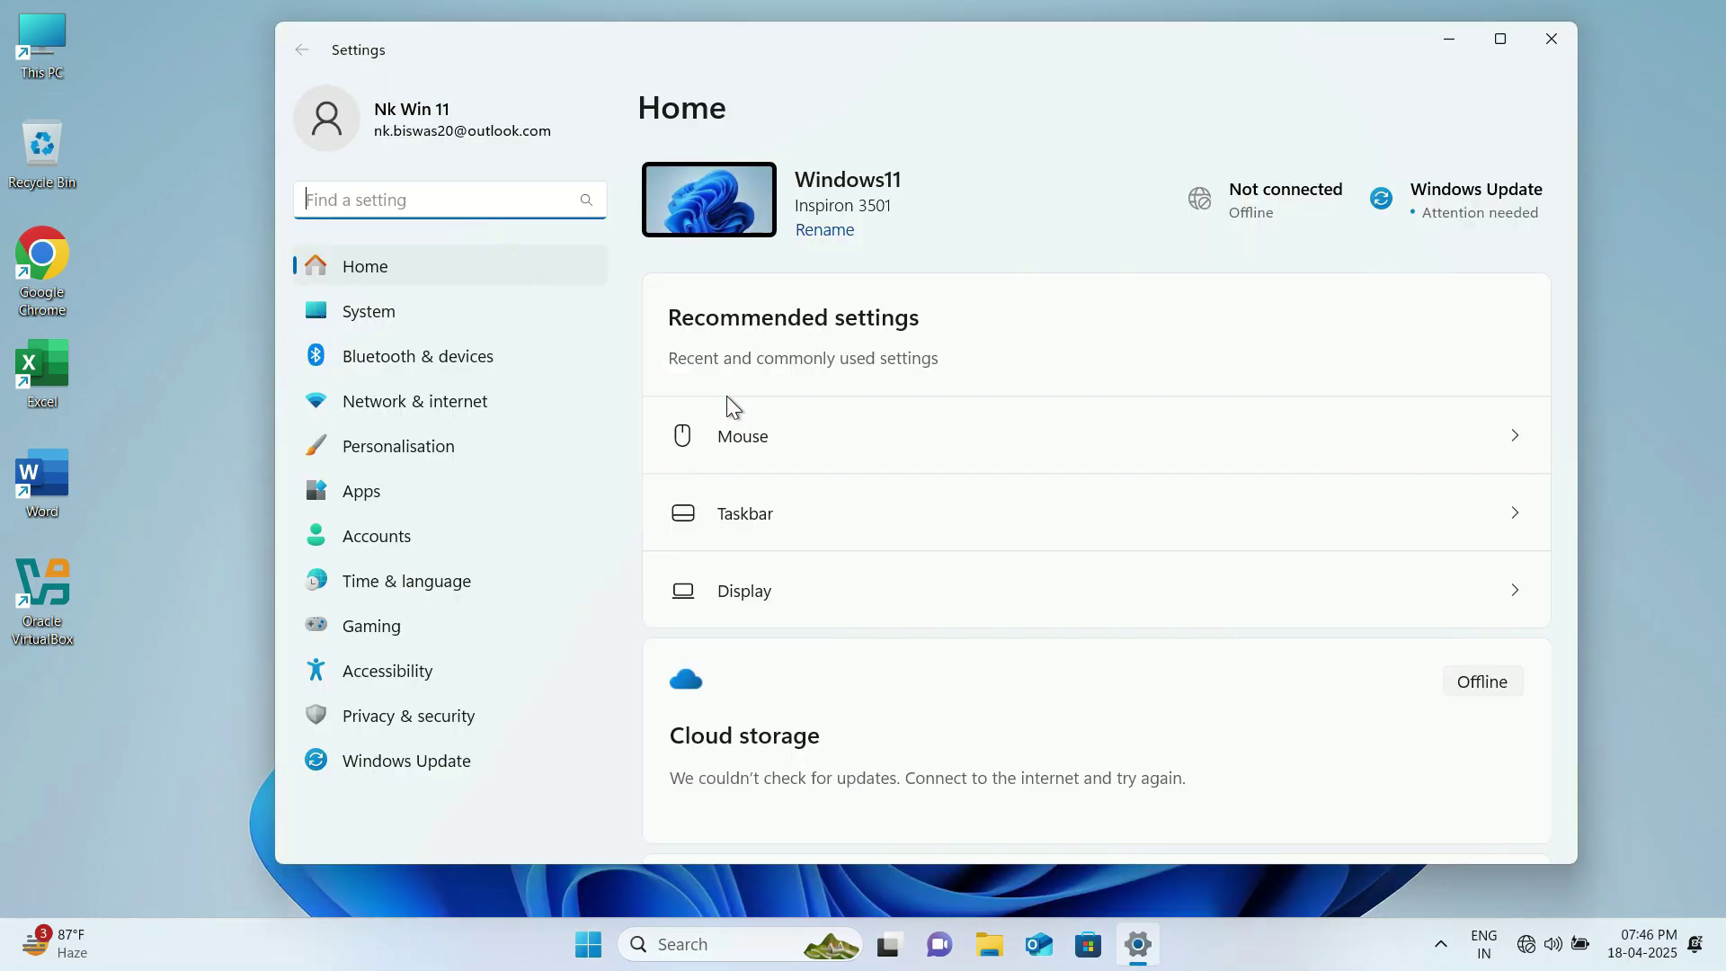
pyautogui.click(475, 406)
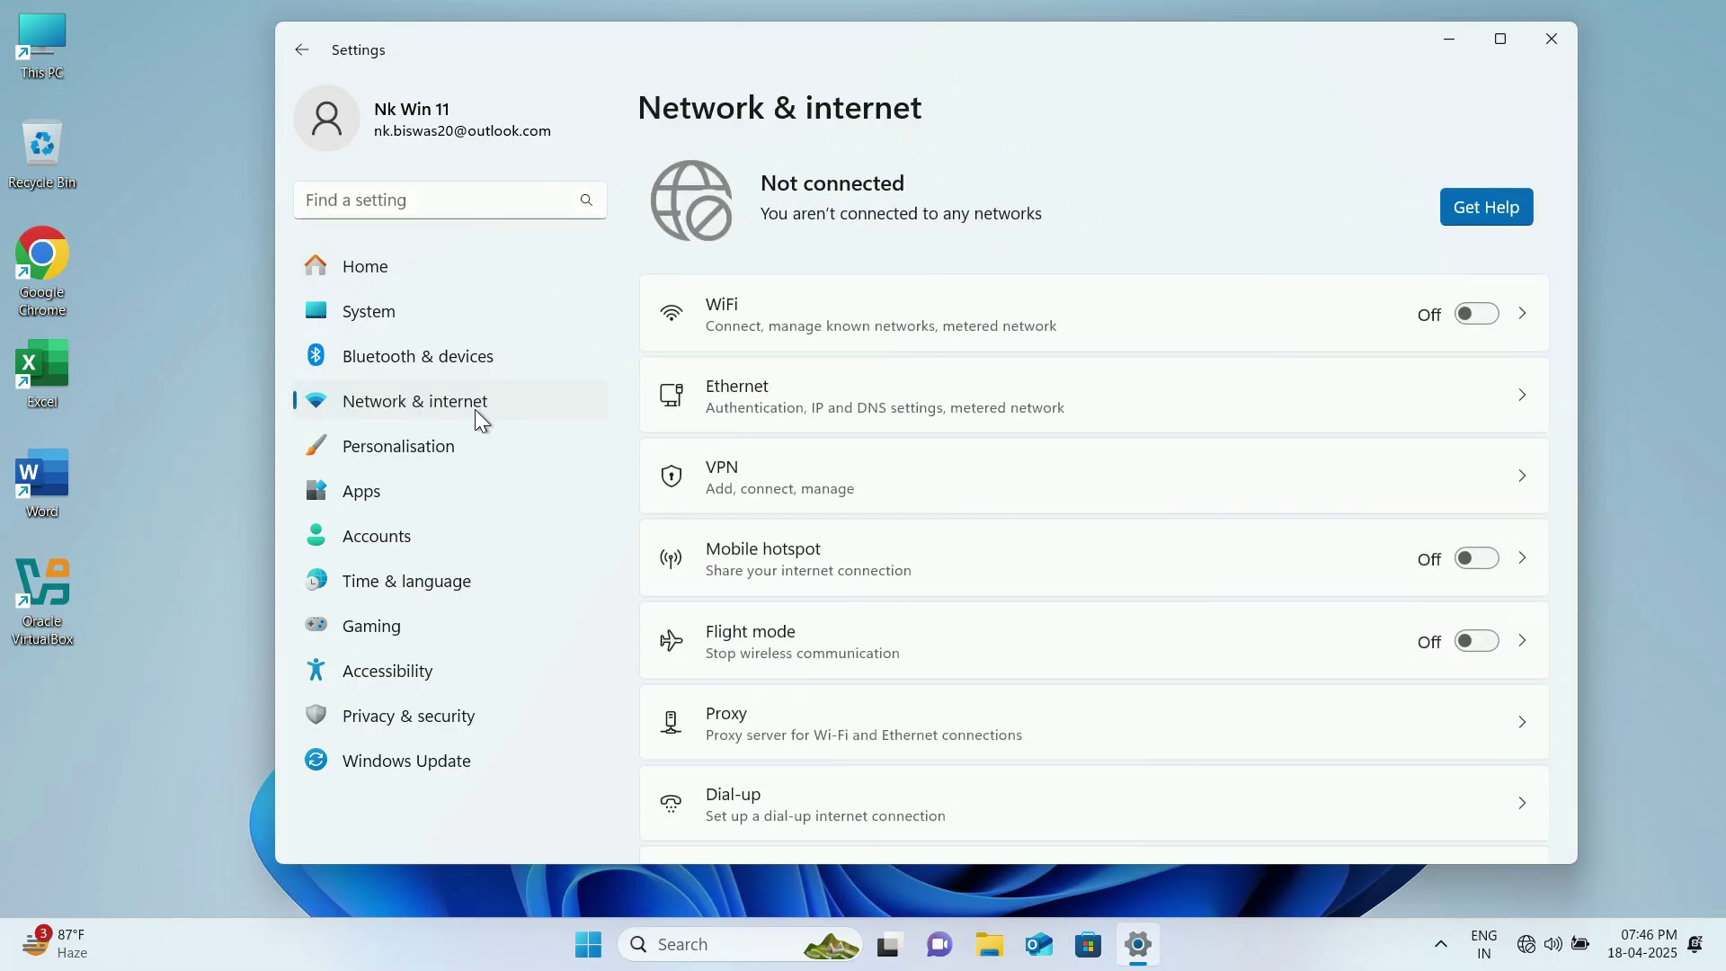
pyautogui.scroll(-2, 840, 364)
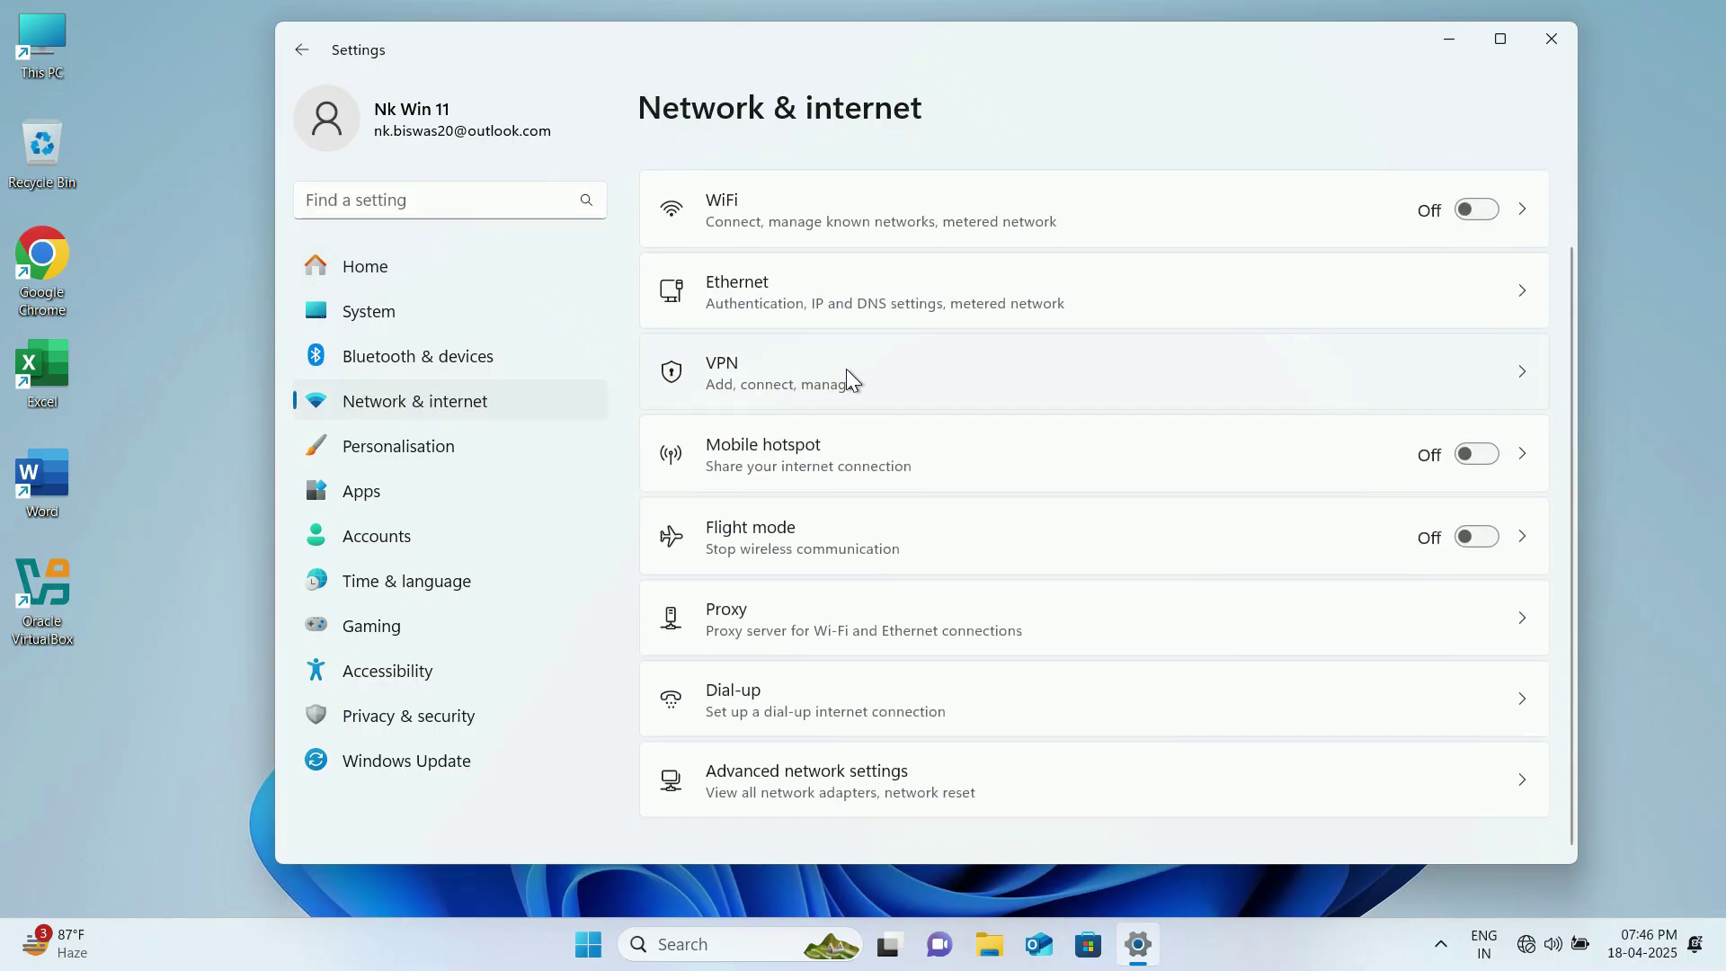
pyautogui.click(848, 782)
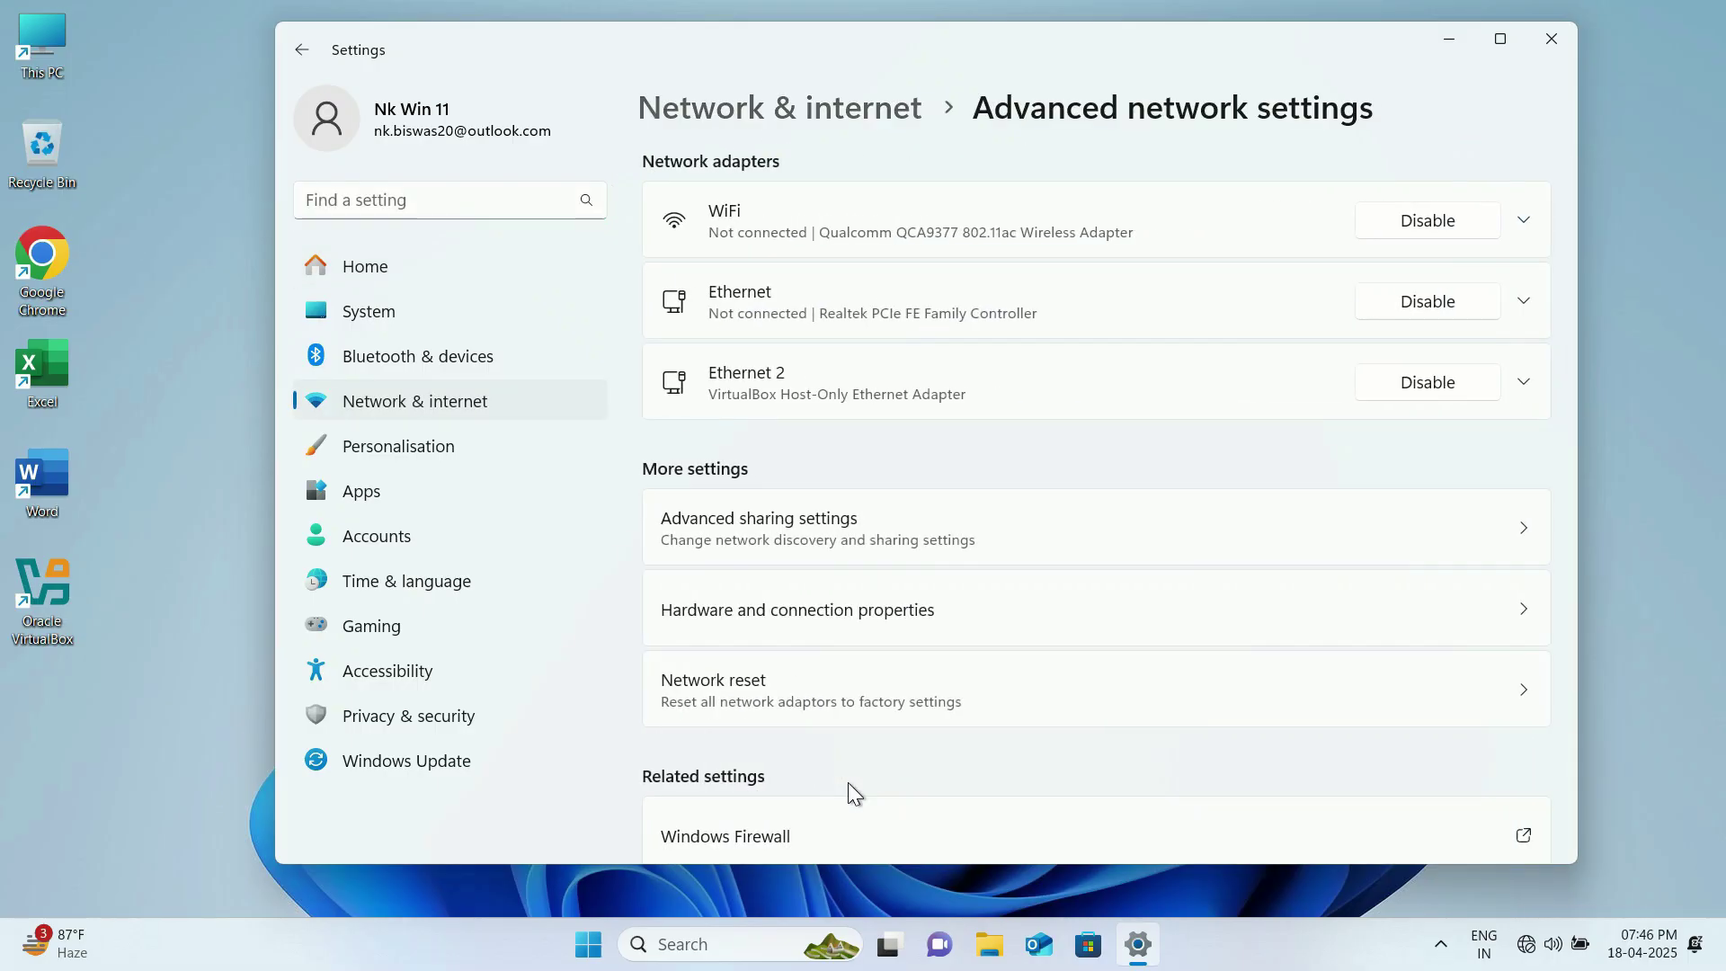
pyautogui.click(797, 681)
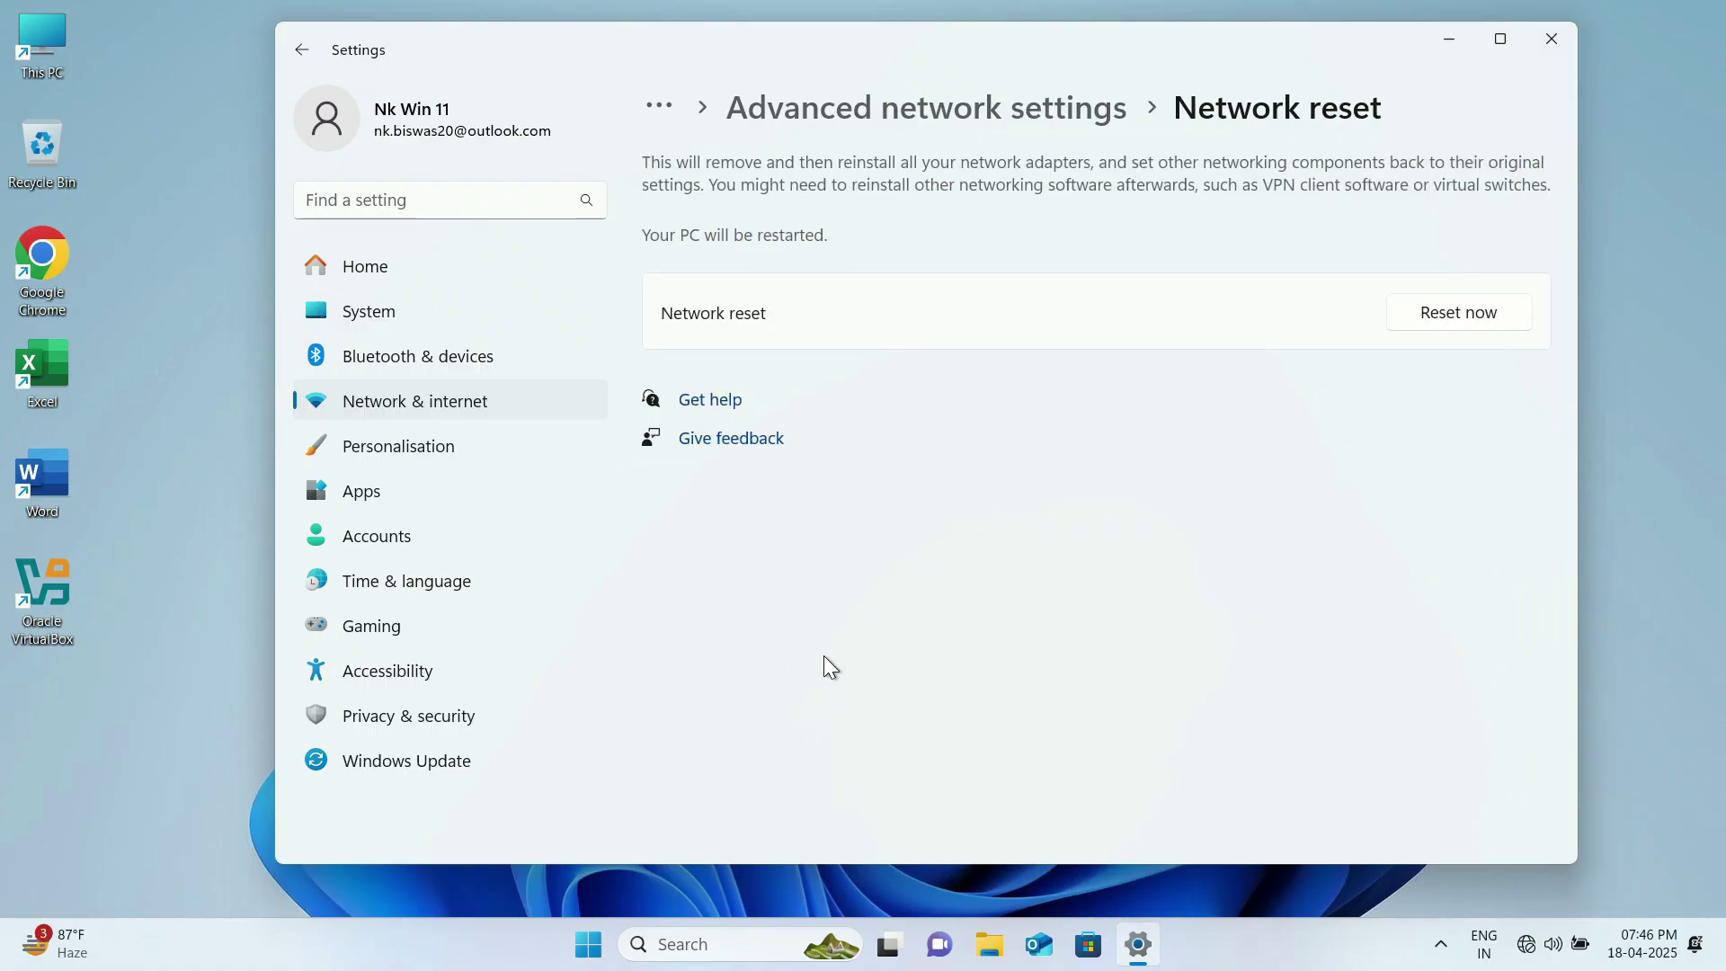
pyautogui.click(1444, 318)
pyautogui.click(816, 525)
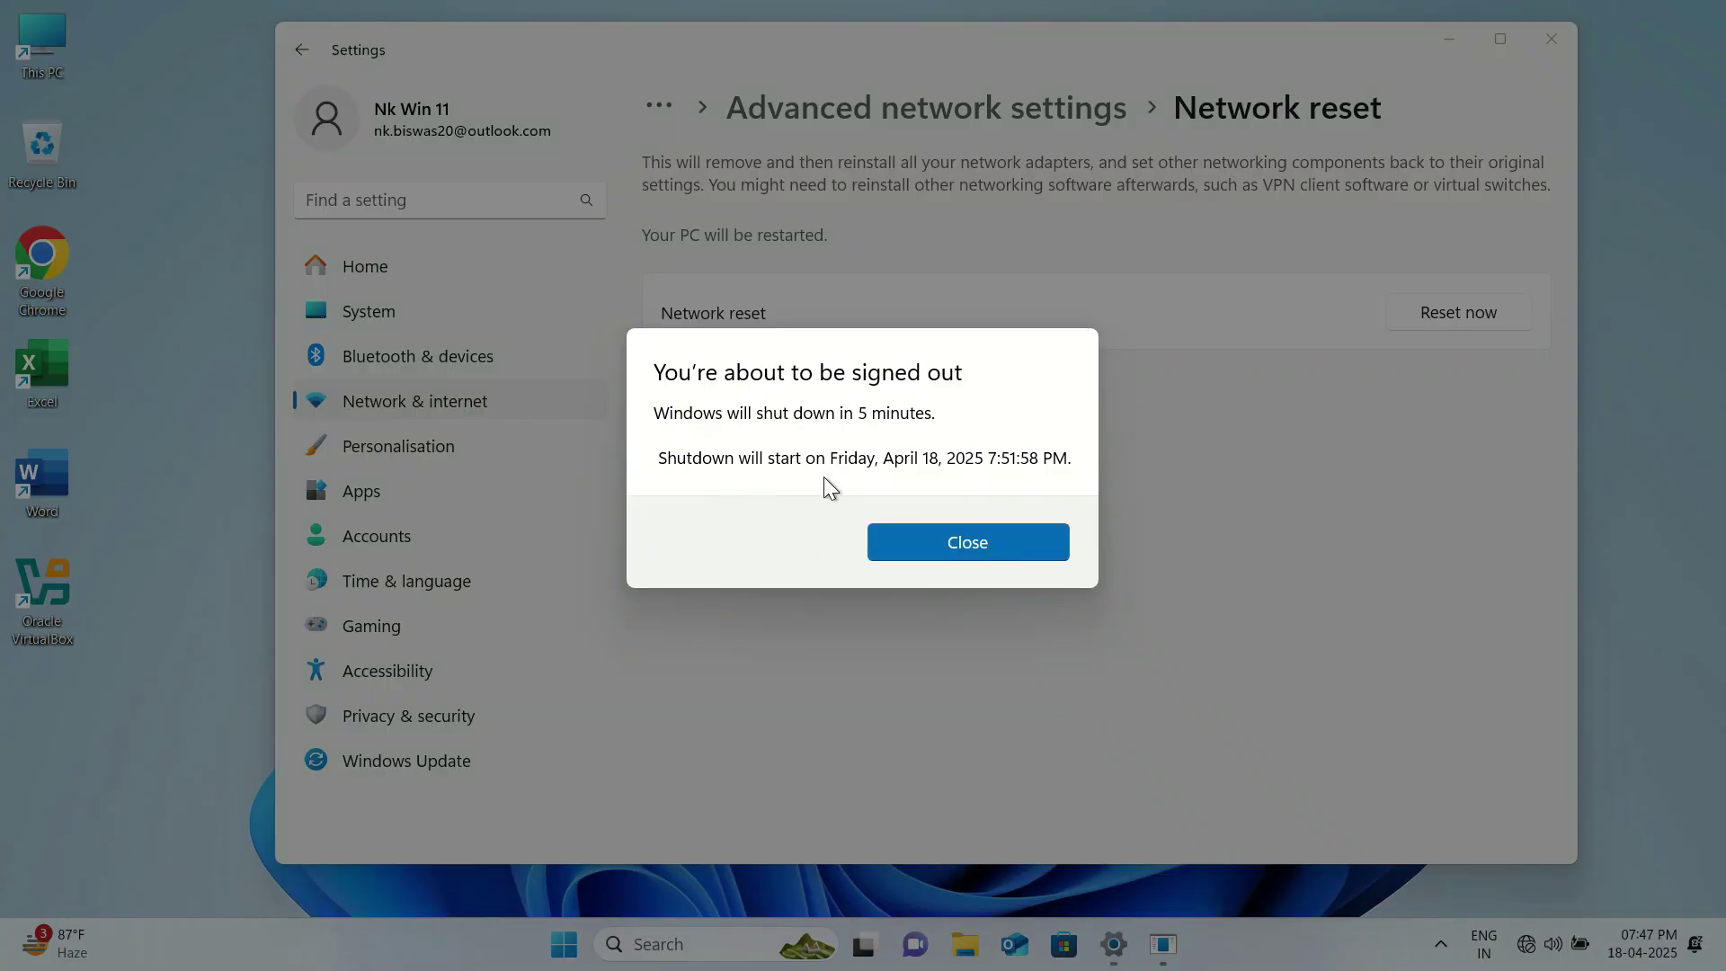
pyautogui.click(955, 532)
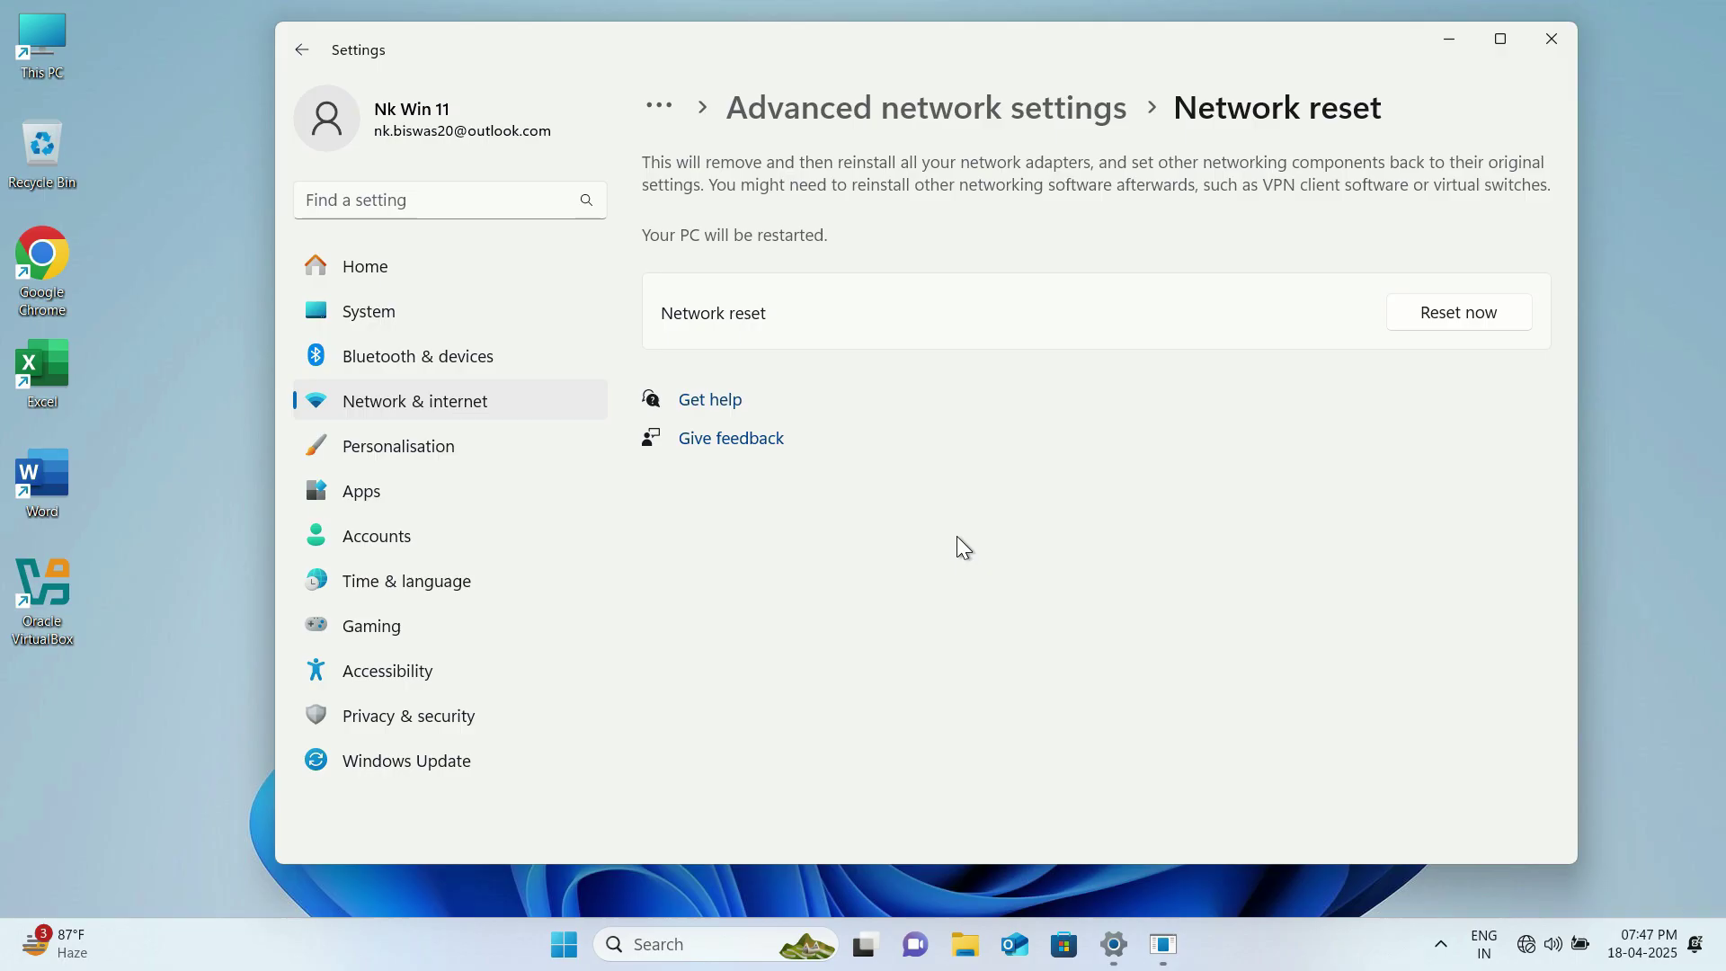
# - Close Settings, restart the PC, and confirm Wi-Fi is connected to JioFi99312-4G
pyautogui.click(1546, 40)
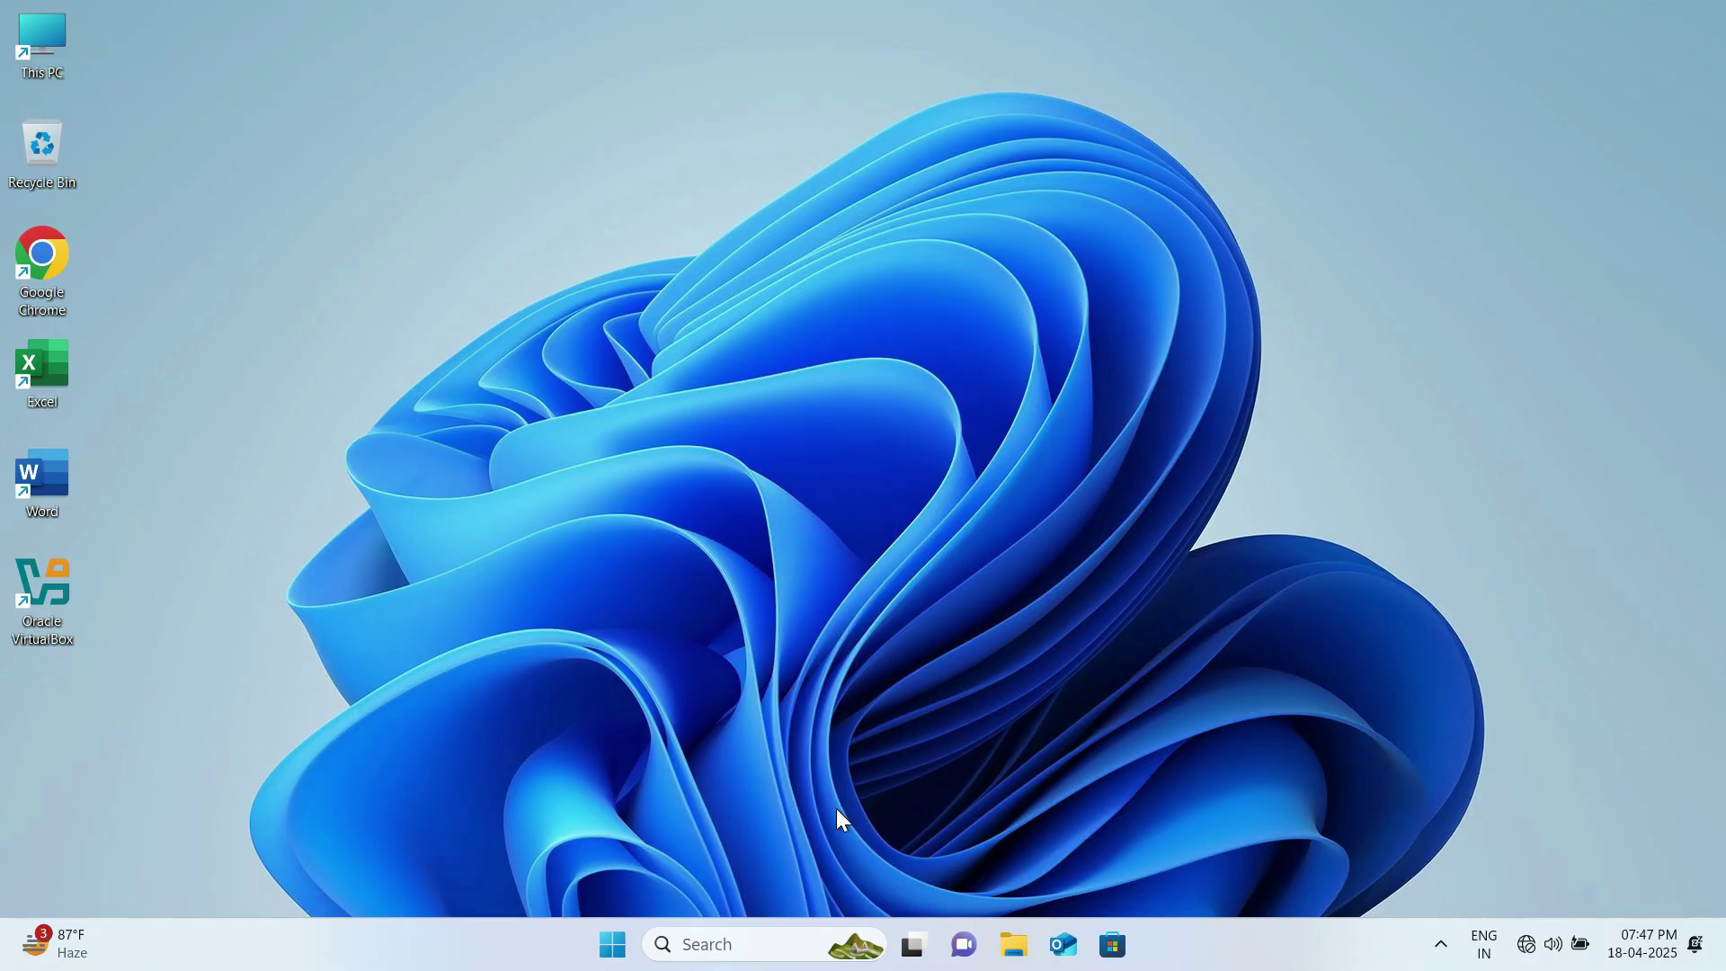
pyautogui.click(613, 944)
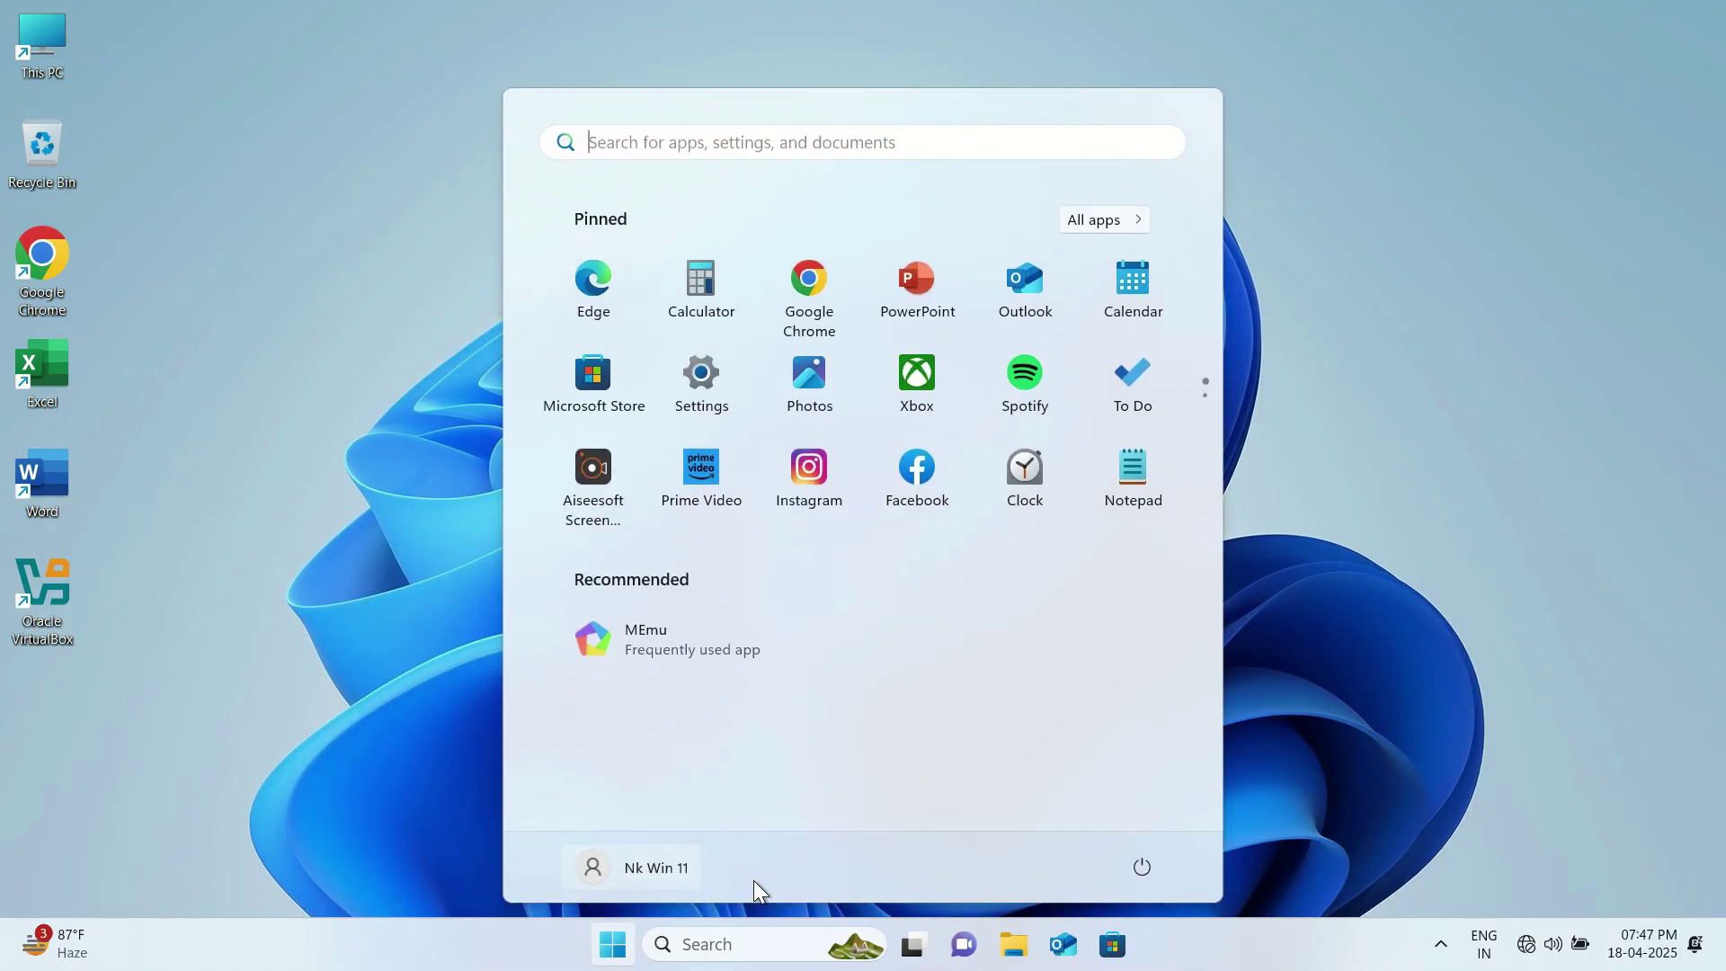
pyautogui.click(1142, 867)
pyautogui.click(1148, 820)
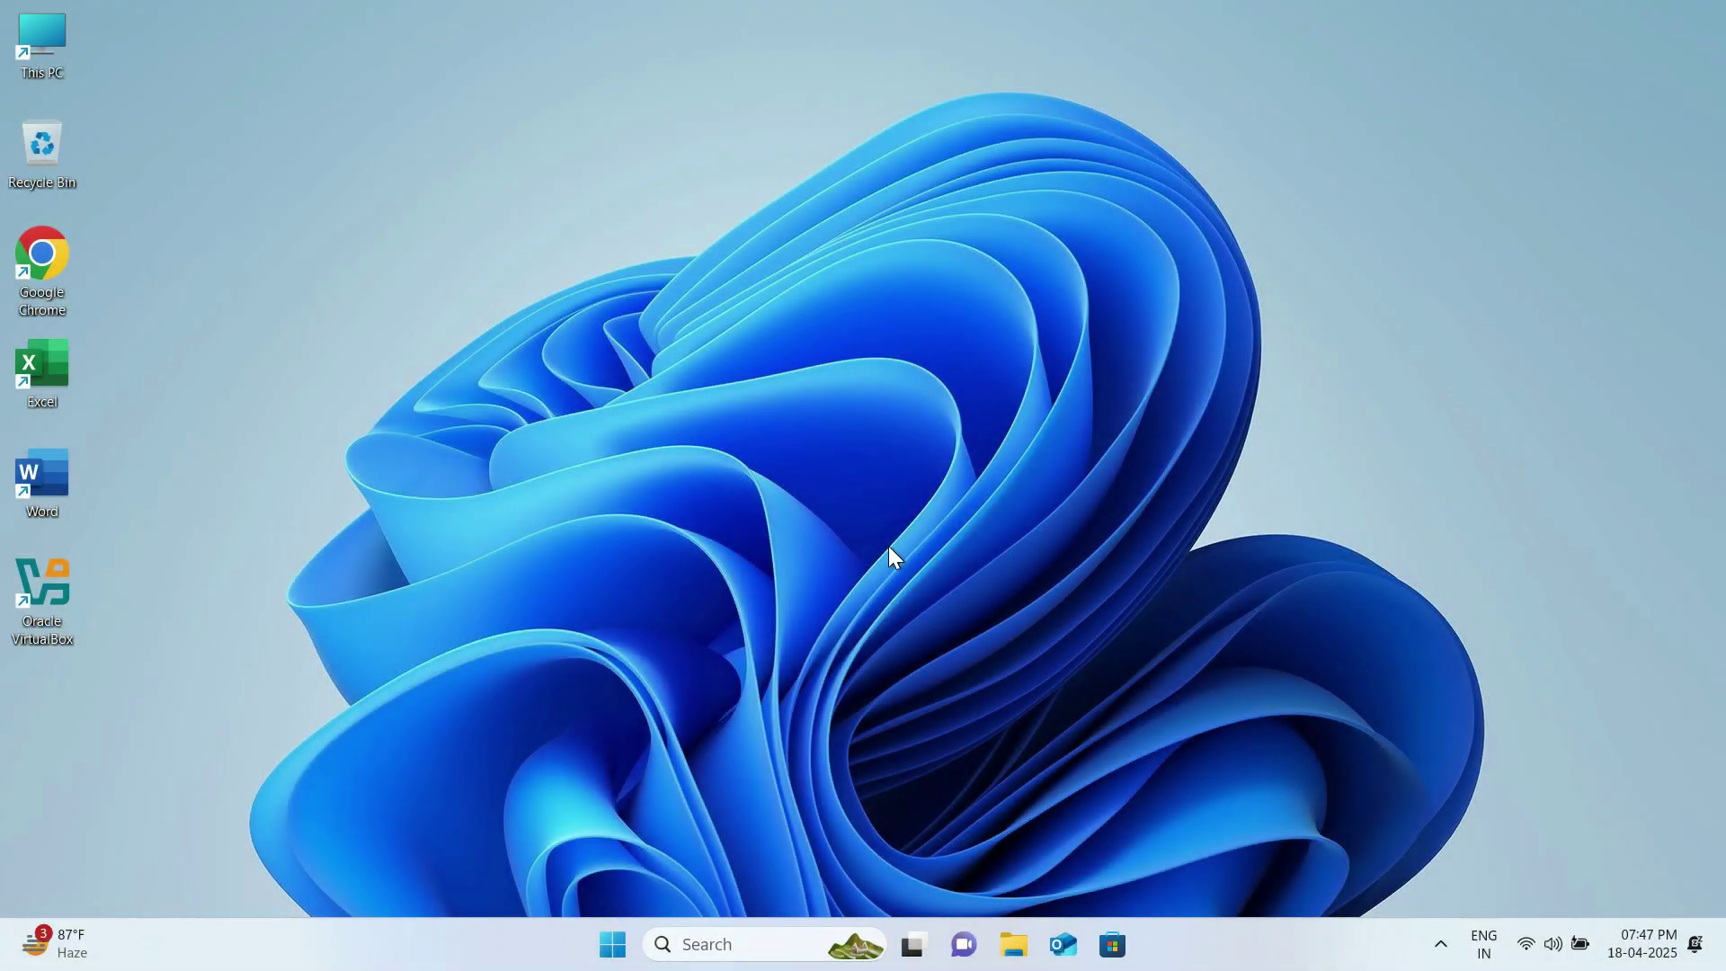
pyautogui.click(1529, 944)
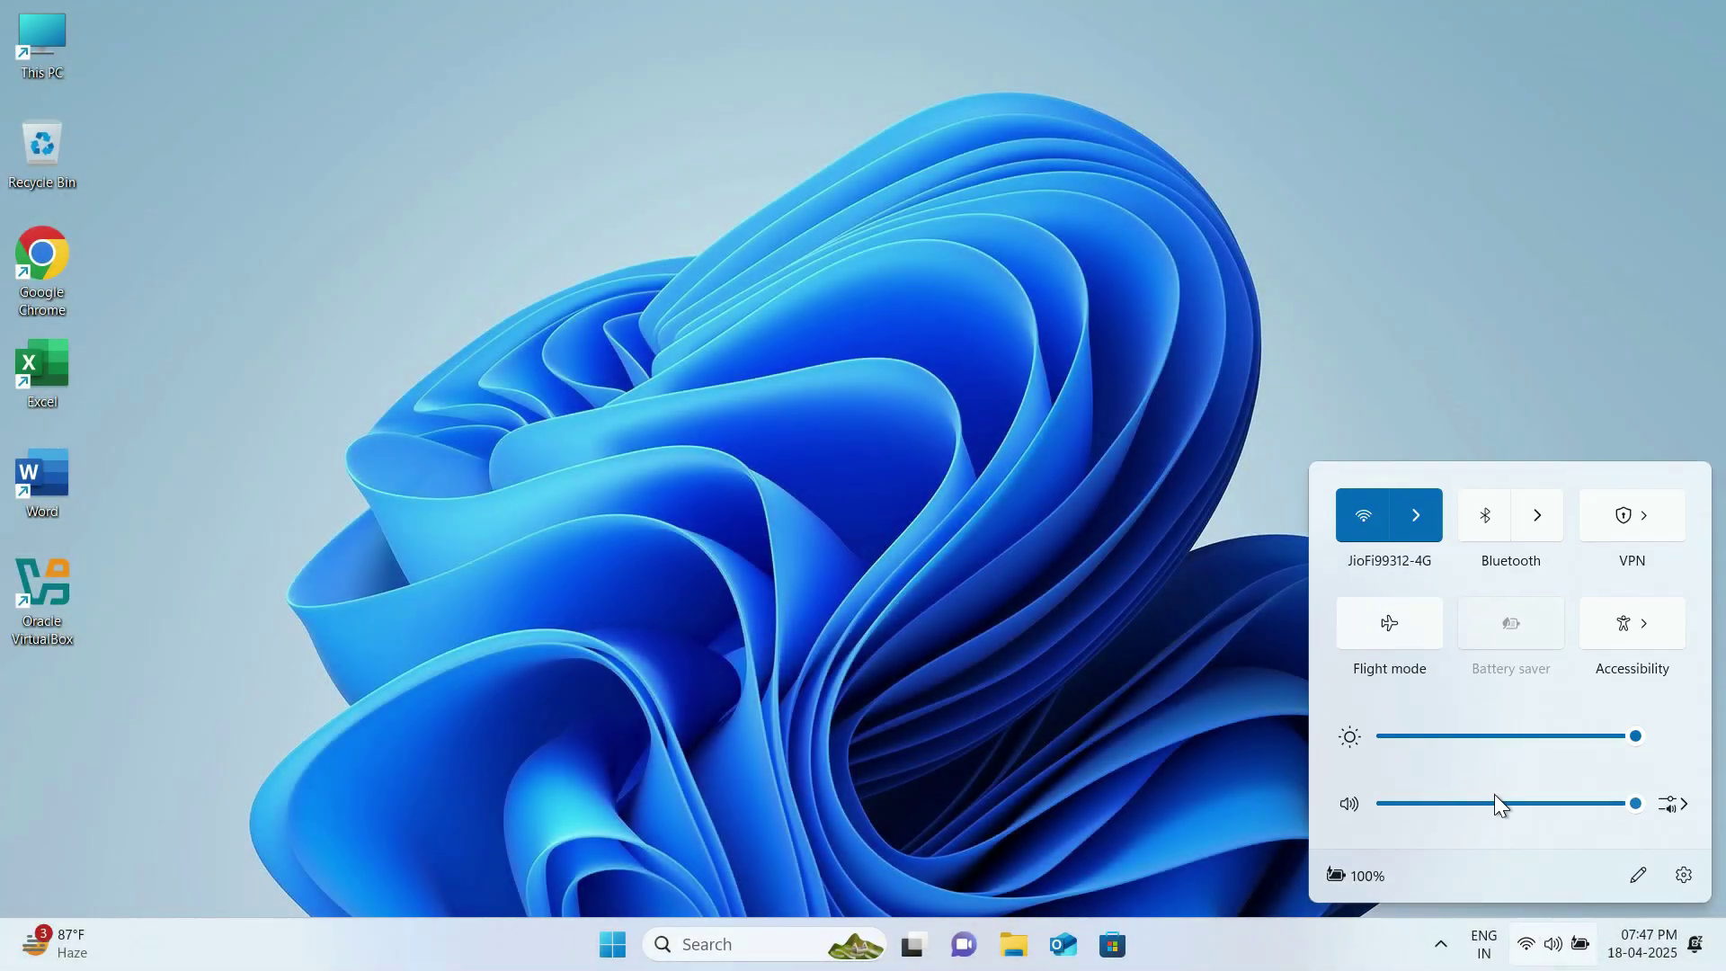
pyautogui.click(885, 472)
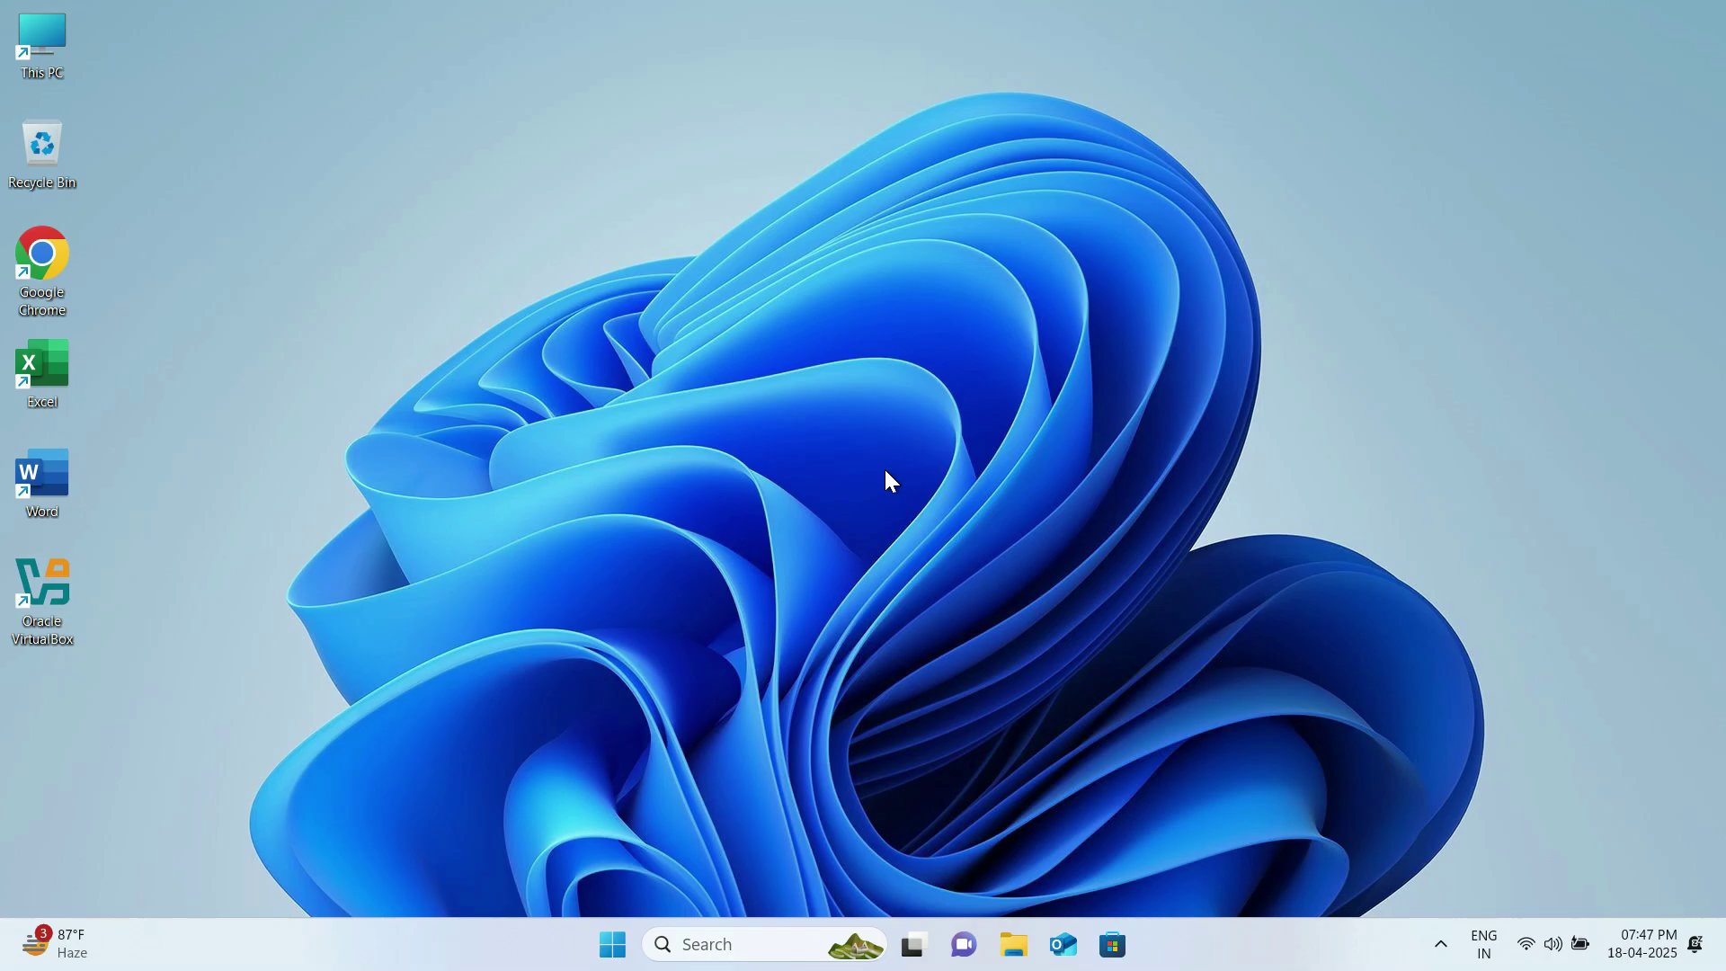